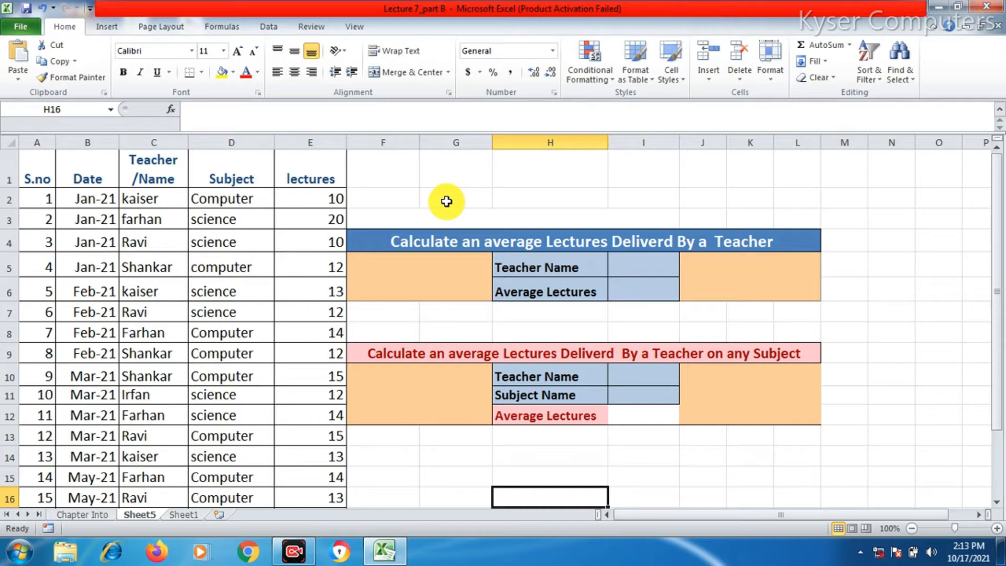
click(446, 203)
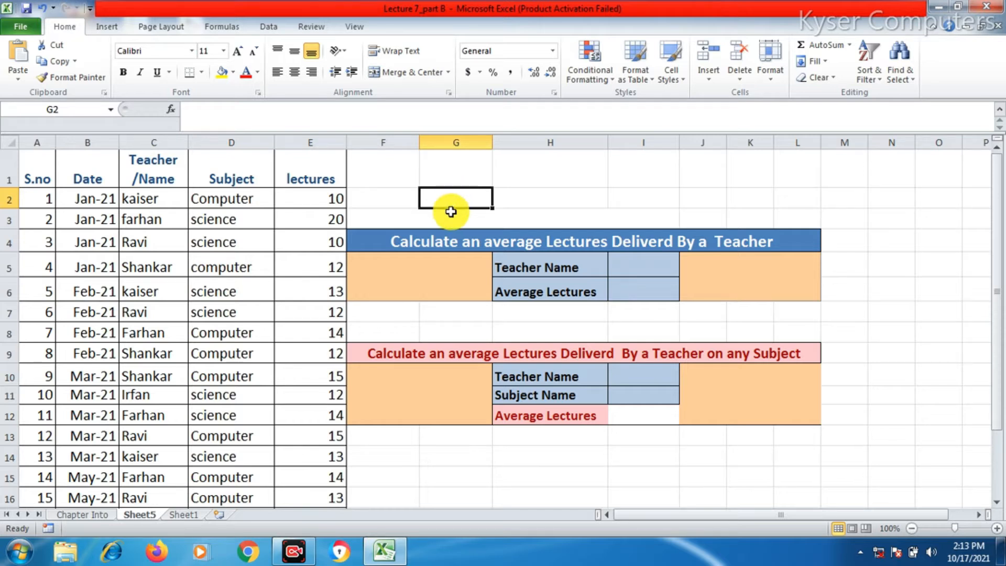
click(441, 215)
click(438, 195)
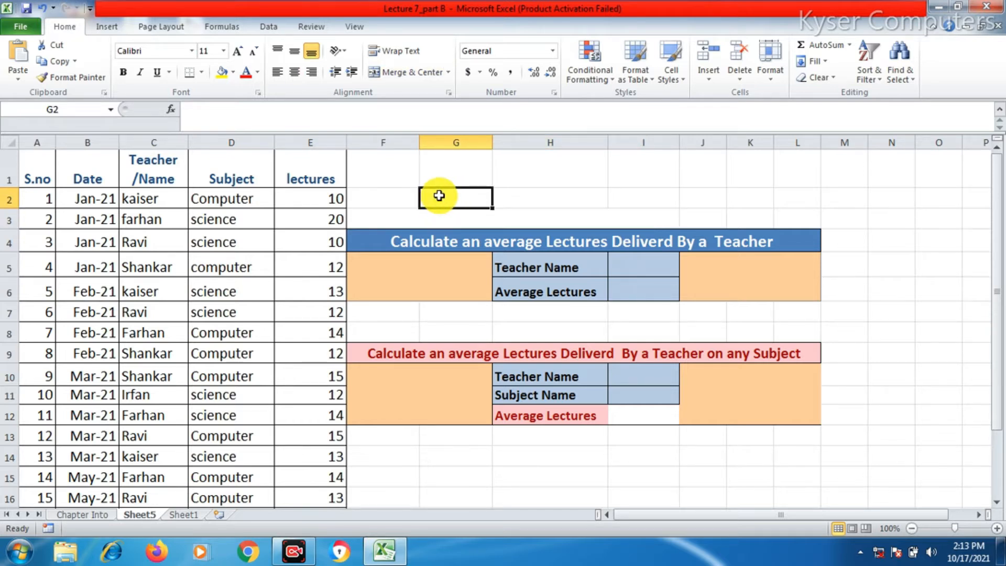
Step: Enter the heading "avarage" in cell G1, beside the lectures table
scroll(438, 196, up, 4)
click(439, 195)
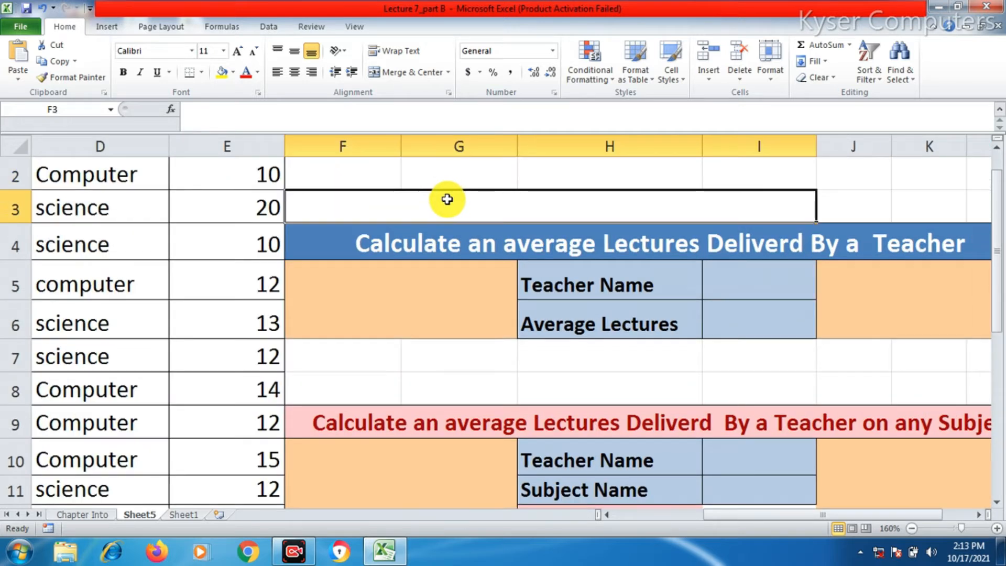
scroll(448, 195, up, 1)
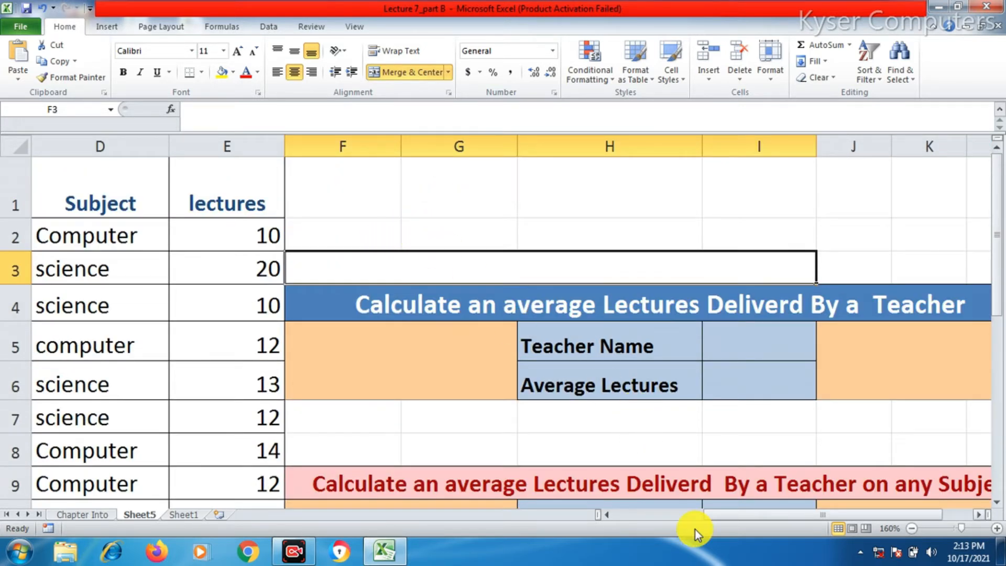
drag(724, 518, 674, 528)
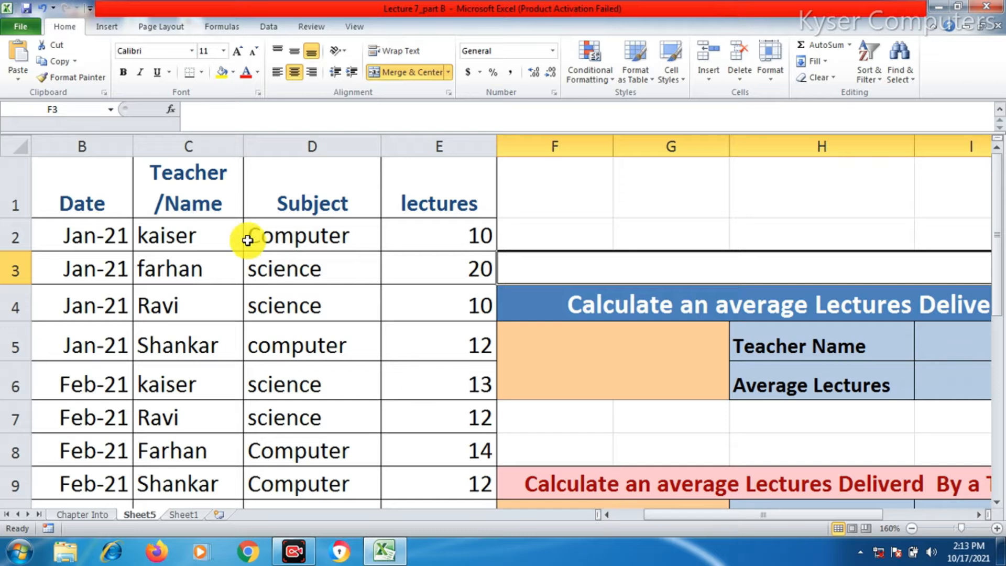
click(527, 238)
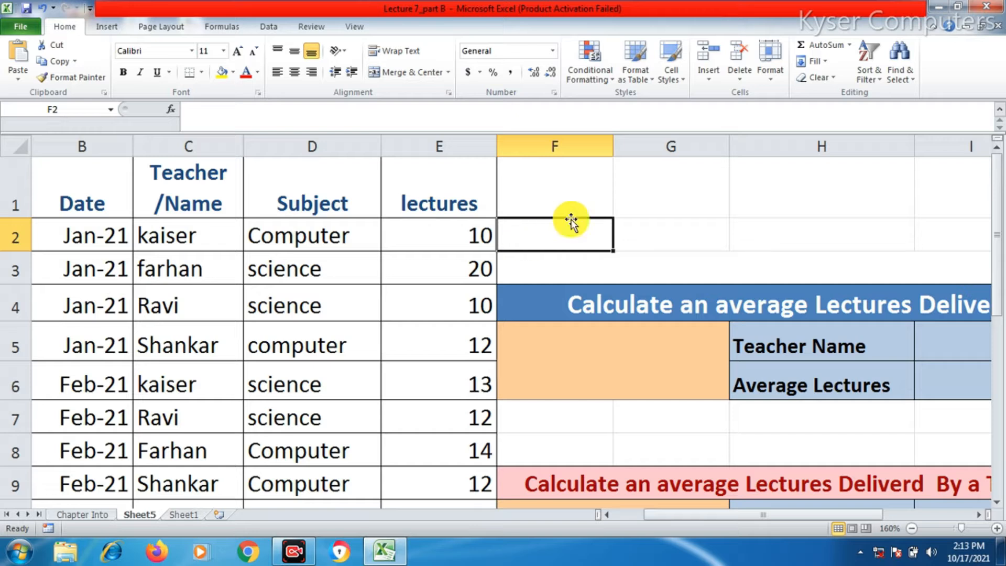
click(670, 184)
text(avrage)
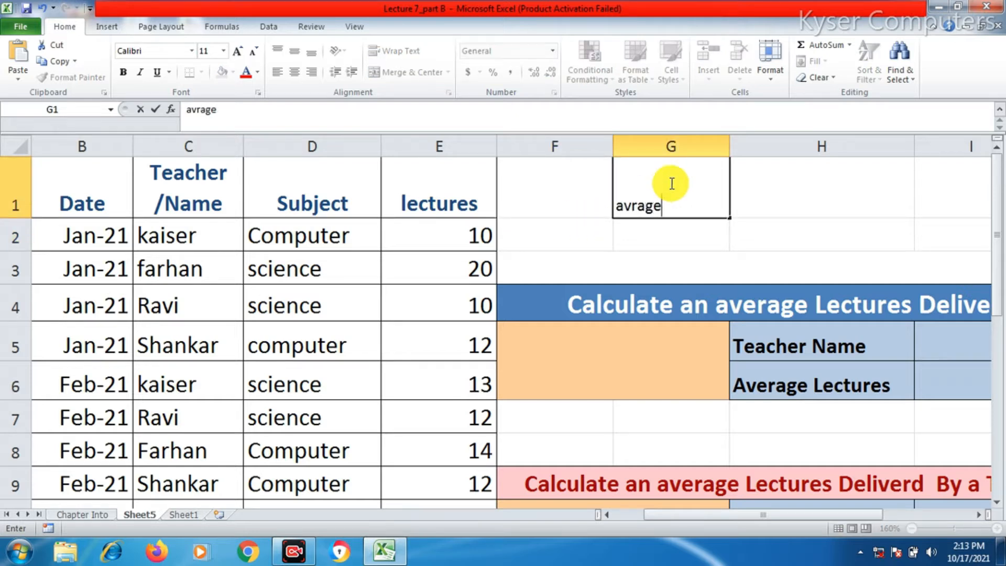
click(637, 204)
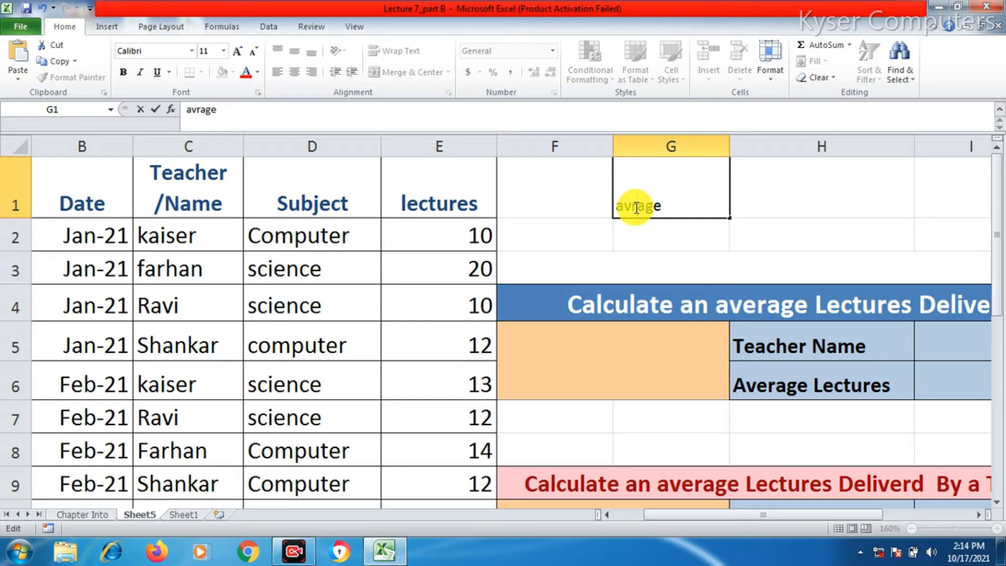
text(a)
click(642, 237)
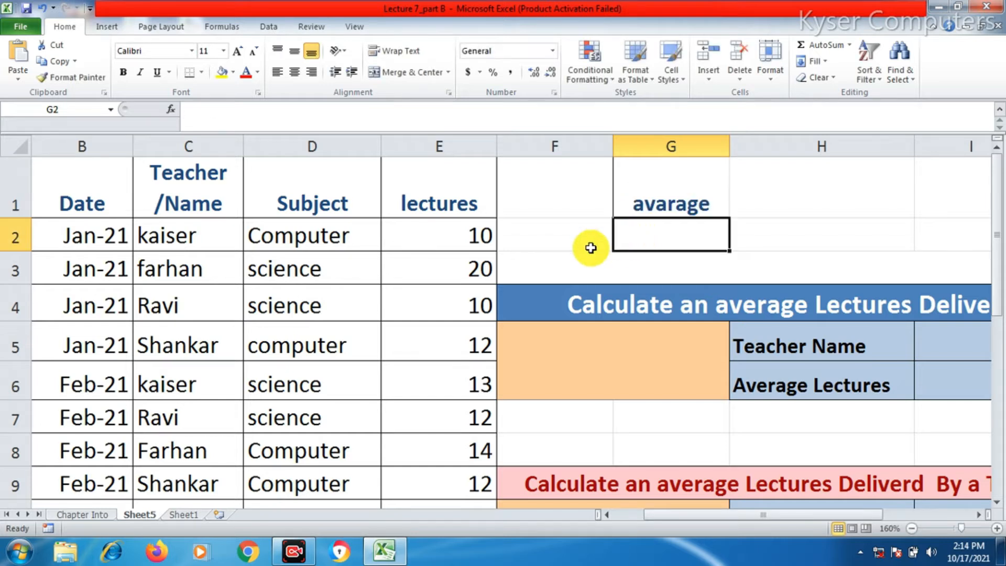
Step: Correct the spelling of the heading in cell G1 to "average"
click(667, 201)
double_click(666, 202)
double_click(668, 200)
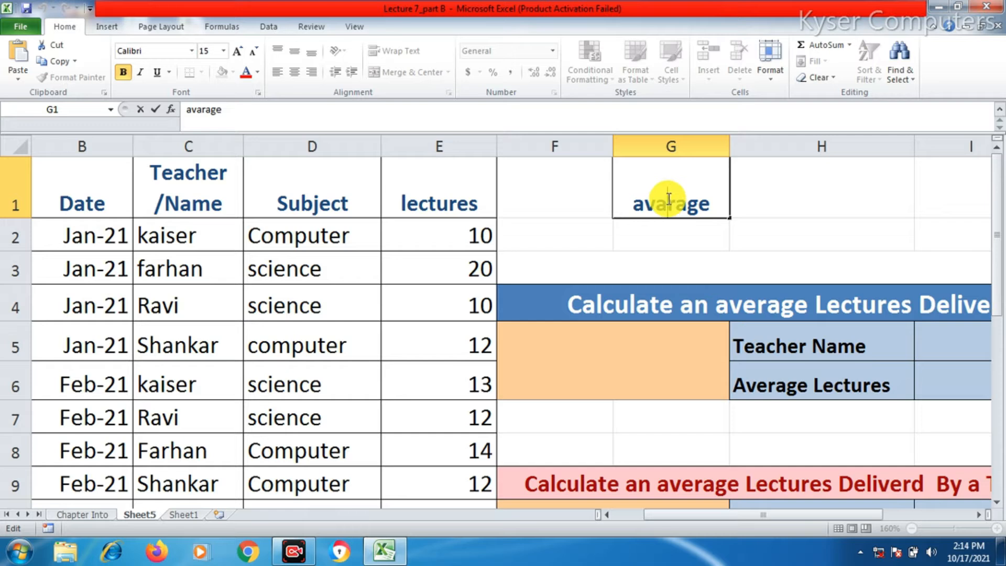
key(BackSpace)
text(e)
key(Return)
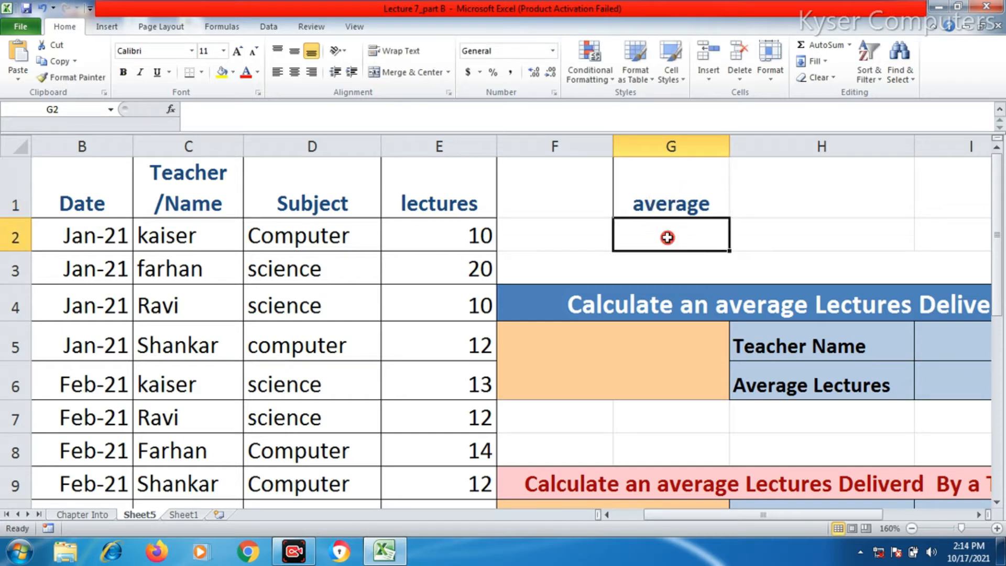
Step: Review the date, teacher, subject and lecture records down to the table's last row, keeping G2 selected for the result
click(666, 197)
click(676, 231)
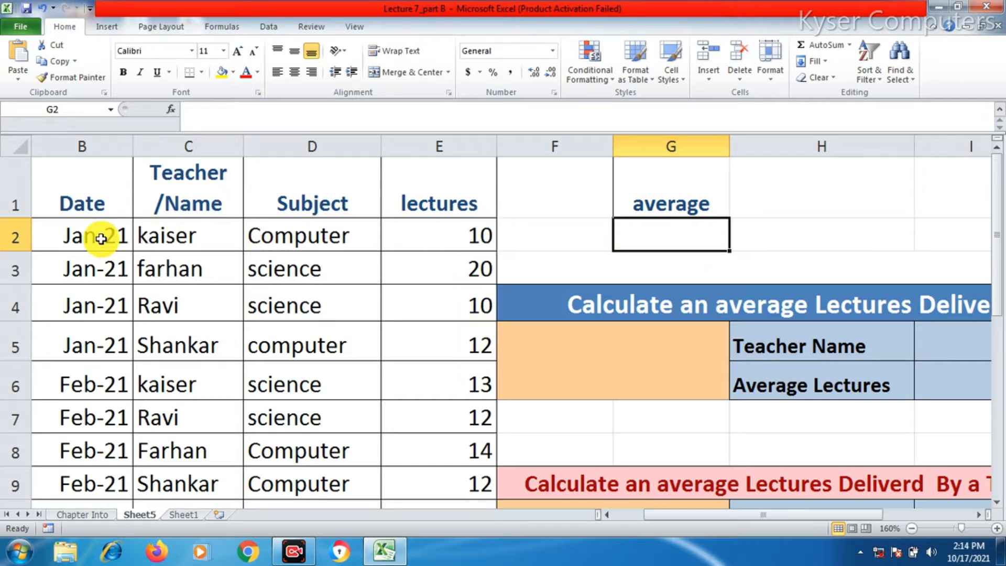
scroll(83, 247, down, 7)
scroll(88, 278, up, 2)
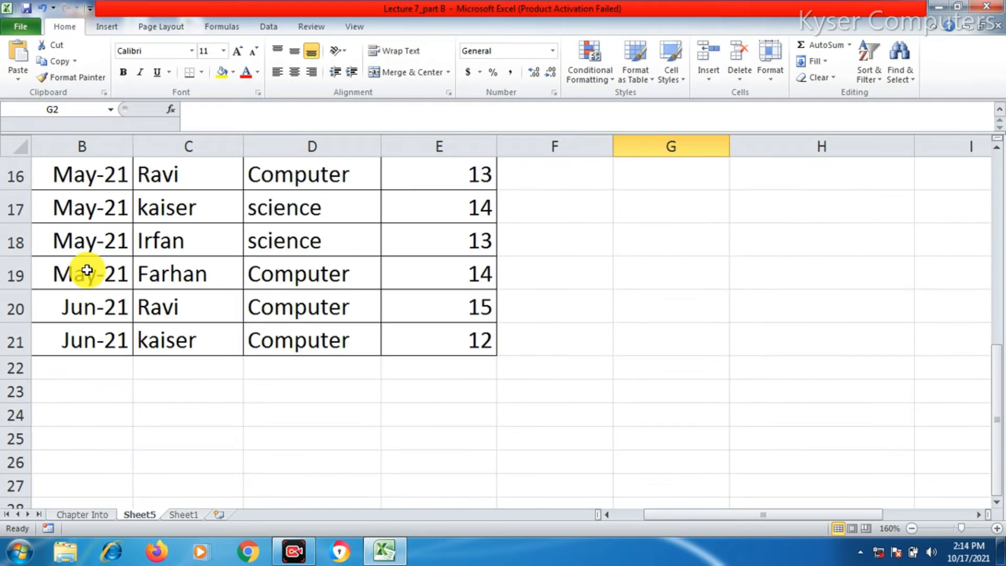
scroll(98, 336, up, 5)
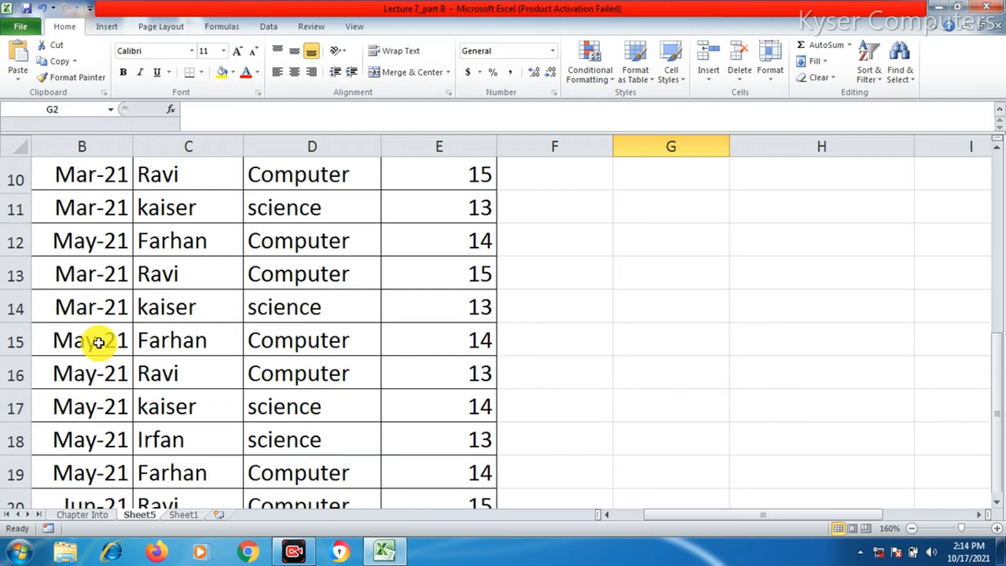
scroll(92, 259, down, 3)
scroll(89, 270, down, 1)
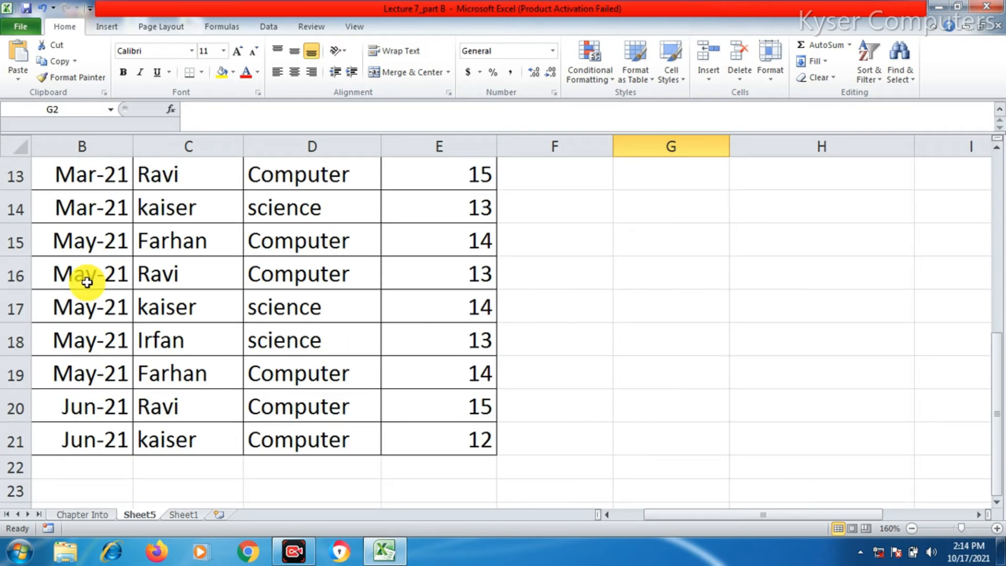
scroll(131, 414, up, 4)
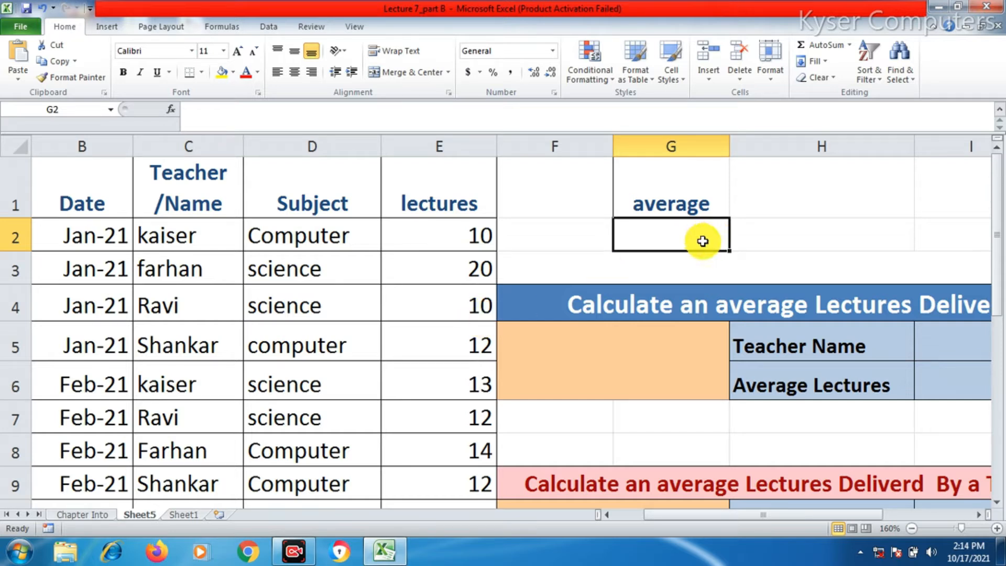
Step: Begin an AVERAGEIF formula in cell G2 with the teacher names in C2:C21 as the range to evaluate
text(=)
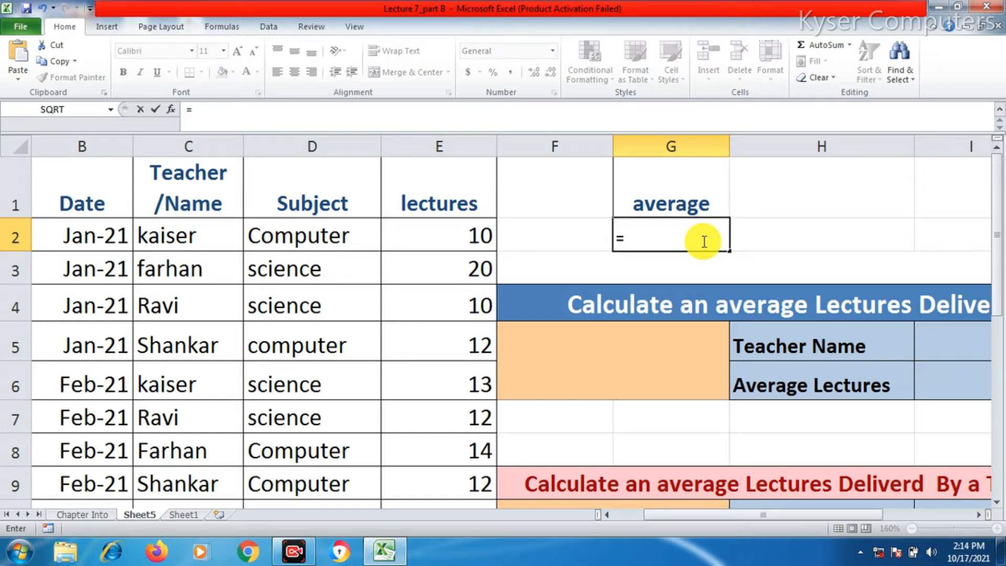
text(average)
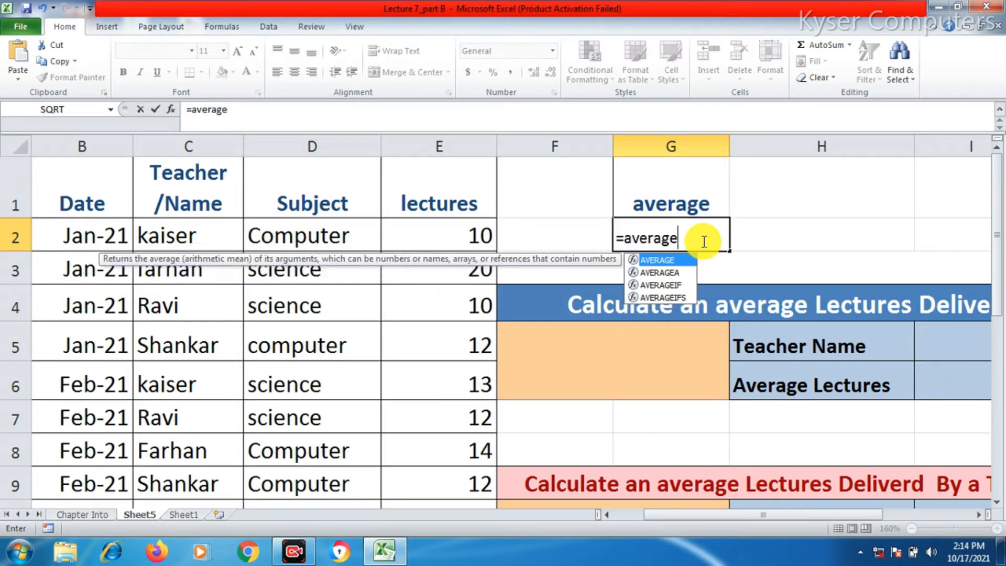
text(if)
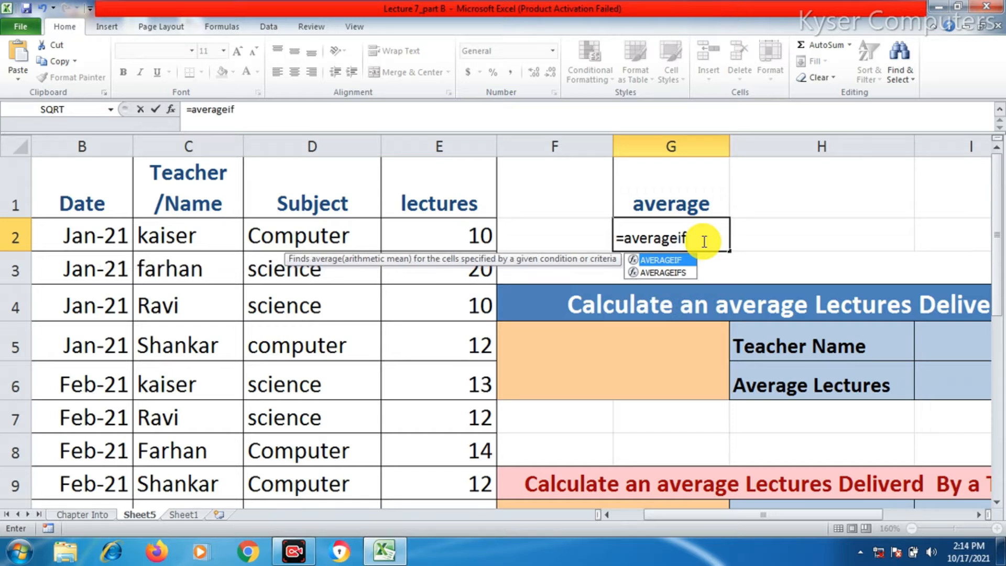
key(BackSpace)
key(BackSpace)
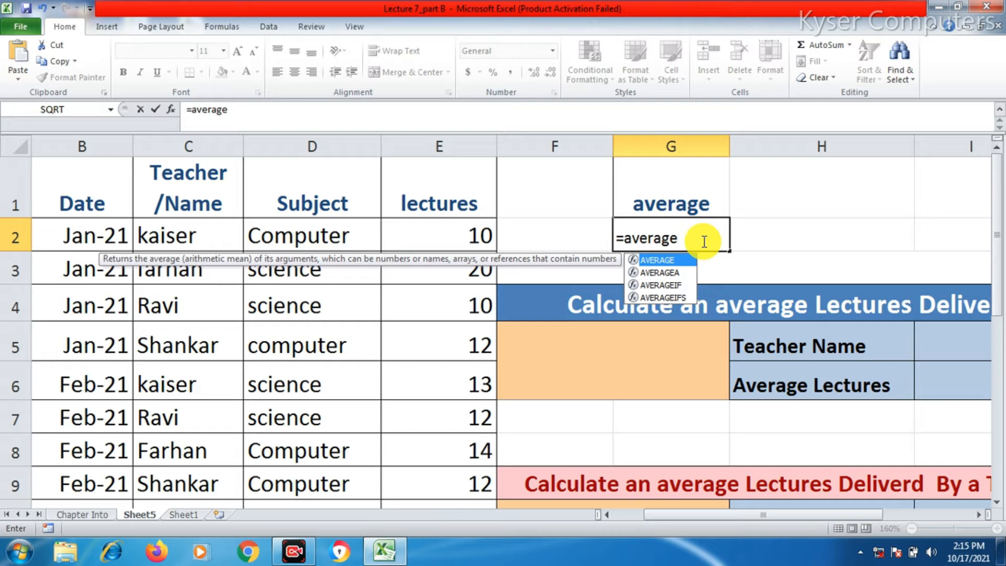
text(i)
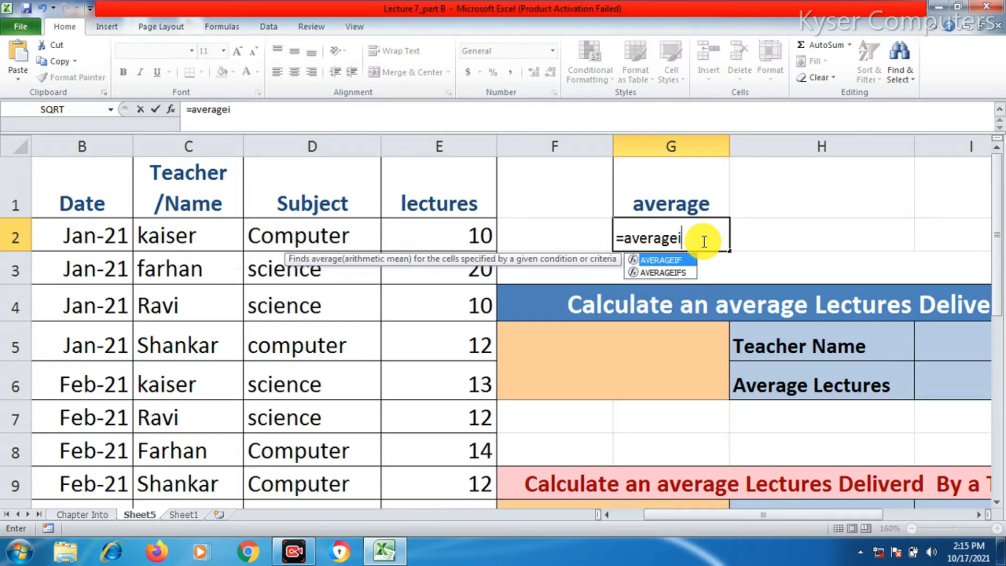
text(f()
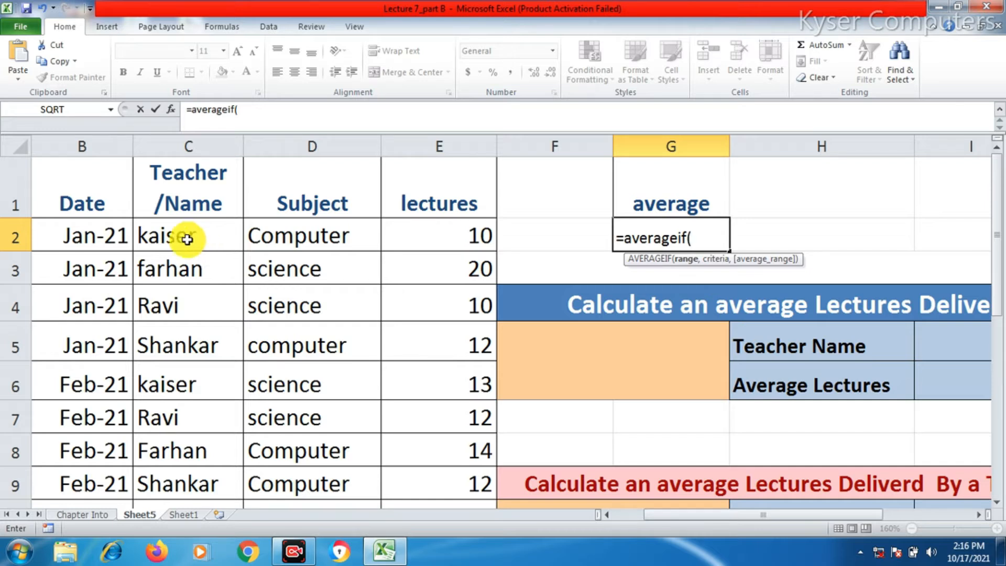
click(186, 237)
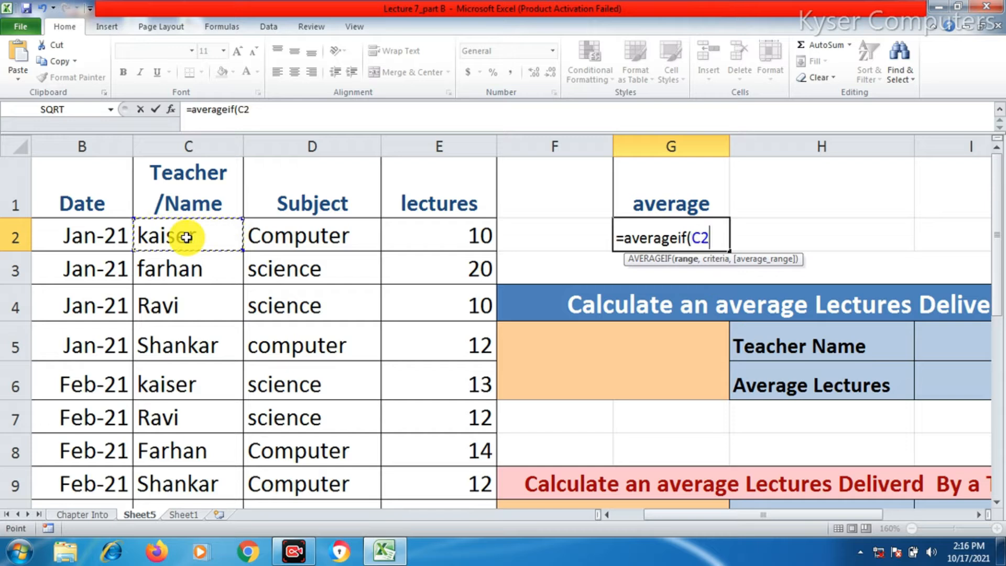
drag(176, 233, 178, 442)
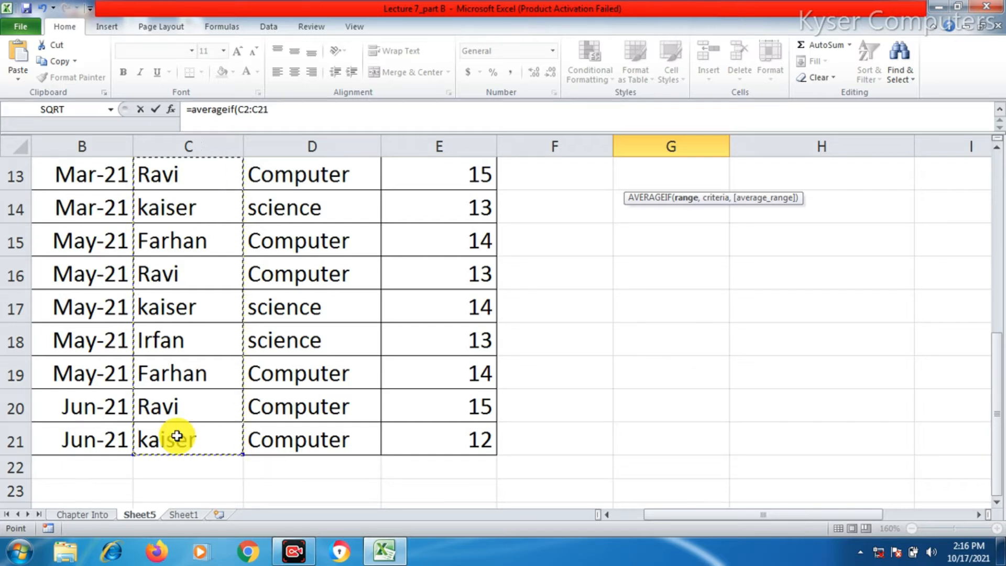
scroll(177, 439, up, 3)
scroll(176, 436, up, 1)
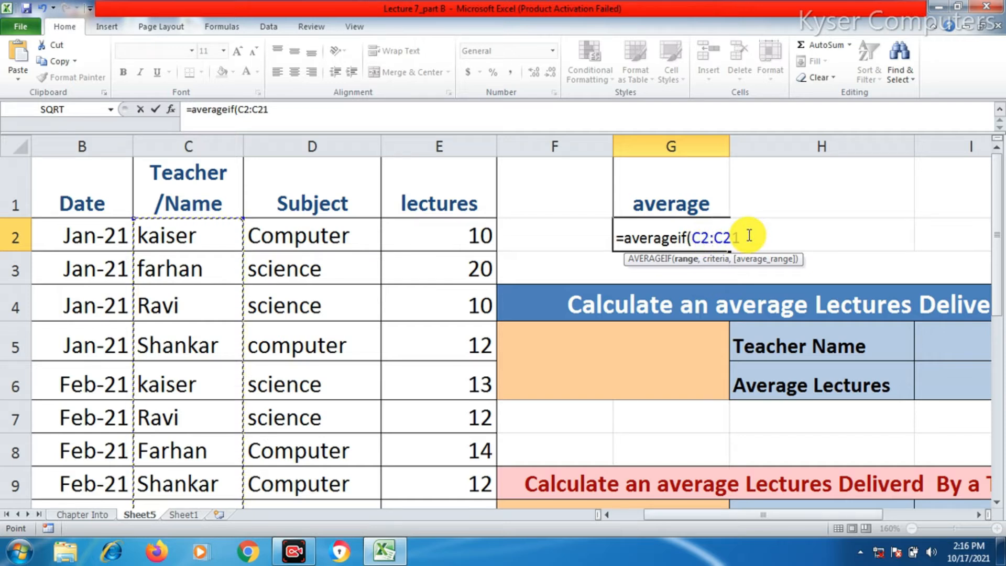
Step: Set the formula's criteria argument to the teacher name in cell C2
text(,)
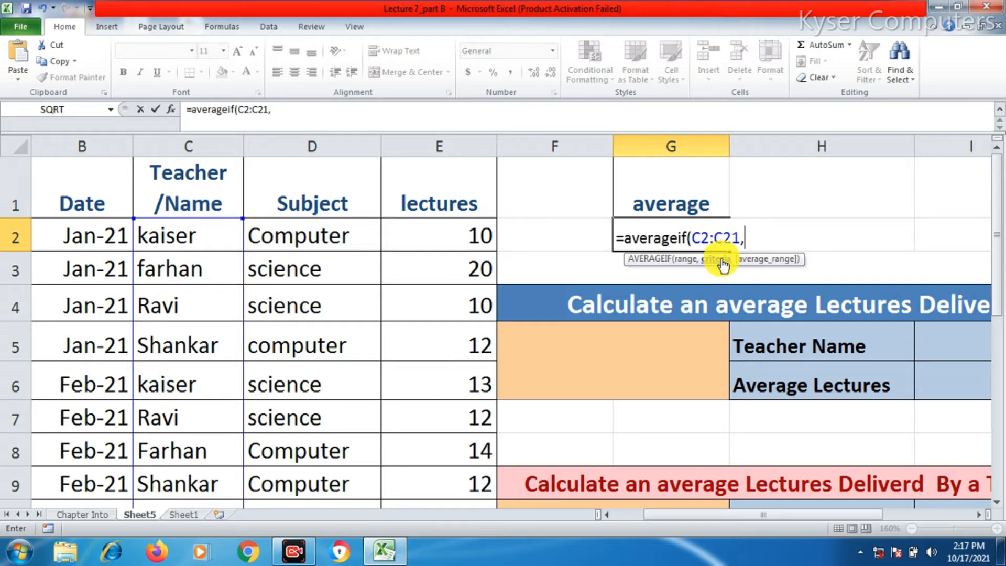
click(194, 237)
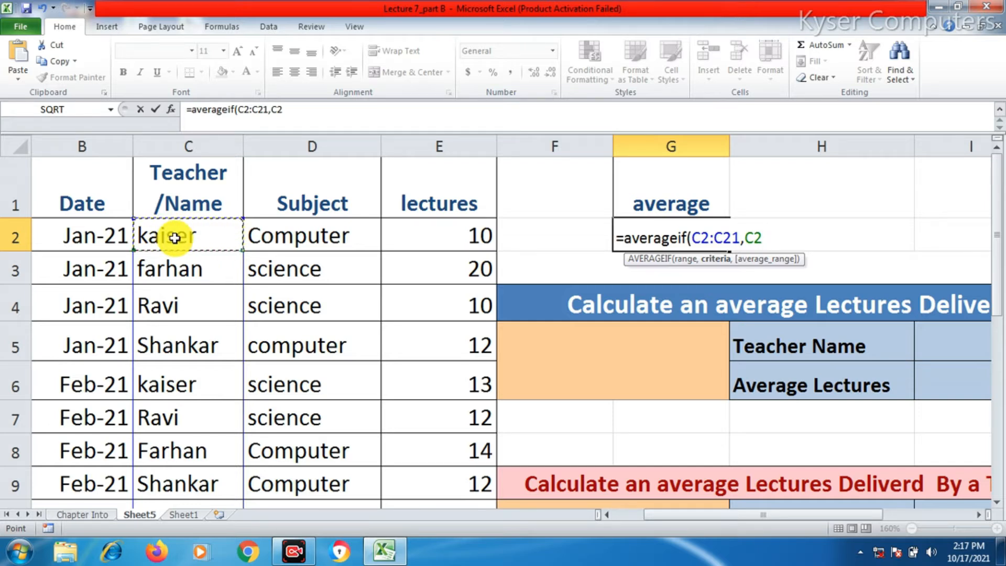
click(164, 262)
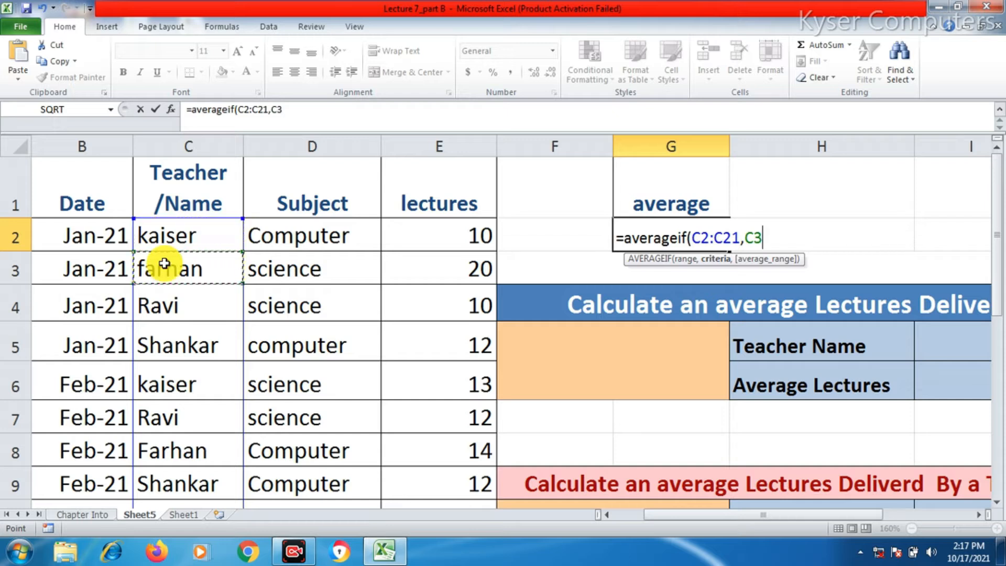
click(167, 303)
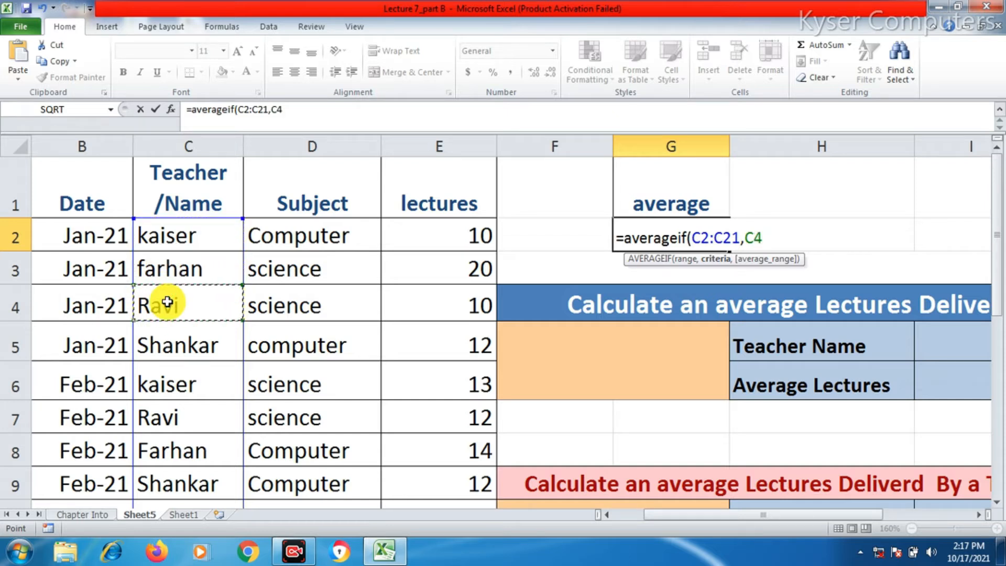
click(171, 239)
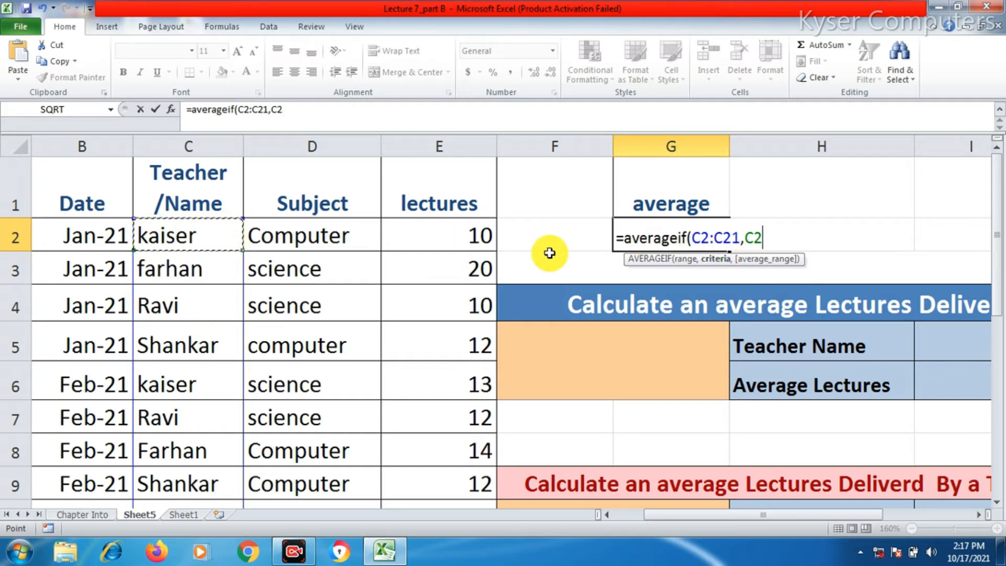
Step: Set the lecture counts in E2:E21 as the average range and complete the AVERAGEIF formula in G2
text(,)
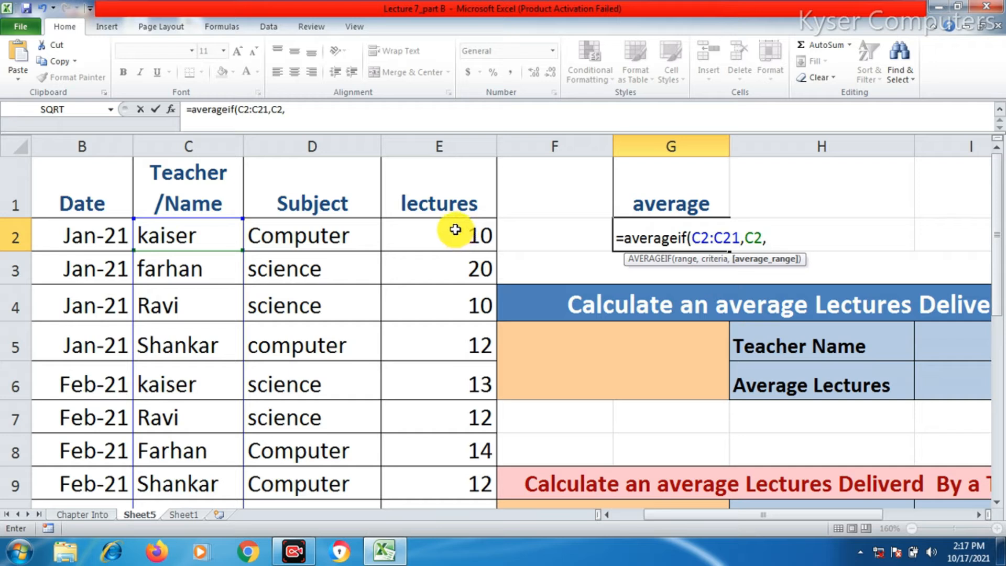
drag(457, 231, 423, 440)
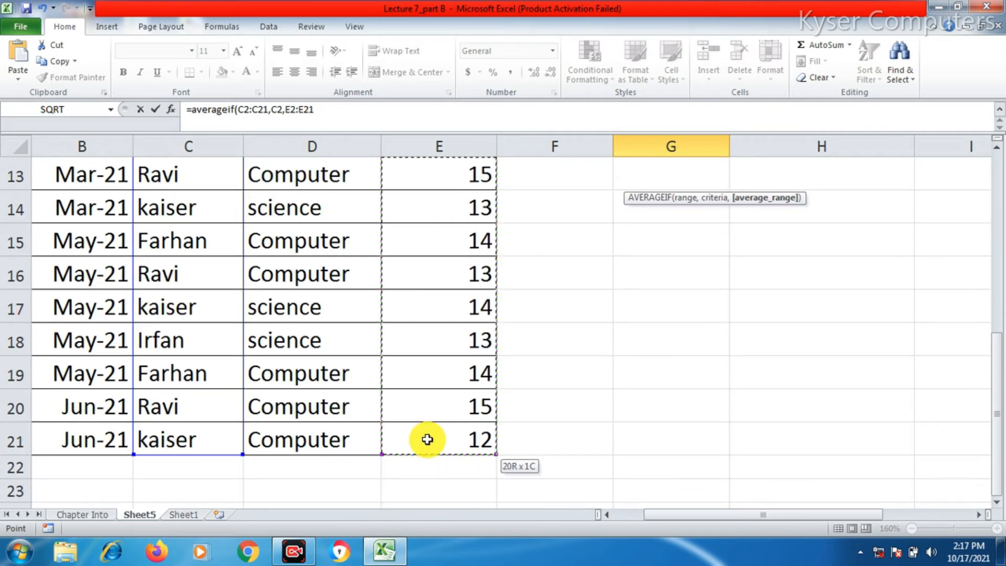
scroll(423, 430, up, 4)
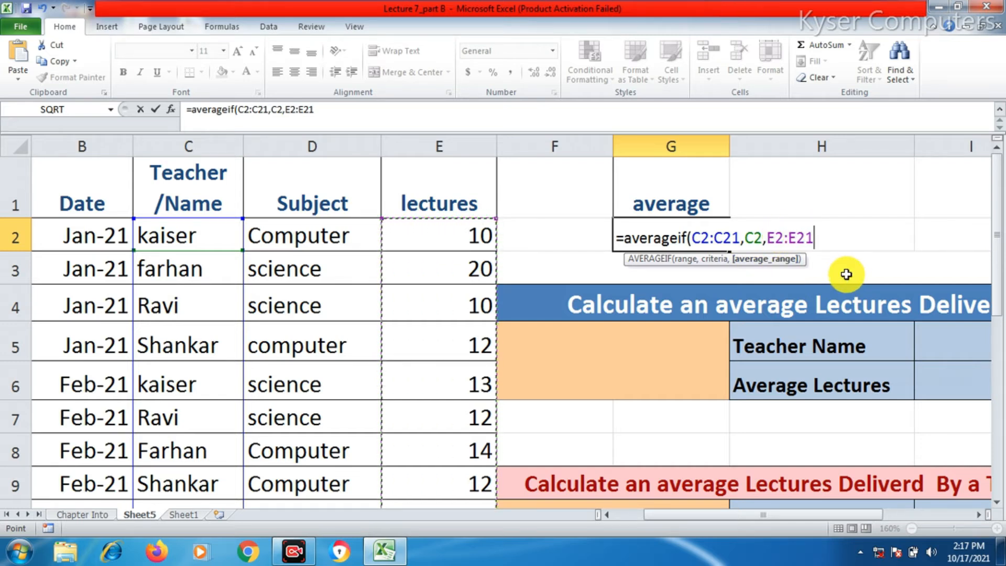
text())
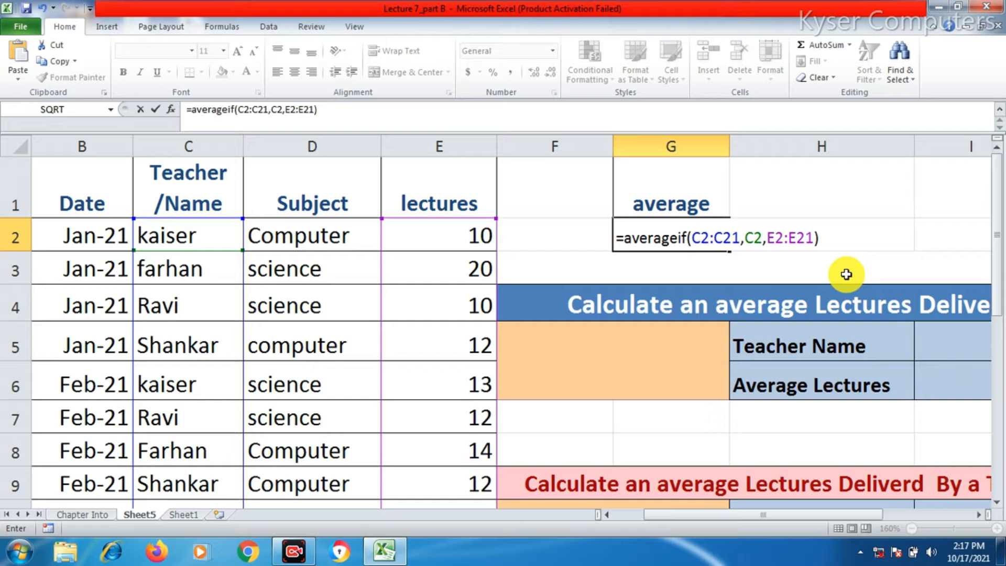
key(Return)
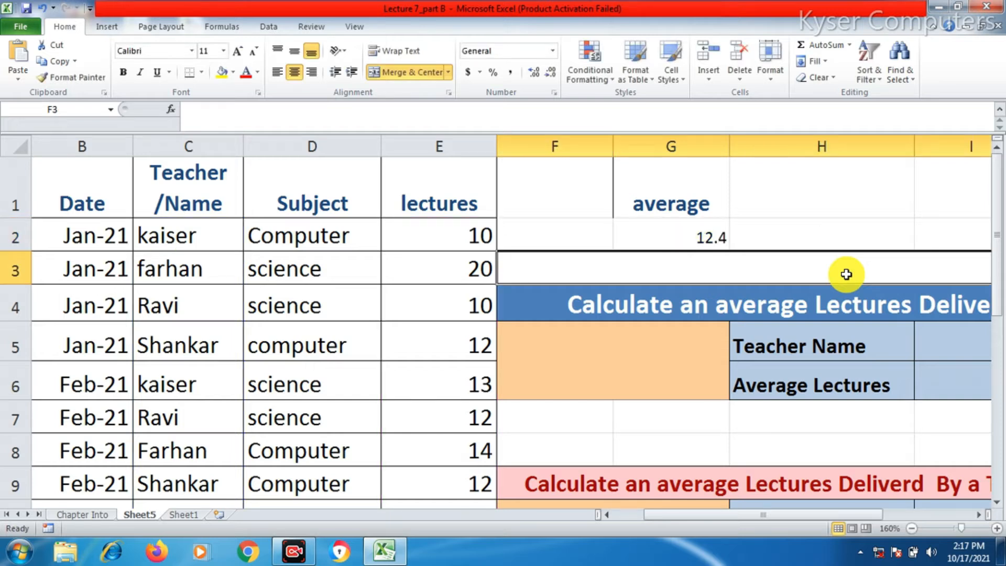
Step: Check the AVERAGEIF formula in G2 against the lecture records down to the table's last row
click(670, 235)
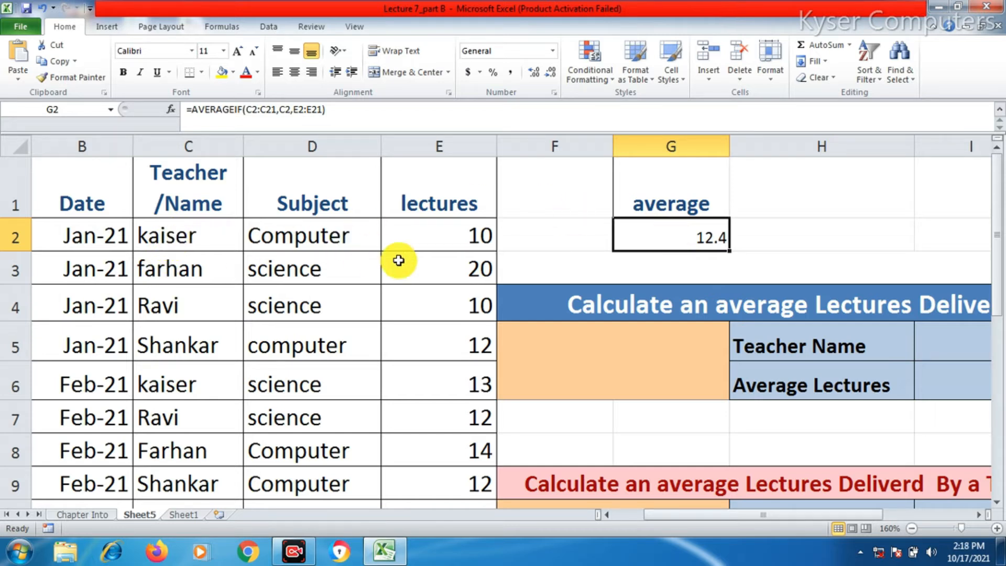
scroll(101, 243, down, 4)
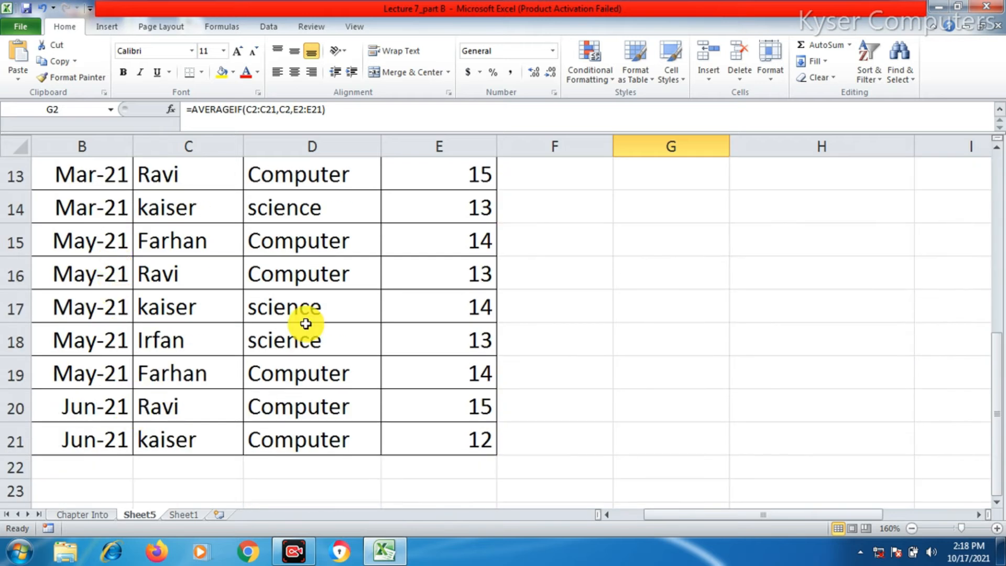
scroll(330, 303, up, 3)
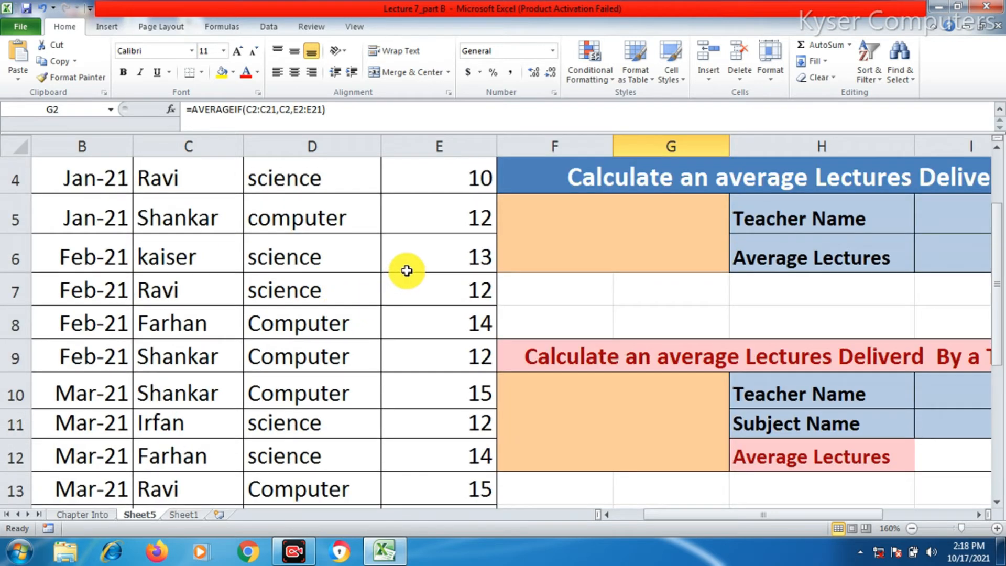
scroll(404, 269, up, 1)
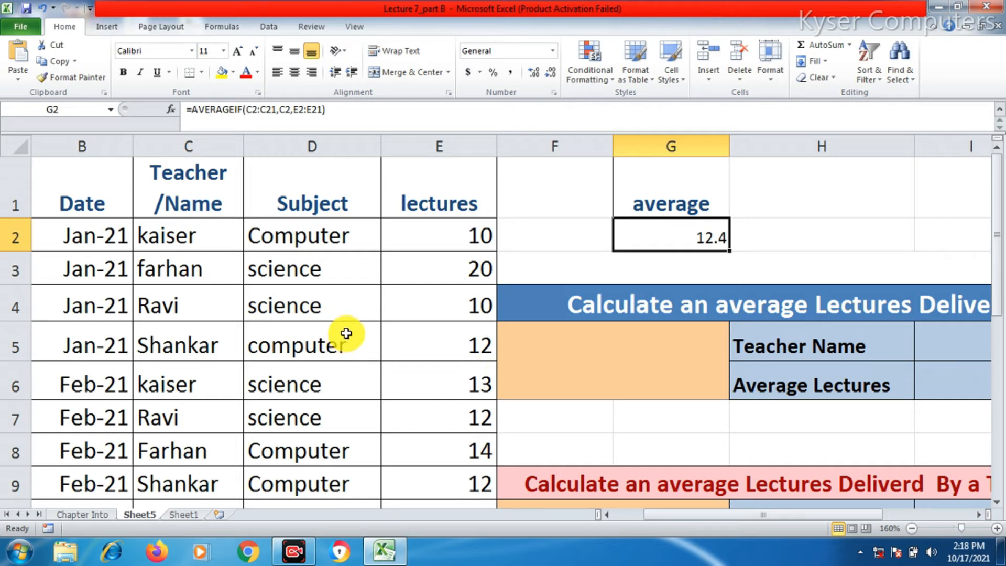
Step: Add the heading "average" in cell H1 for a second result column
click(779, 200)
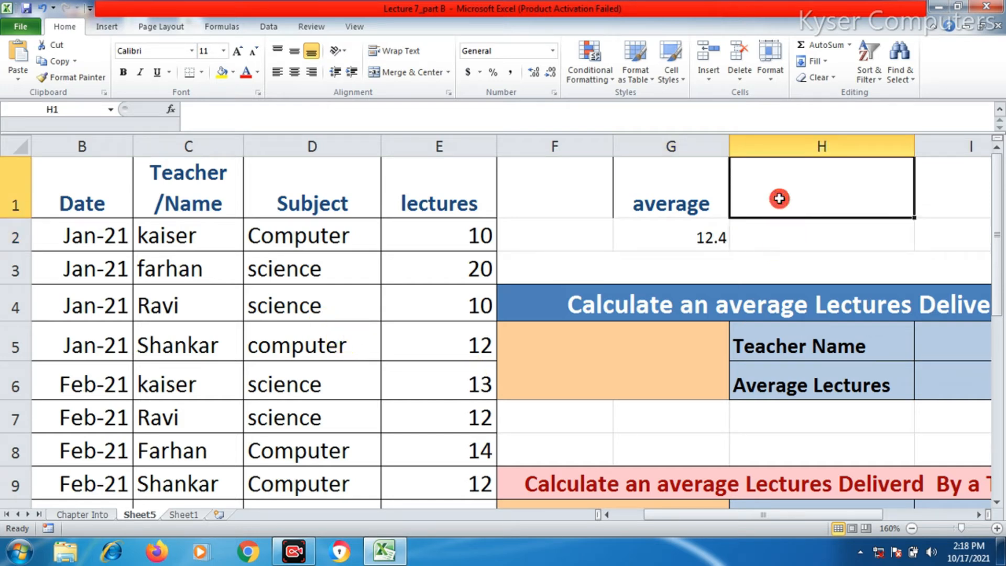
text(average)
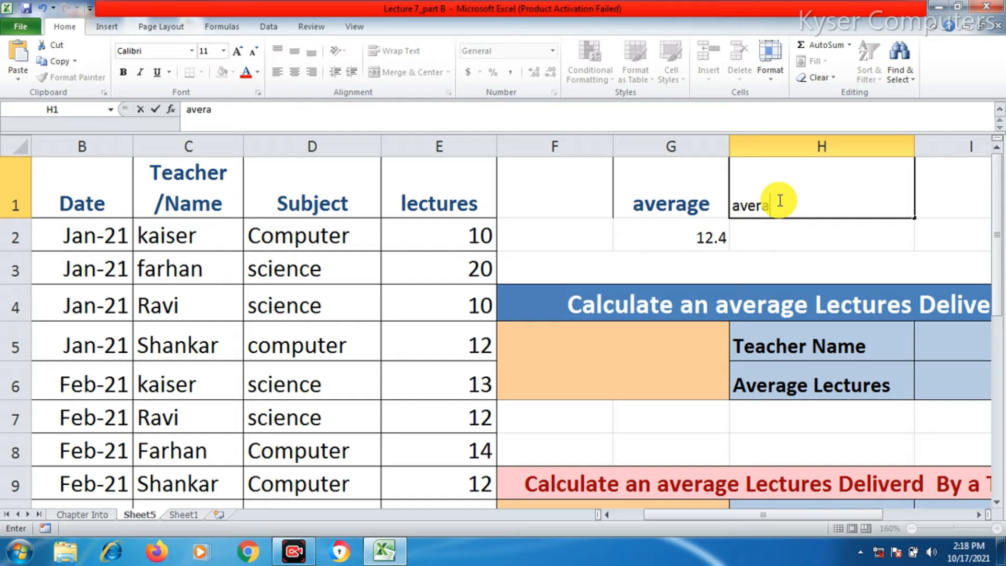
click(769, 239)
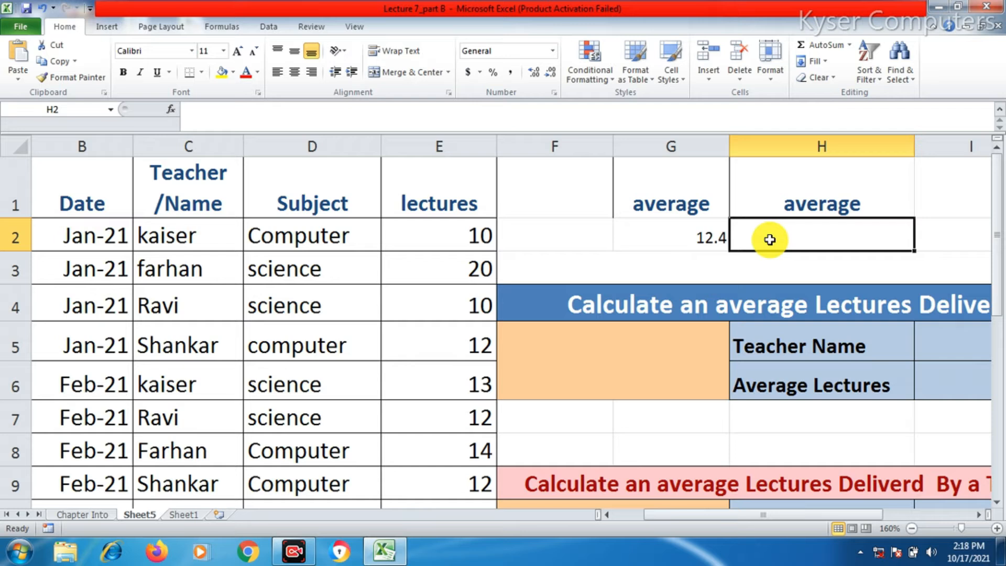
Step: Change the criteria of the AVERAGEIF formula in G2 to the teacher name in cell C4
click(705, 231)
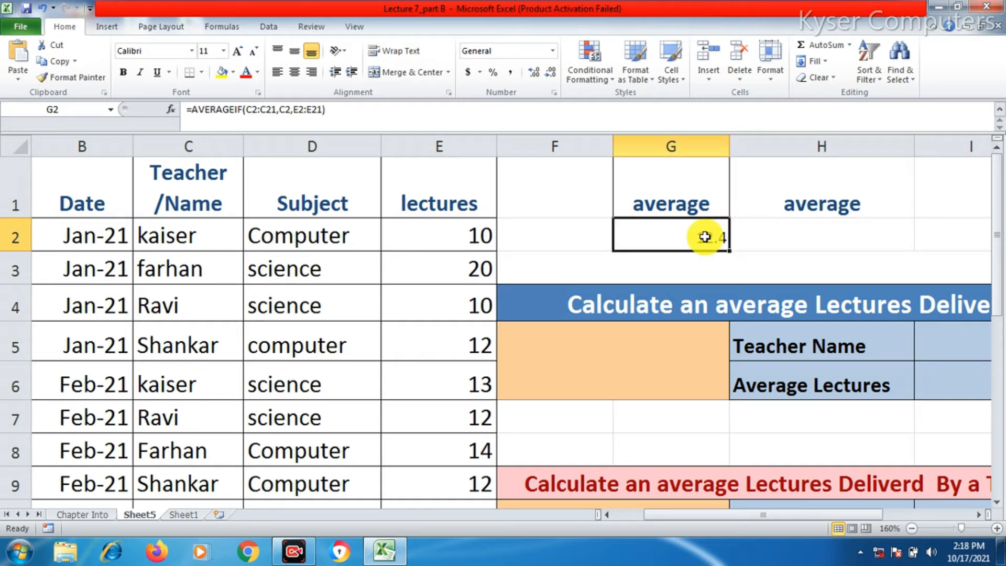
double_click(704, 234)
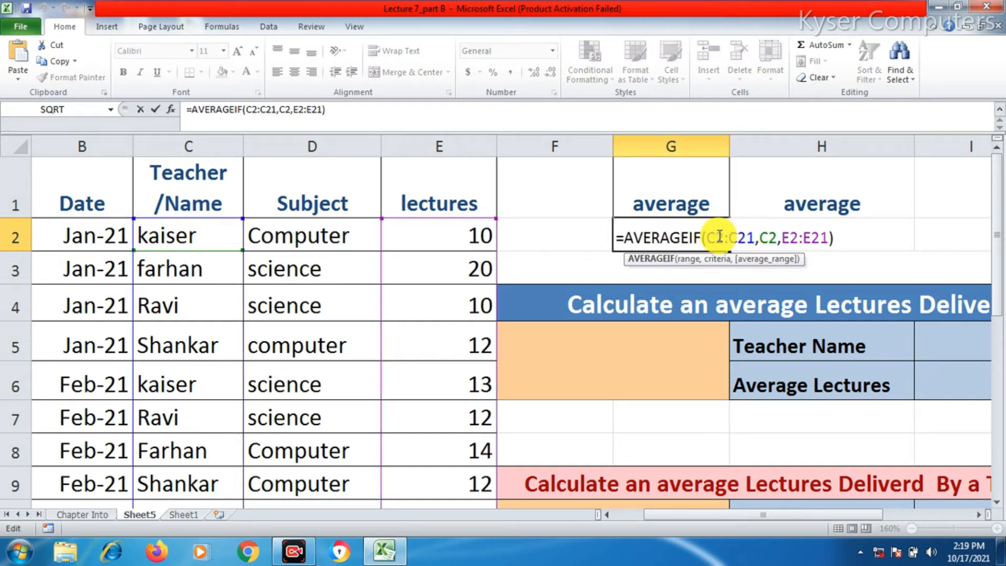
click(775, 239)
key(BackSpace)
key(BackSpace)
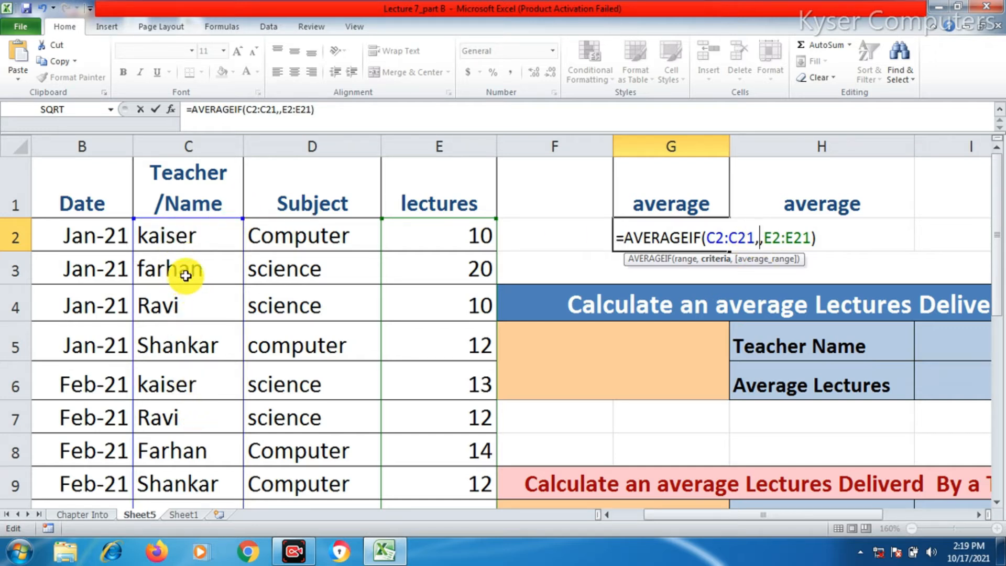
click(181, 301)
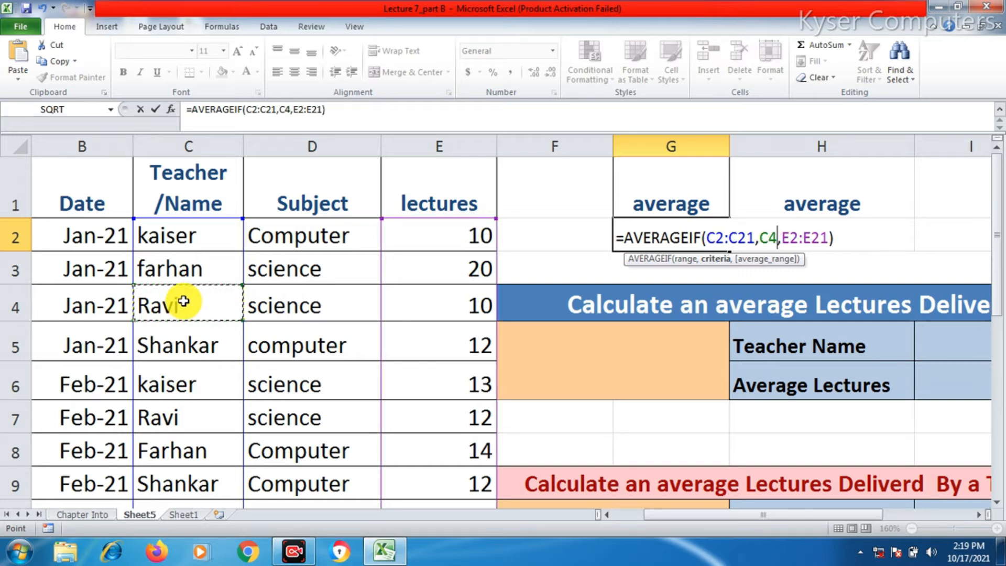
key(Return)
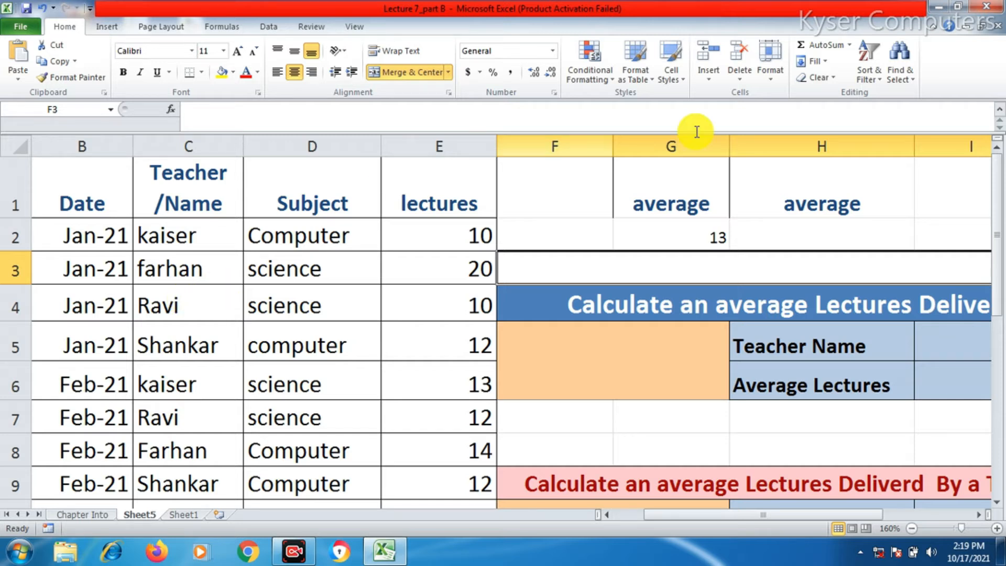
Step: Begin an AVERAGEIFS formula in cell H2 with the lecture counts in E2:E21 as the average range
click(818, 226)
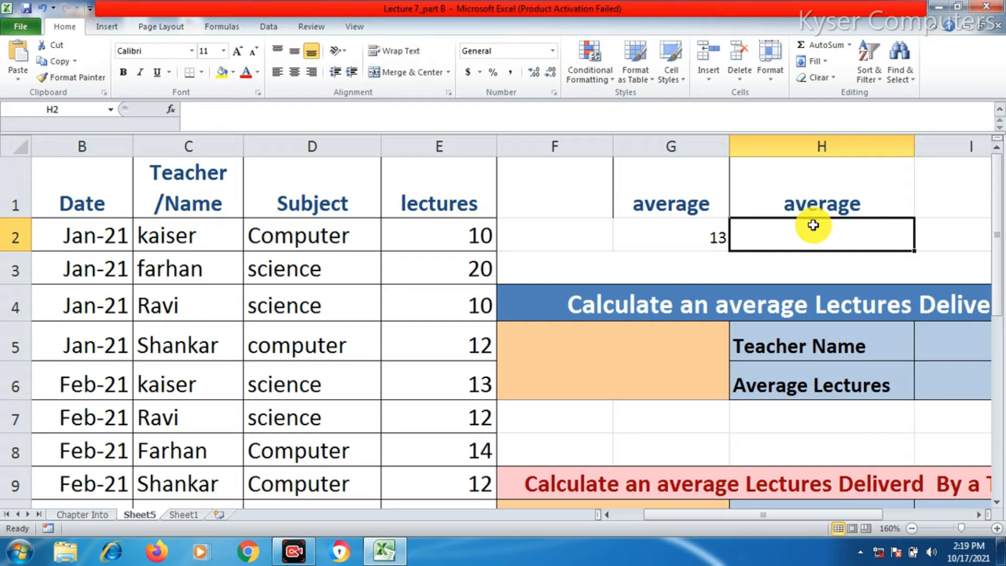
click(655, 248)
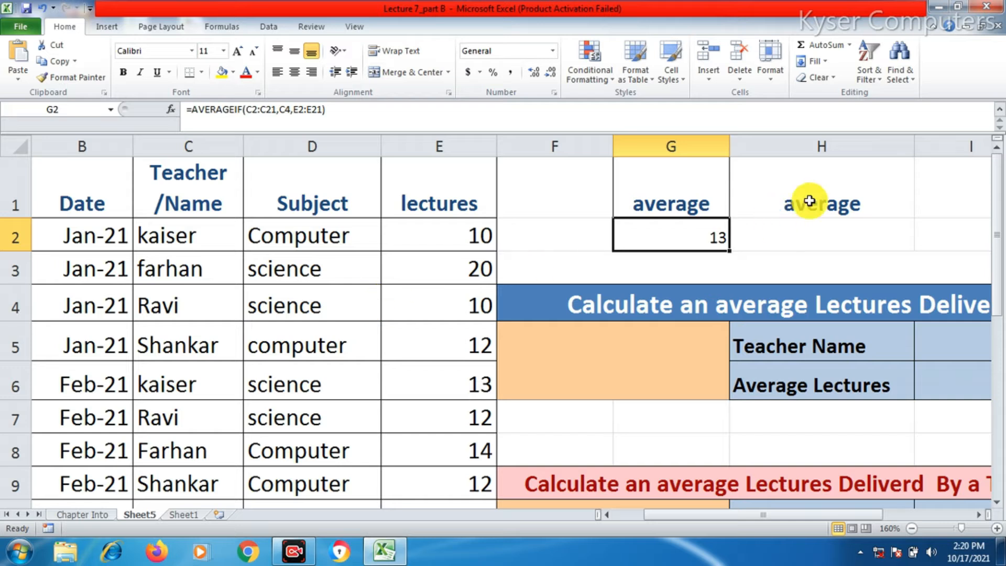
click(805, 232)
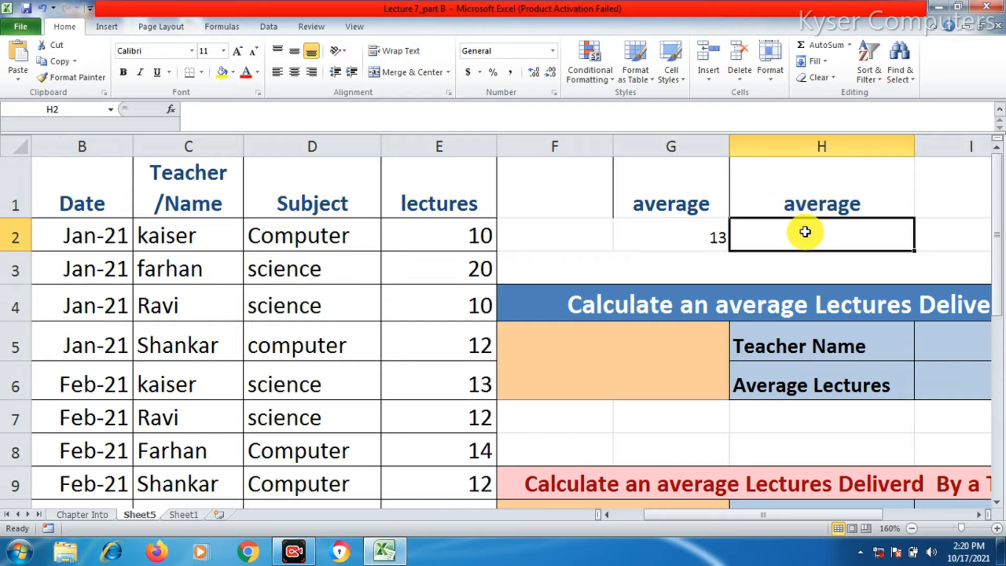
text(=aver)
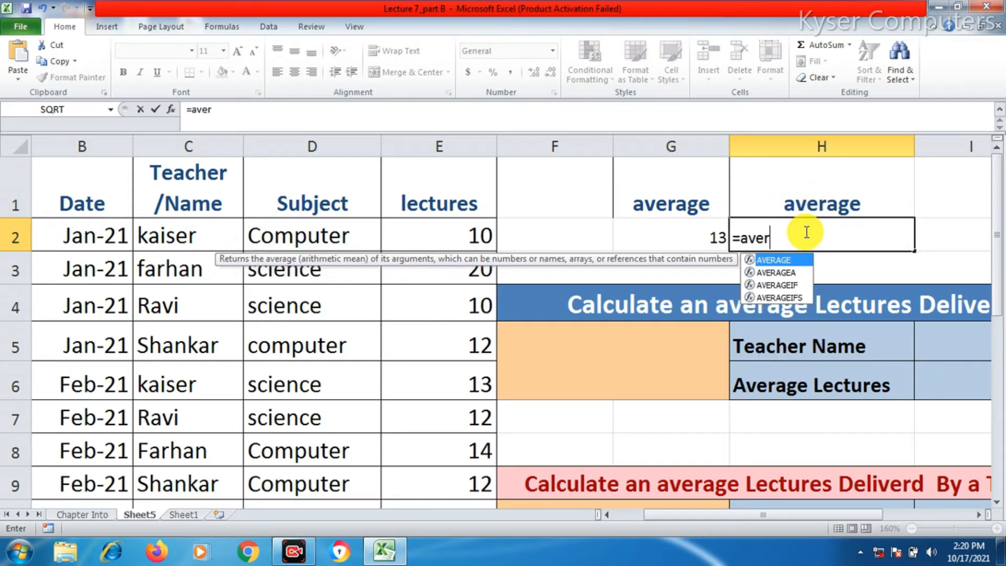
text(agei)
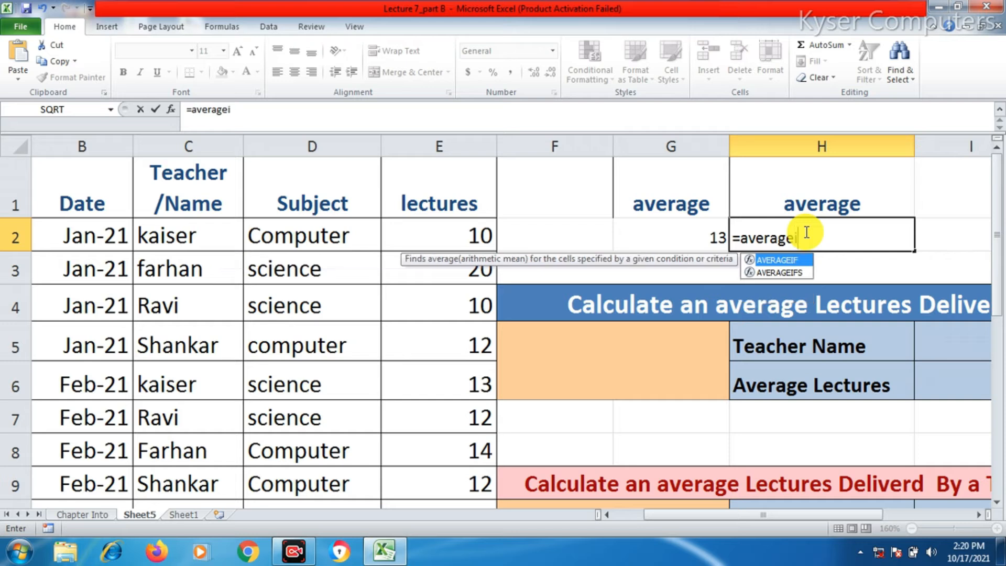
text(fs)
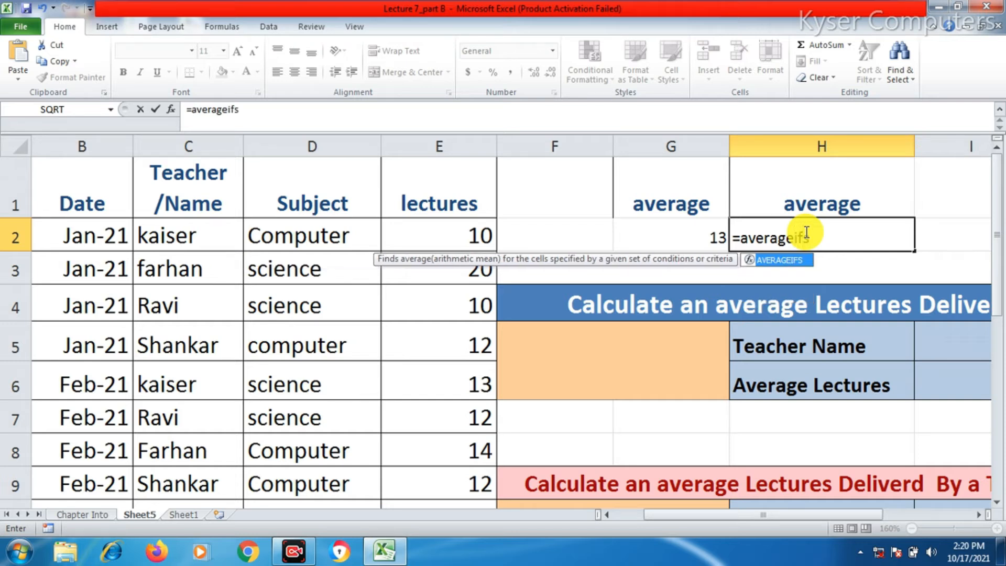
text(()
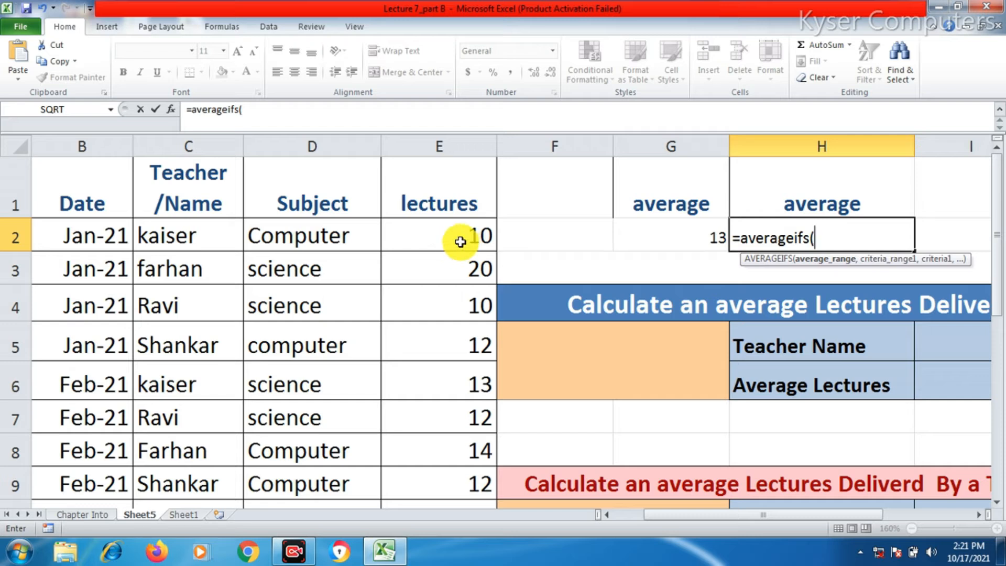
drag(456, 235, 455, 445)
scroll(455, 445, up, 4)
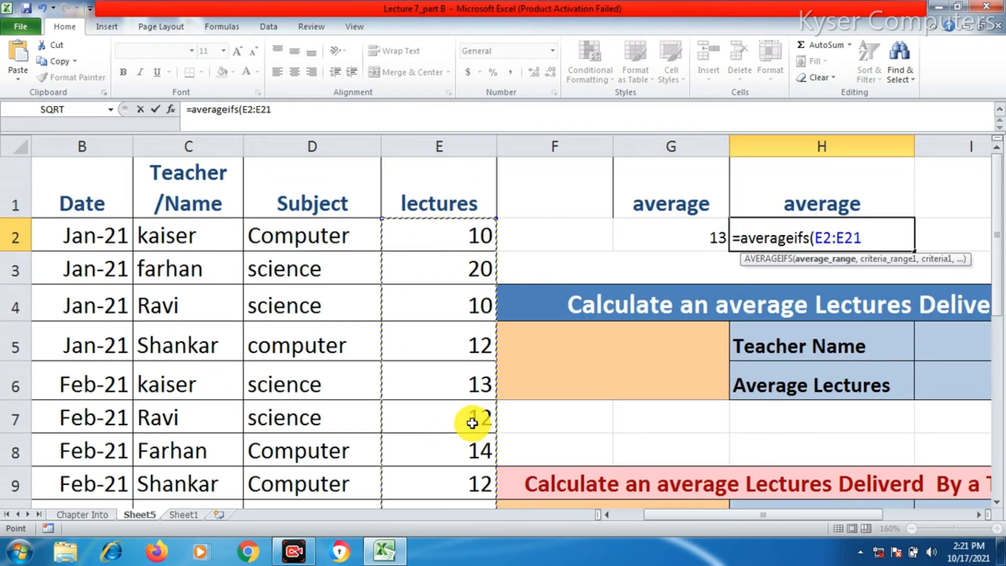
text(,)
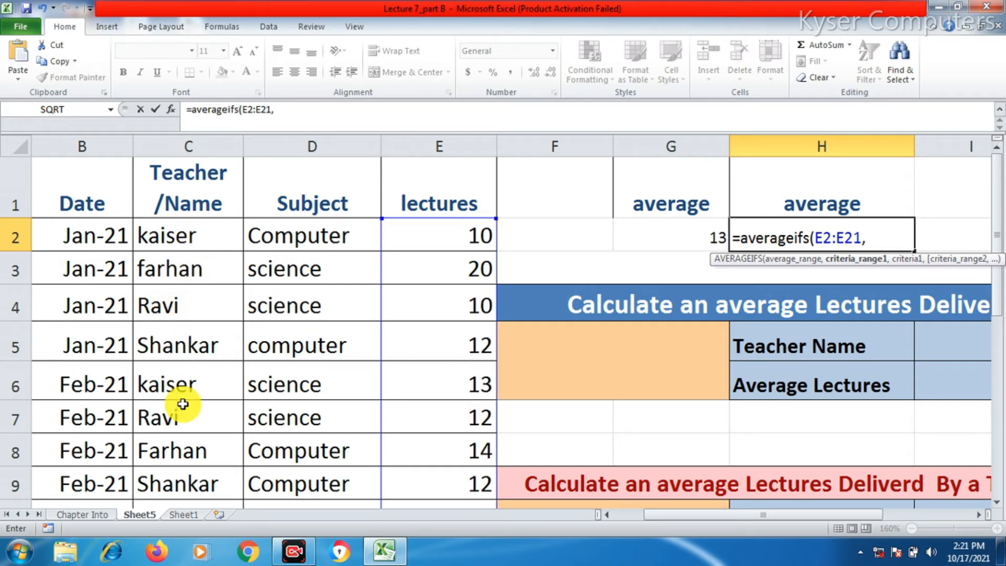
Step: Set the formula's first criteria range to the teacher names in C2:C21 and its criteria to cell C4
click(174, 235)
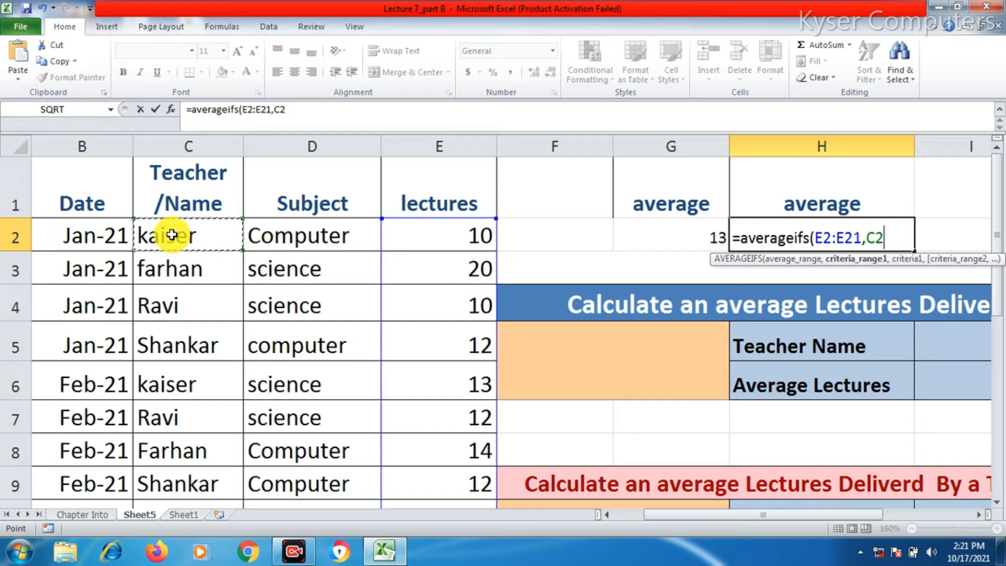
drag(172, 235, 184, 432)
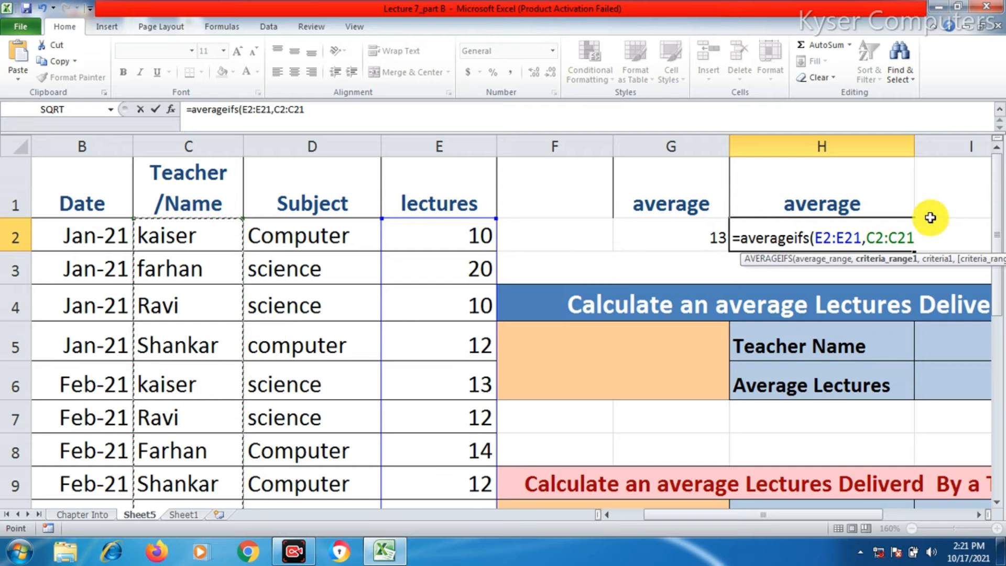
text(,)
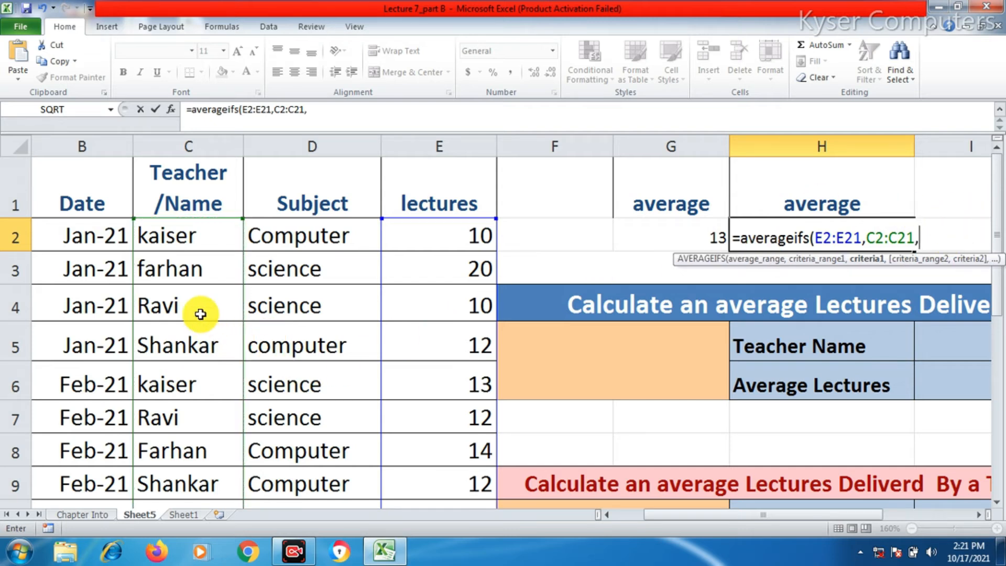
click(170, 300)
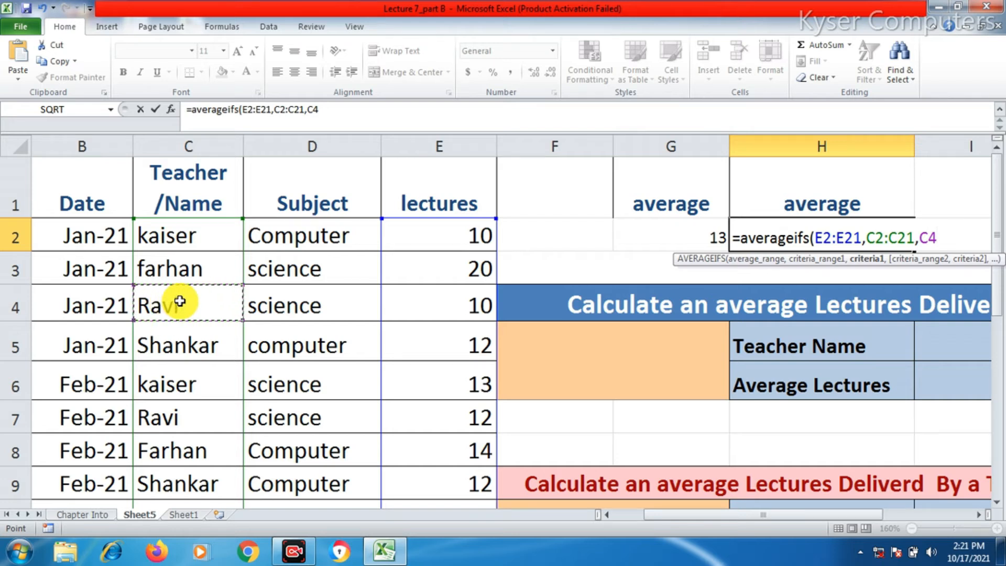
text(,)
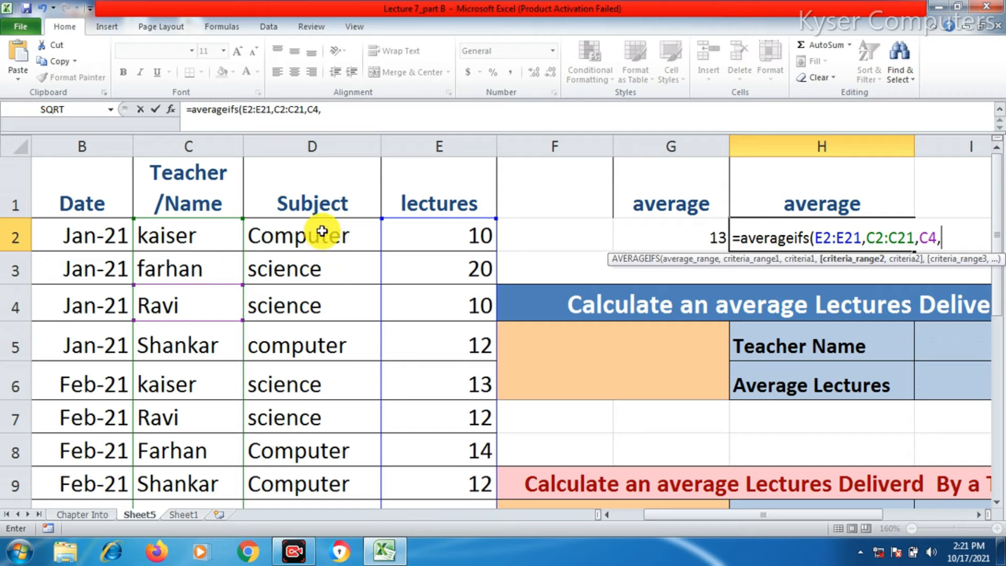
Step: Set the second criteria range to the subjects in D2:D21 with D2 (Computer) as criteria, and complete the AVERAGEIFS formula
drag(316, 236, 321, 441)
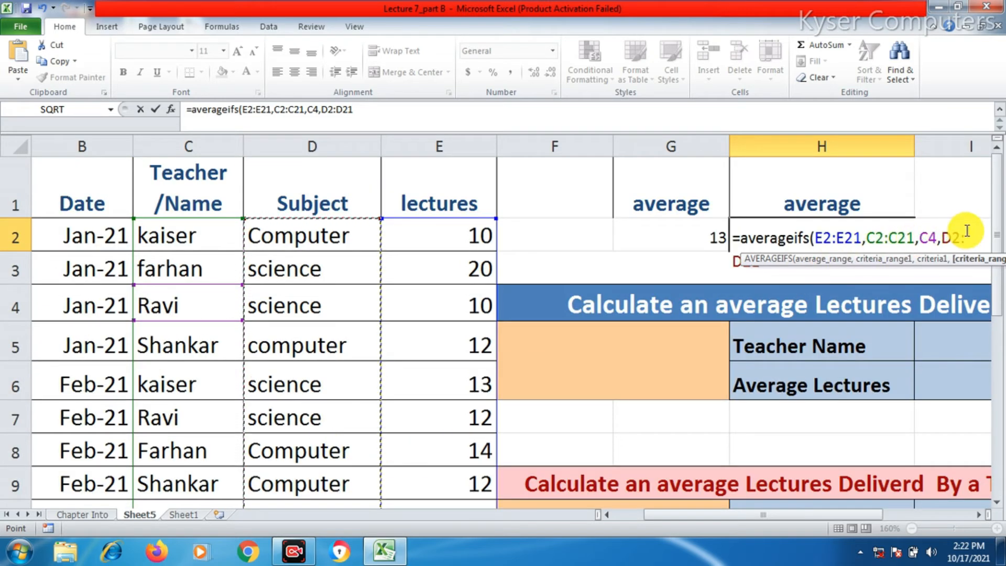
text(,)
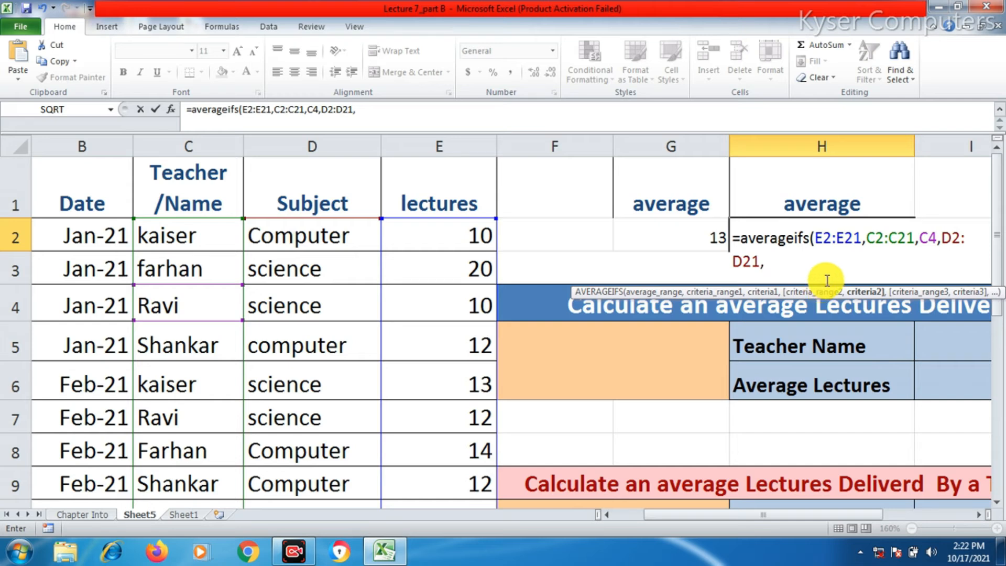
click(307, 240)
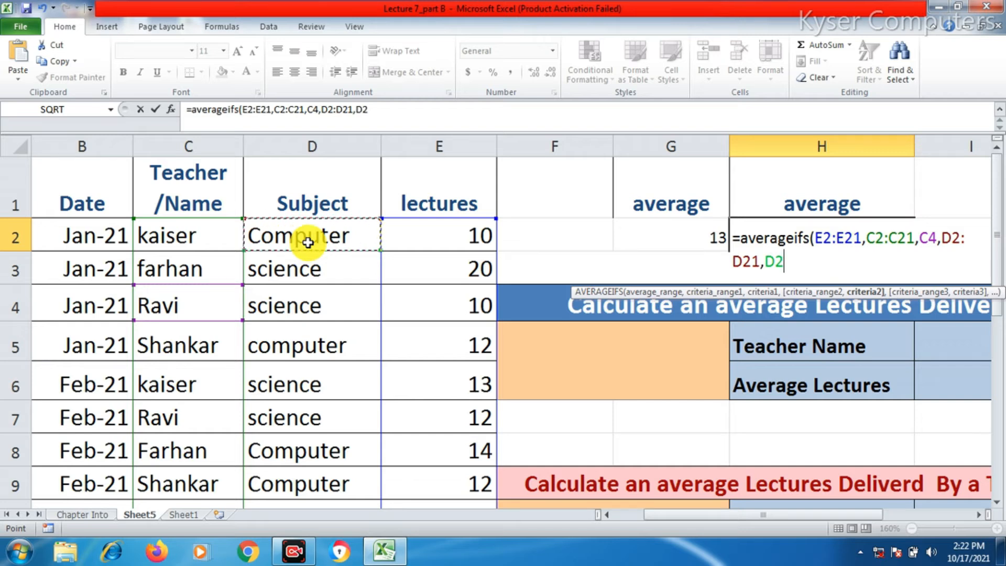
text())
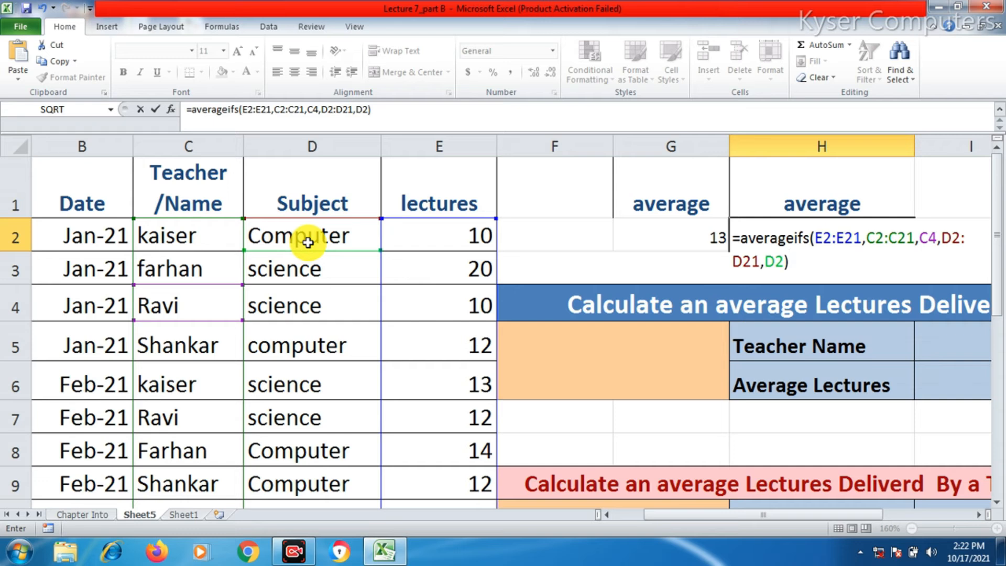
key(Return)
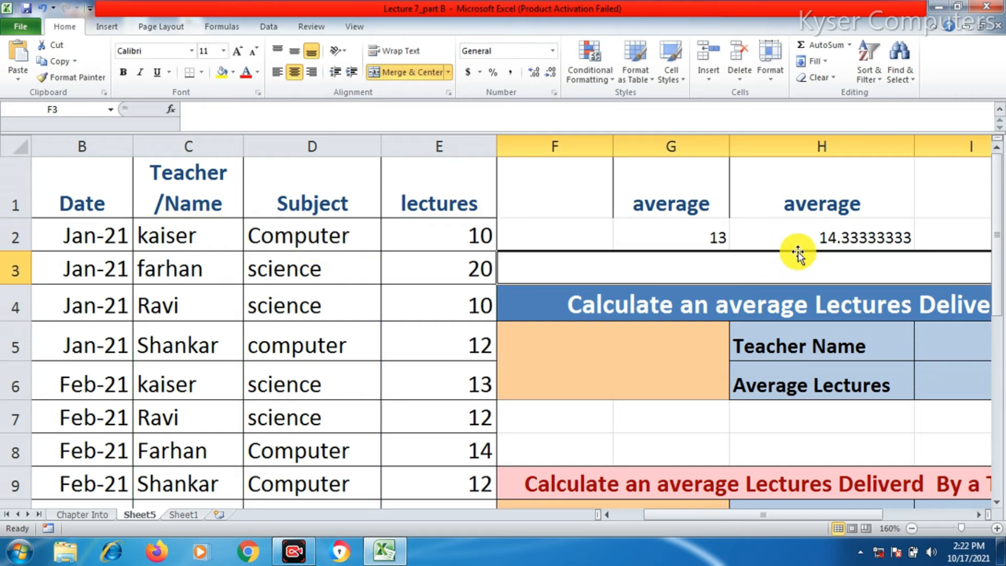
Step: Compare the AVERAGEIFS formula and result in H2 with the AVERAGEIF formula and result in G2
click(785, 242)
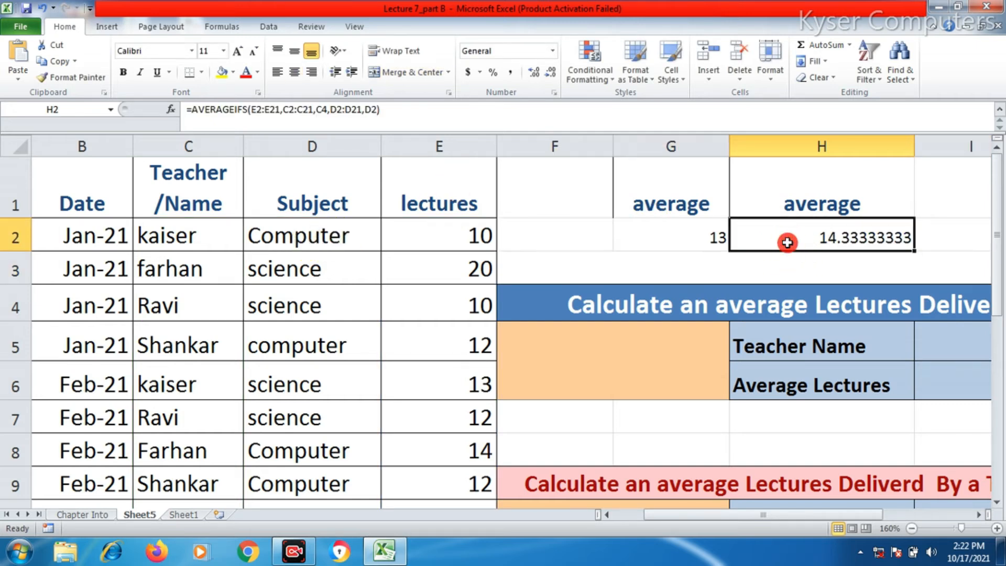
click(687, 239)
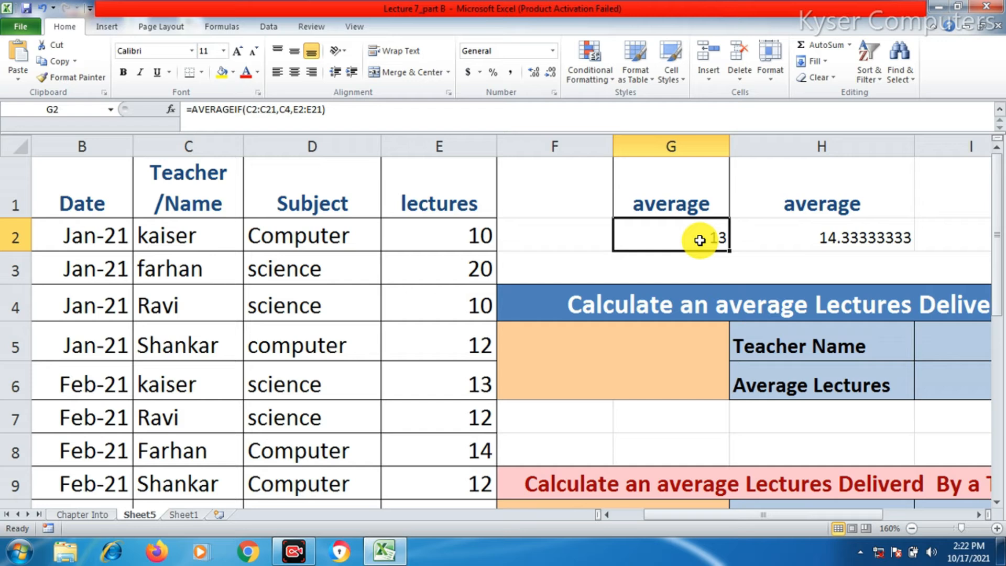
click(834, 240)
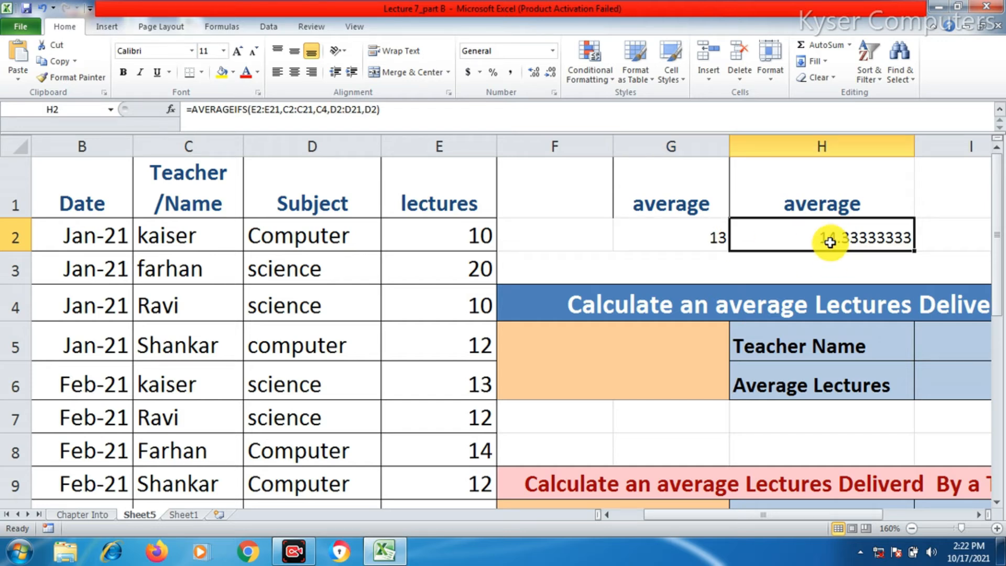
click(711, 232)
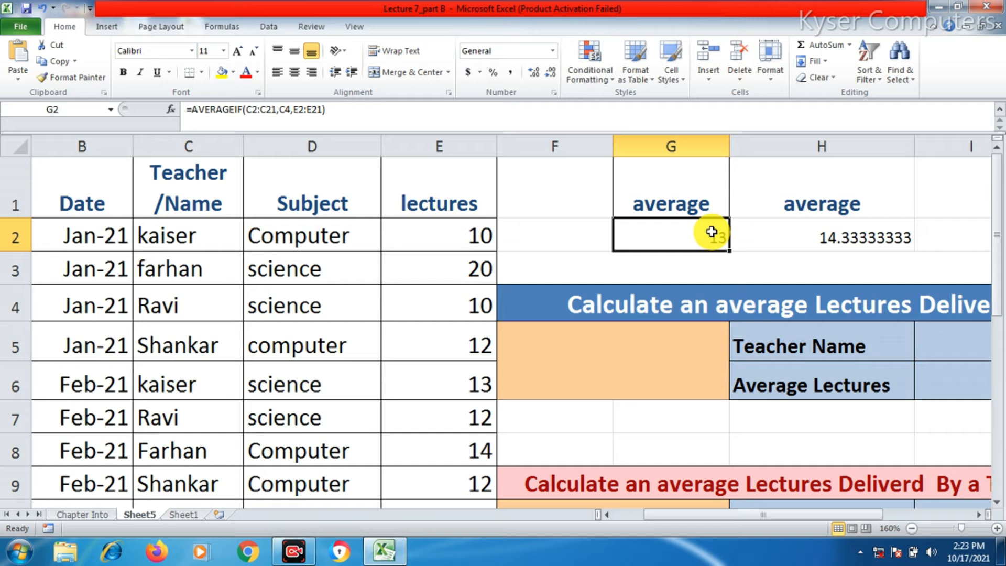
Step: Enter the name of the teacher listed in C3 into cell I5 of the average-lectures-by-a-teacher block
scroll(723, 278, down, 1)
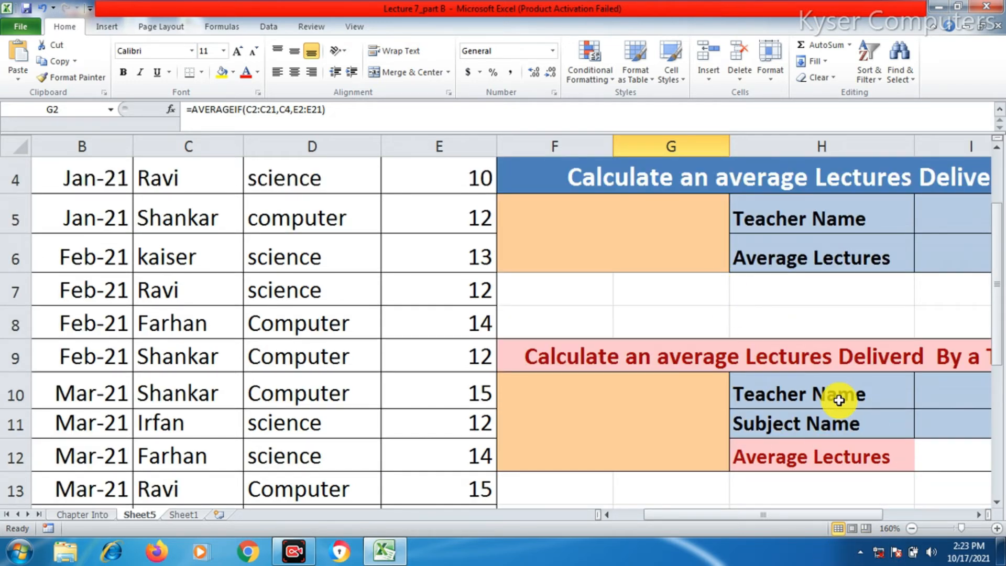
scroll(745, 321, up, 1)
click(708, 417)
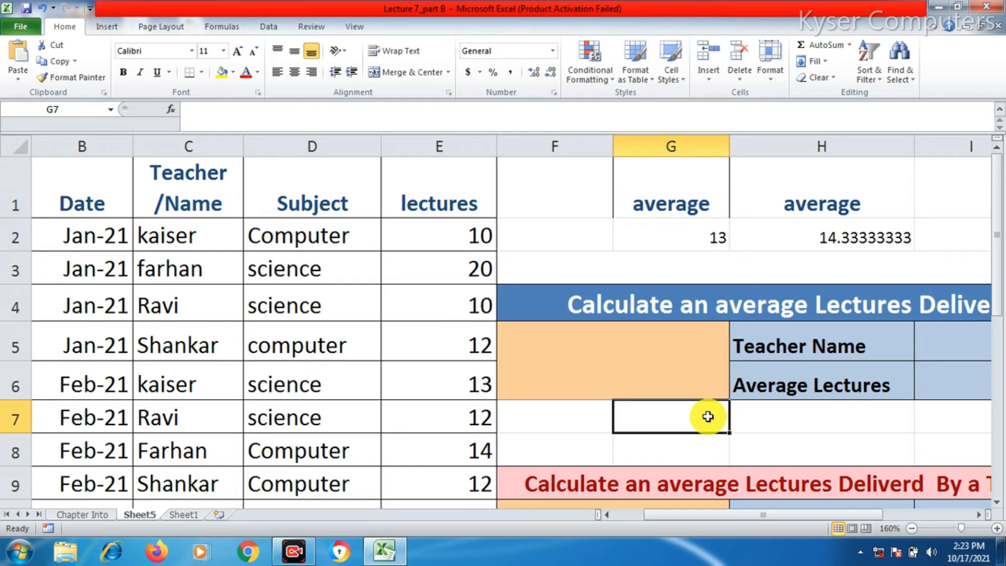
scroll(709, 415, up, 6)
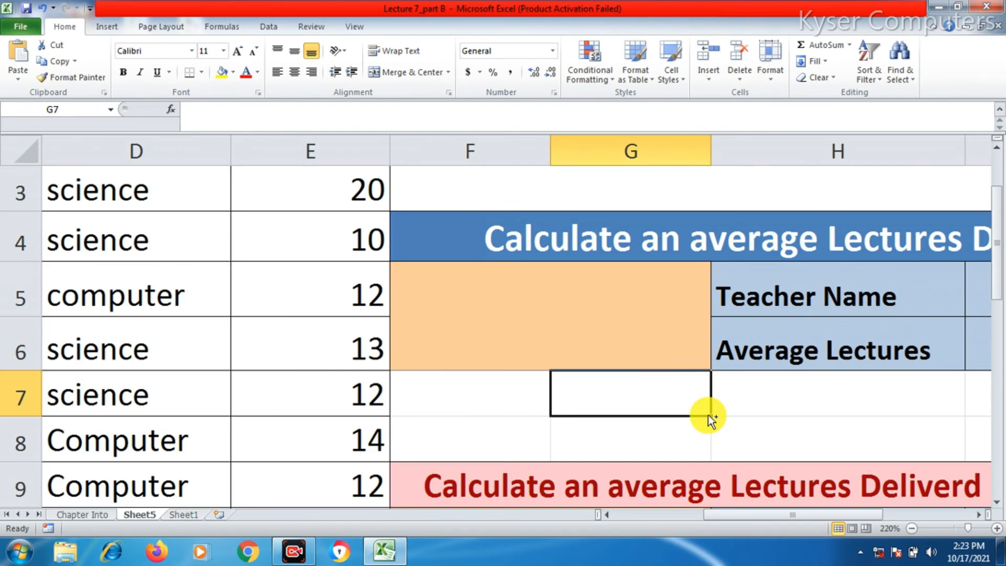
scroll(709, 415, down, 10)
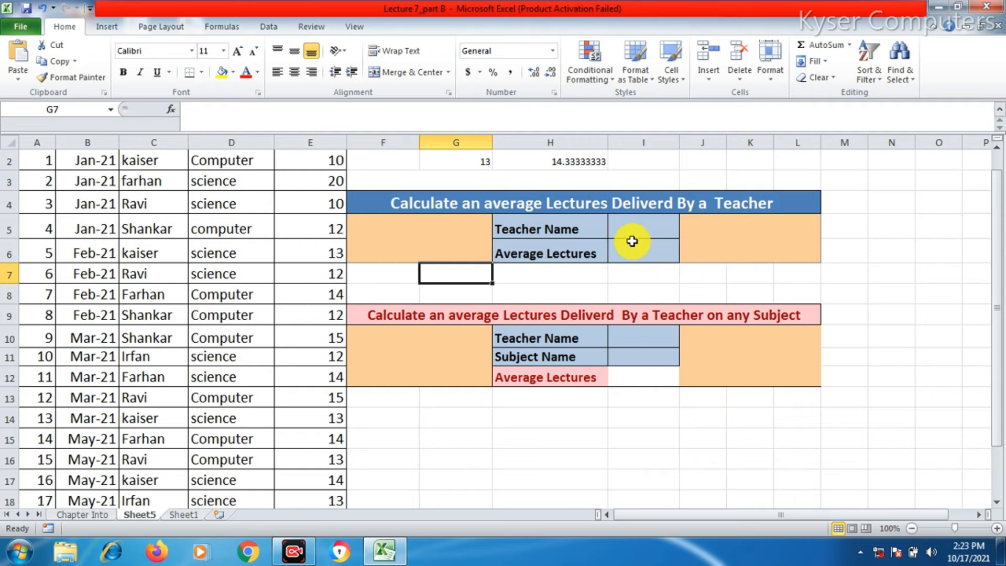
scroll(622, 233, up, 1)
click(632, 267)
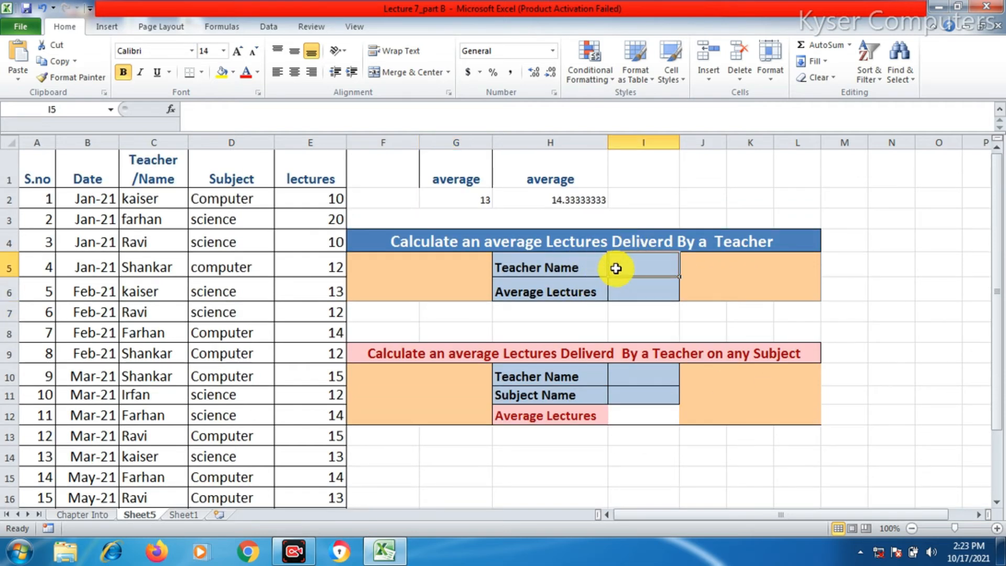
click(617, 287)
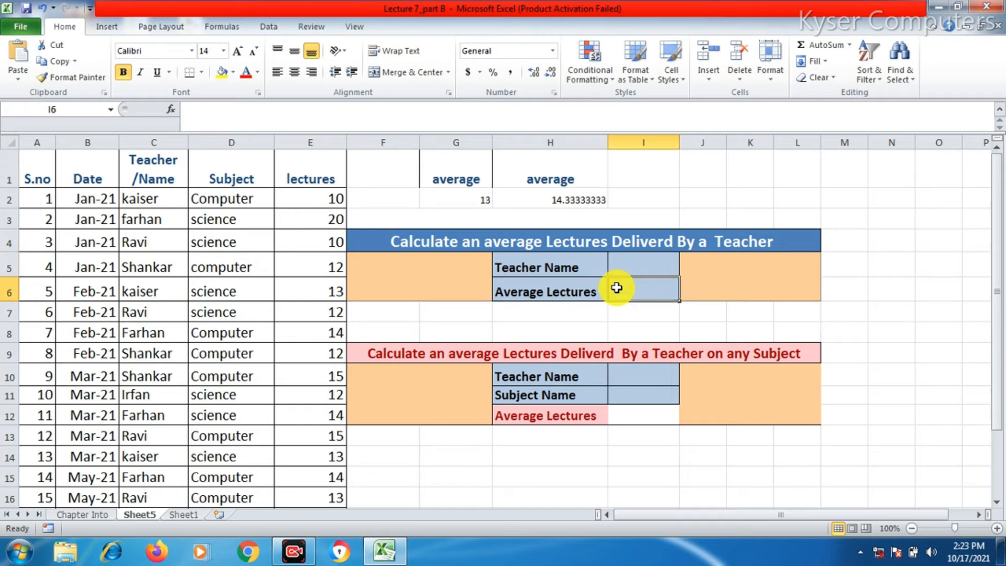
click(625, 260)
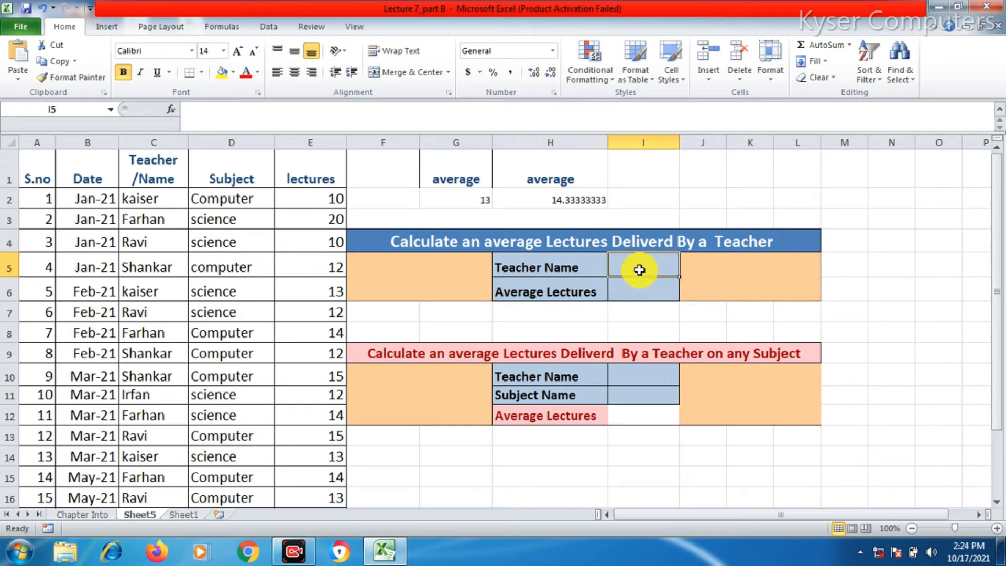
text(Farhan)
click(648, 294)
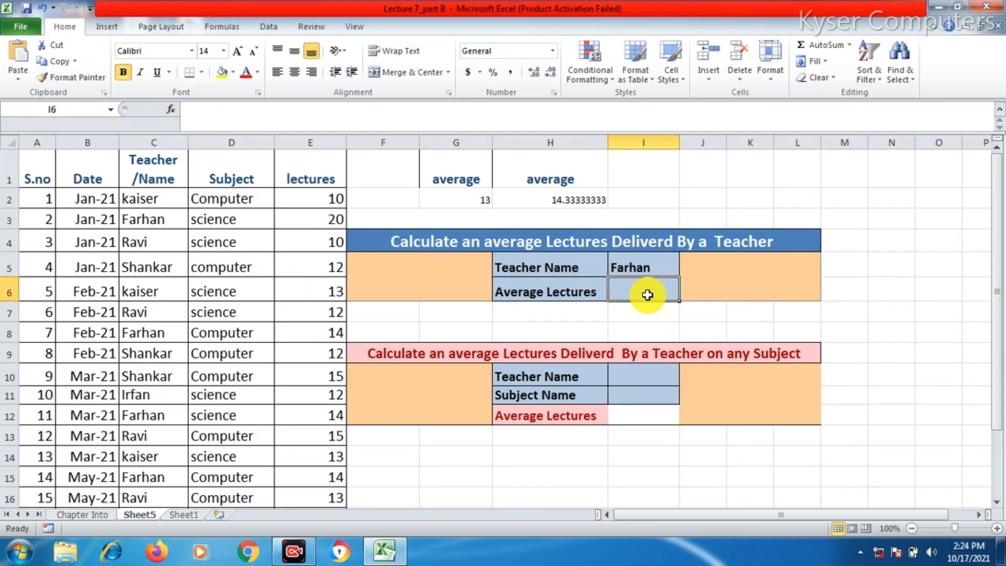
Step: Examine the teacher name and average cells I5 and I6, and the dates from B2 to B21
click(645, 263)
click(642, 300)
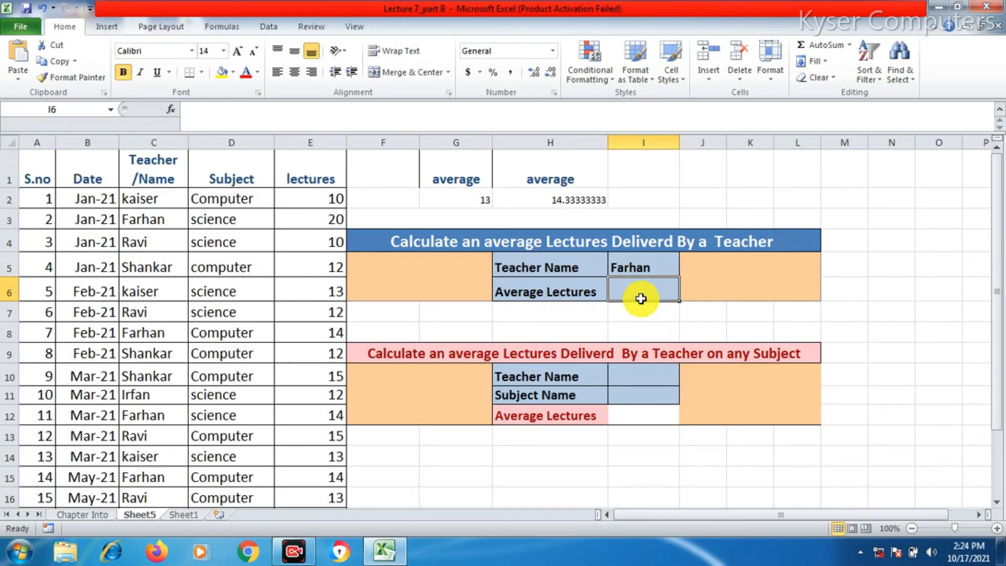
click(630, 264)
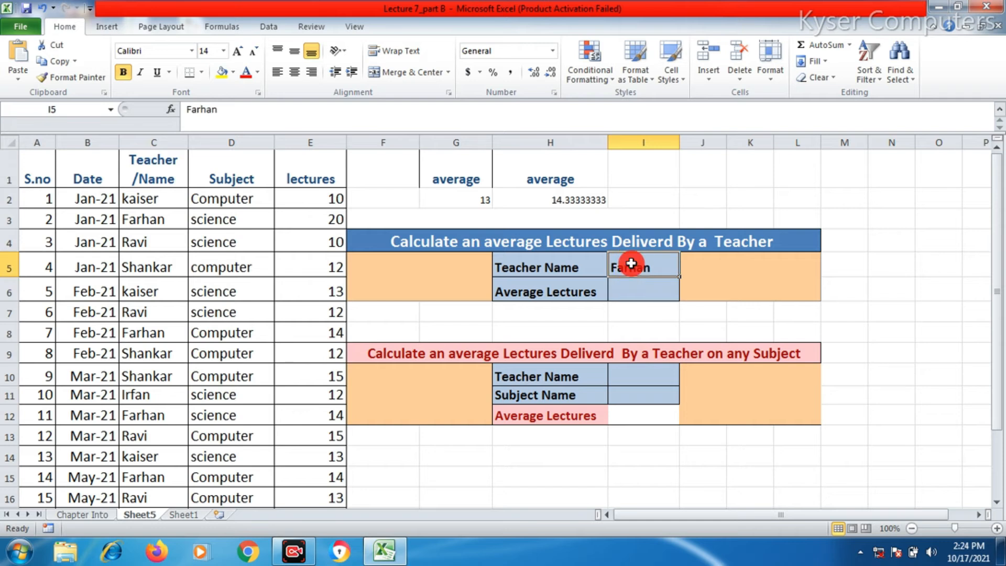
click(635, 291)
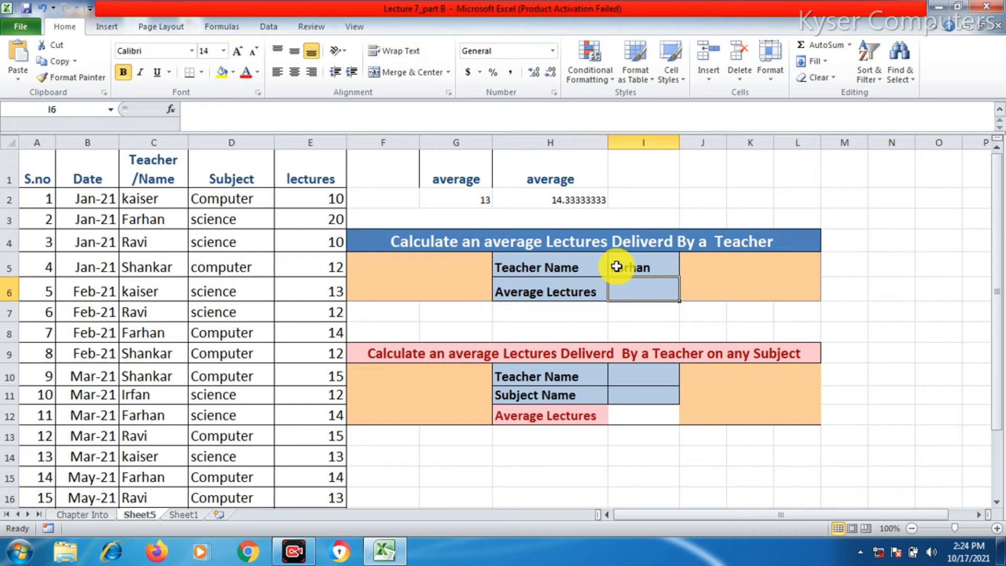
click(636, 267)
click(639, 293)
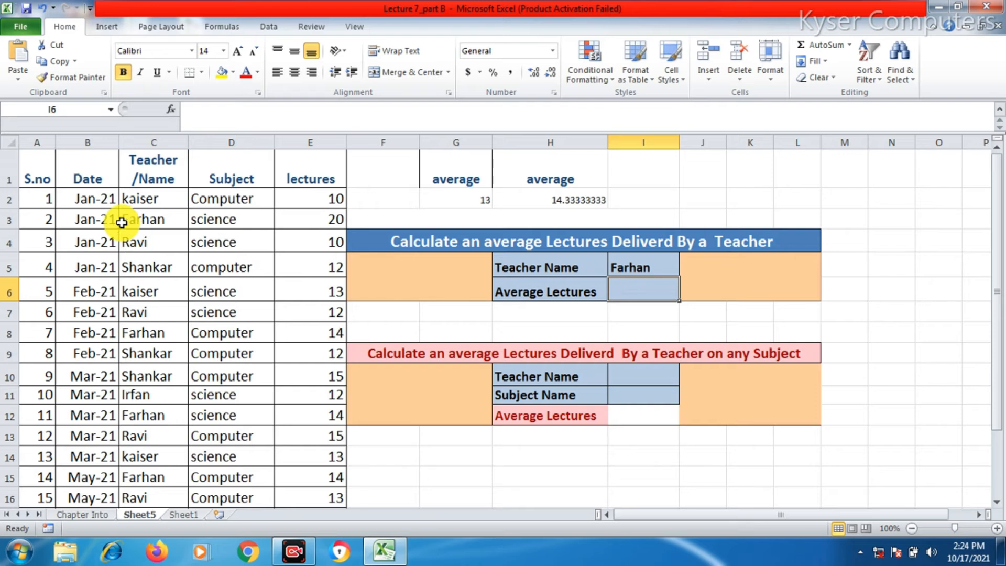
click(101, 199)
scroll(107, 261, down, 5)
click(104, 262)
scroll(341, 277, up, 5)
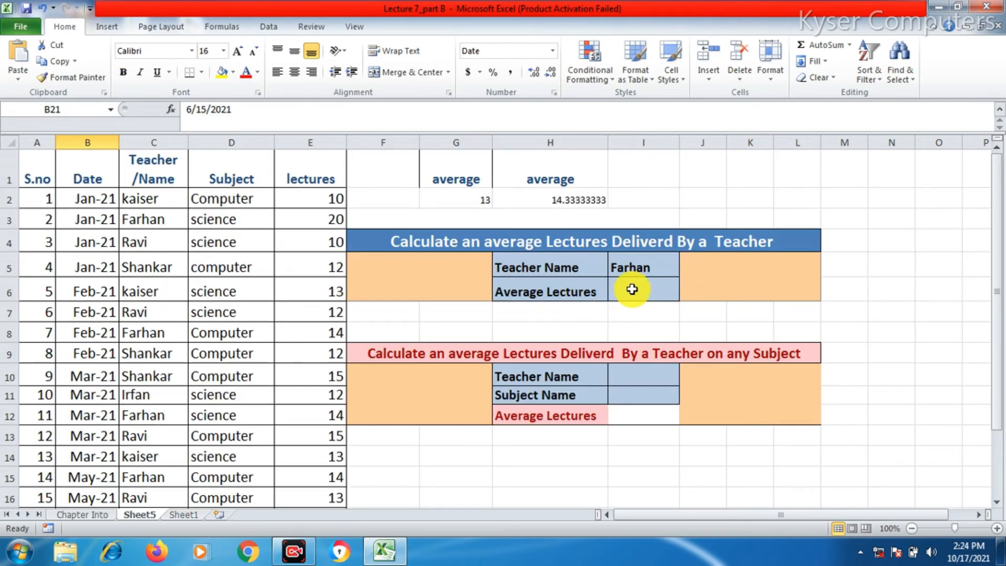
Step: Begin an AVERAGEIF formula in cell I6 with the teacher names in C2:C21 as the criteria range
click(631, 288)
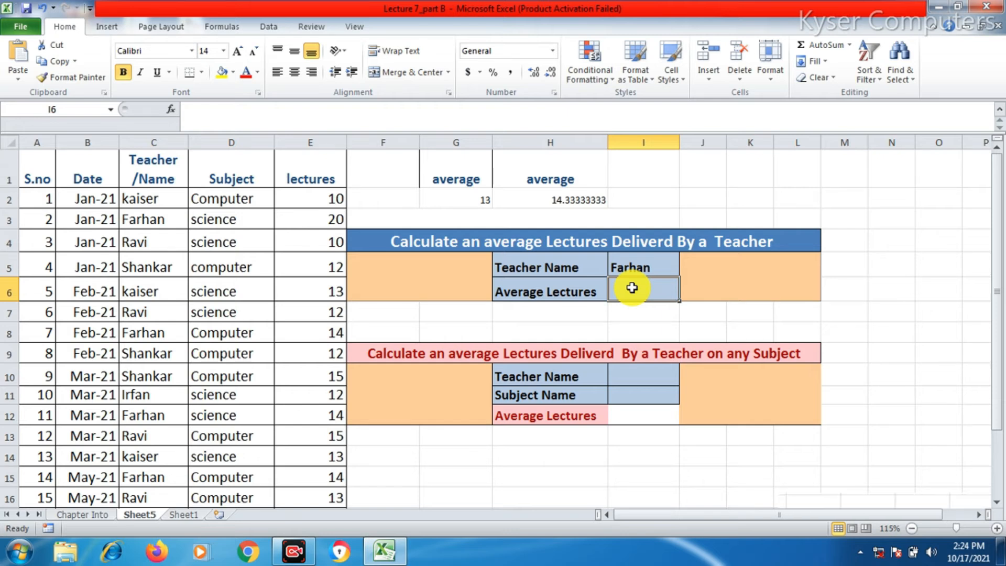
scroll(634, 287, up, 2)
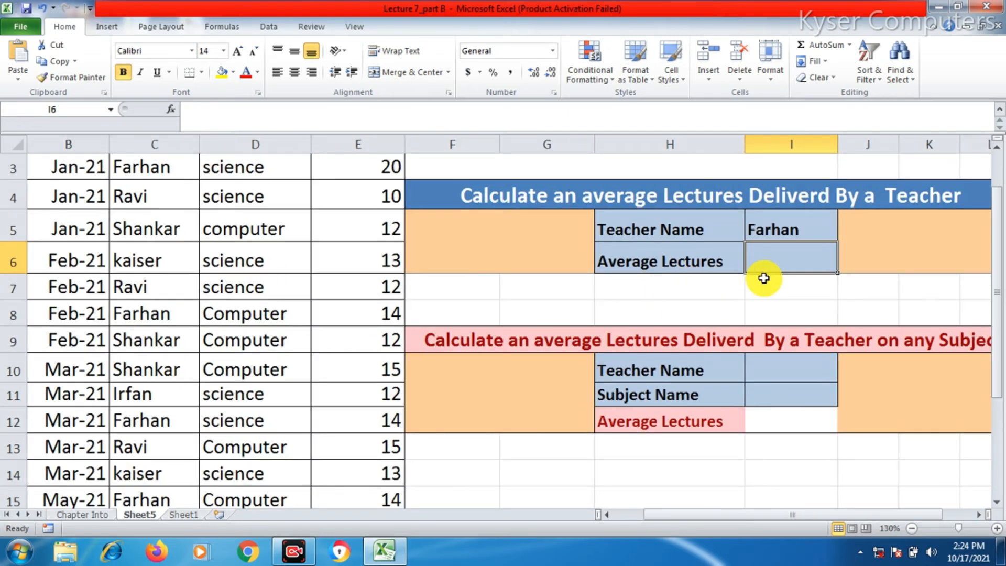
text(=average)
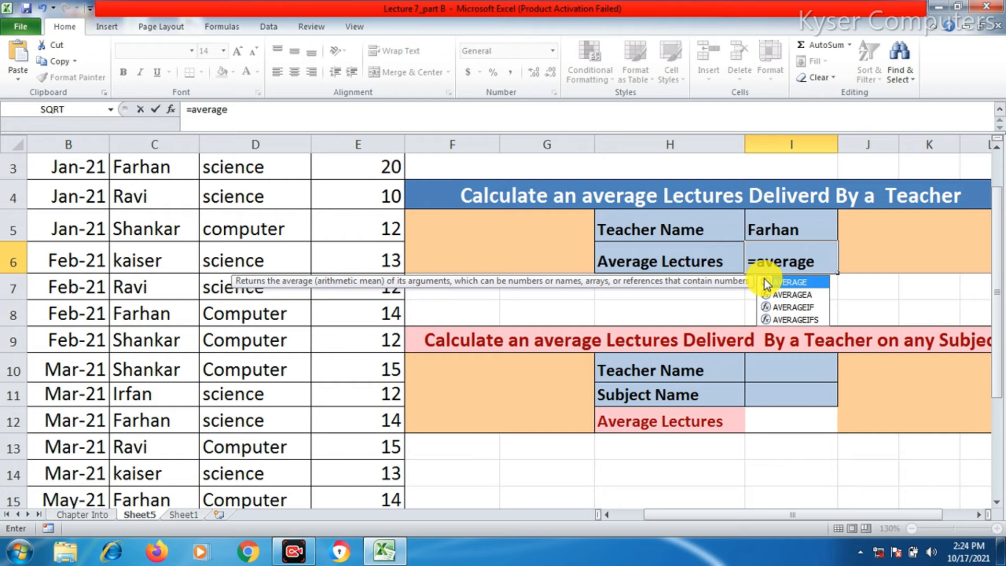
text(if)
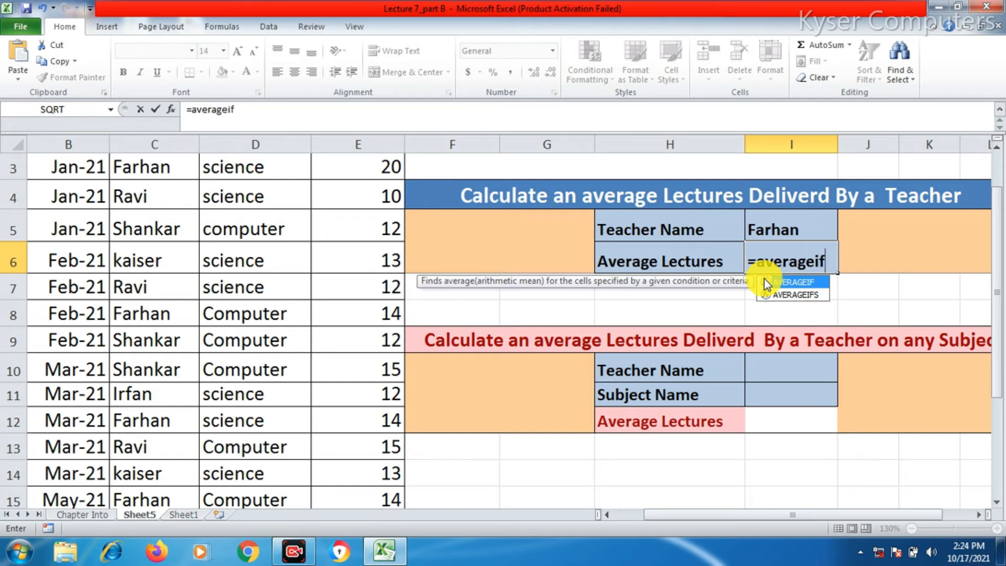
text(()
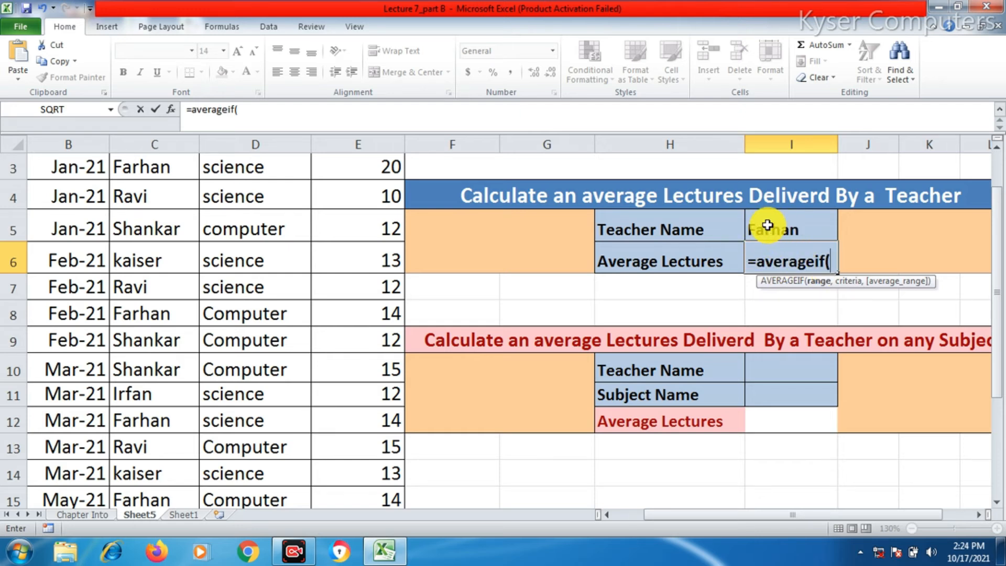
scroll(135, 233, up, 1)
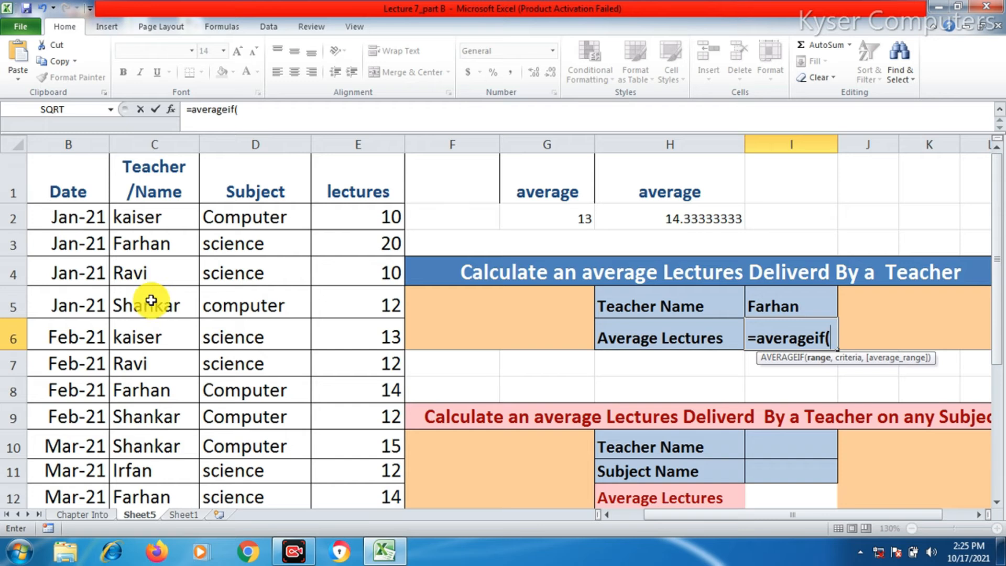
drag(140, 219, 162, 451)
scroll(198, 424, up, 3)
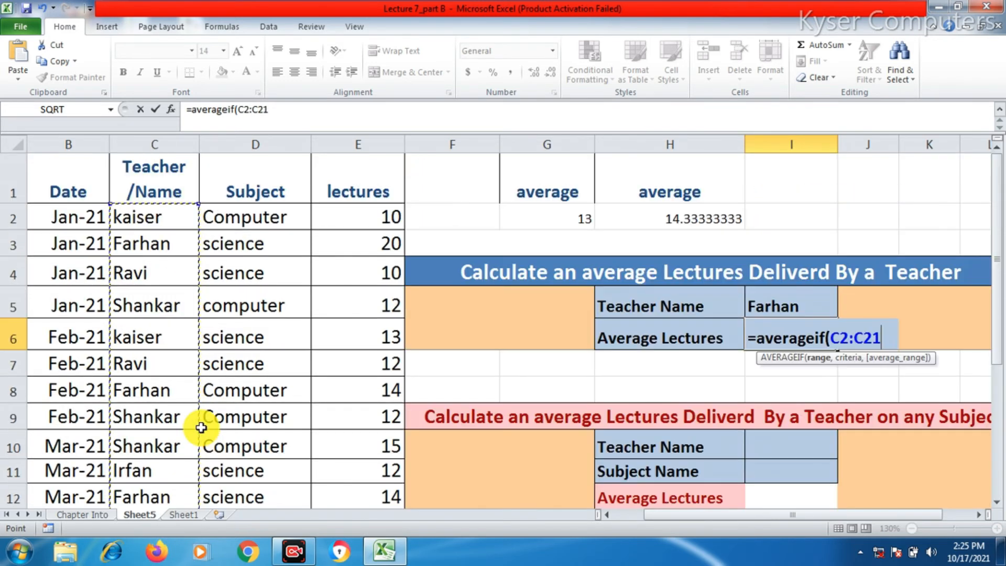
text(,)
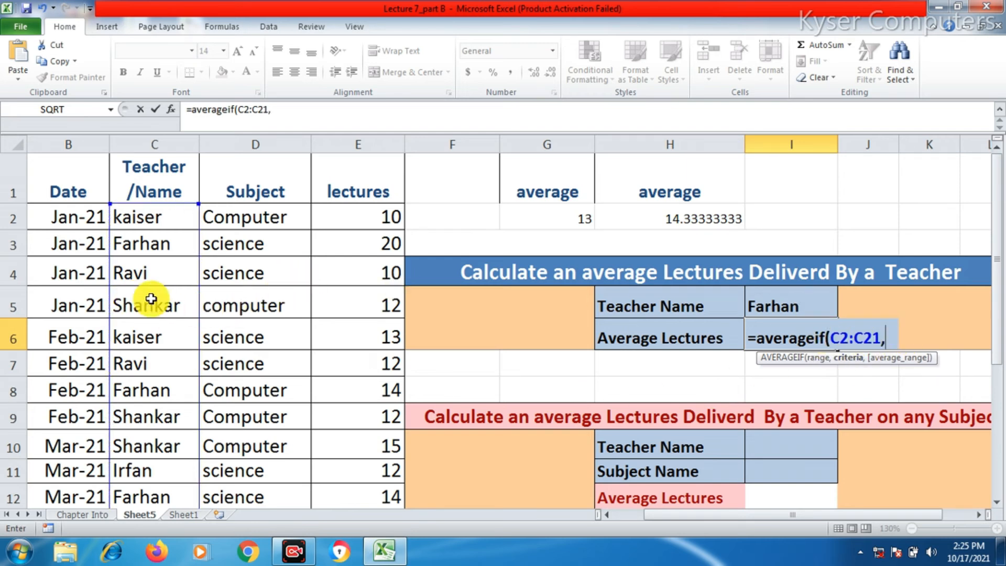
Step: Set the criteria to the teacher name cell I5 and the average range to E2:E21, and complete the AVERAGEIF formula
click(788, 296)
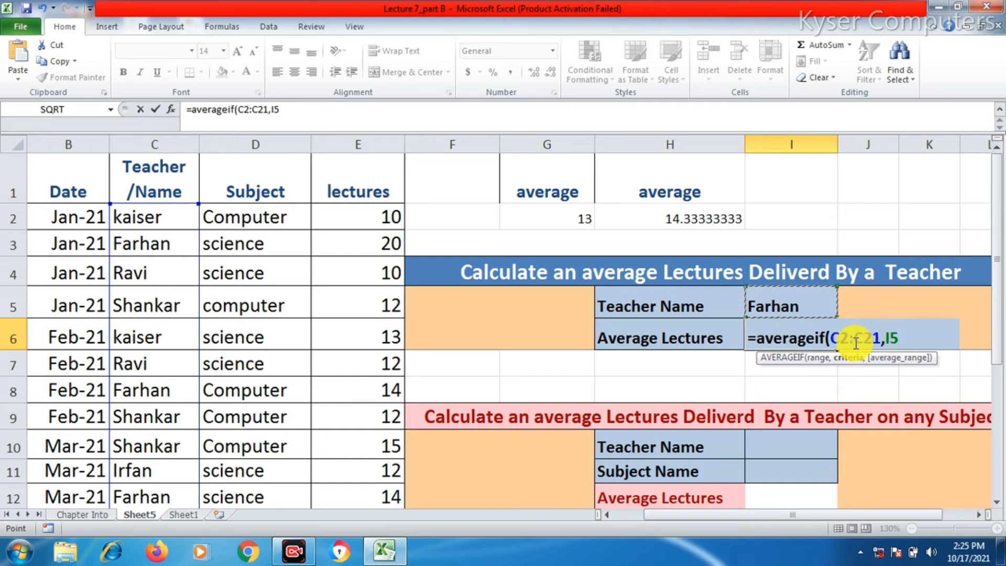
text(,)
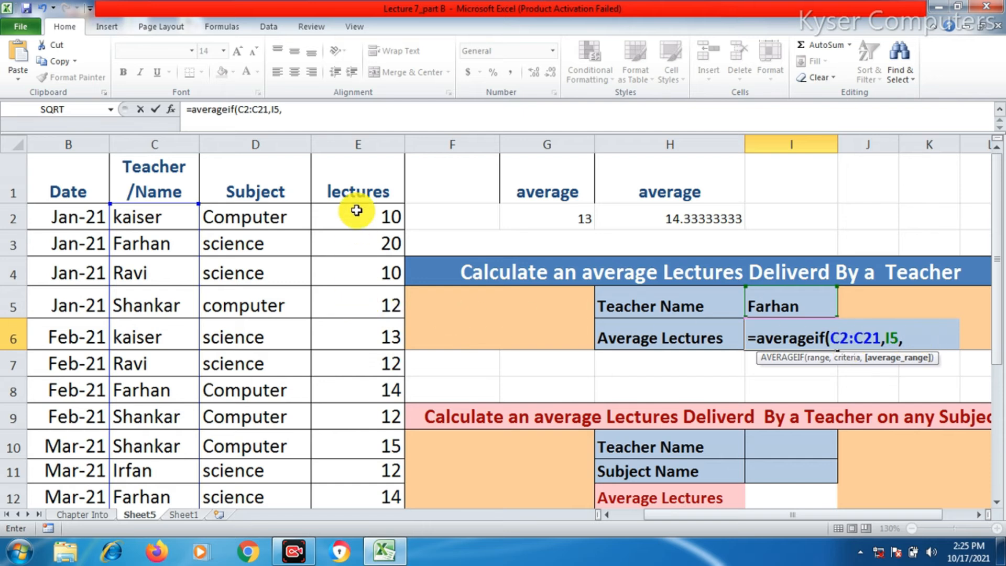
drag(359, 217, 371, 463)
scroll(725, 445, up, 3)
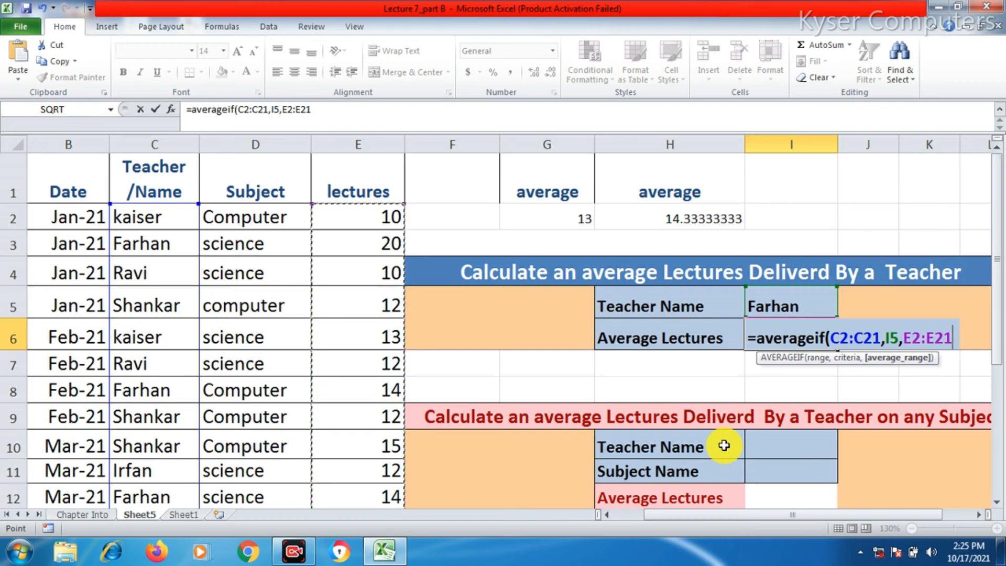
text())
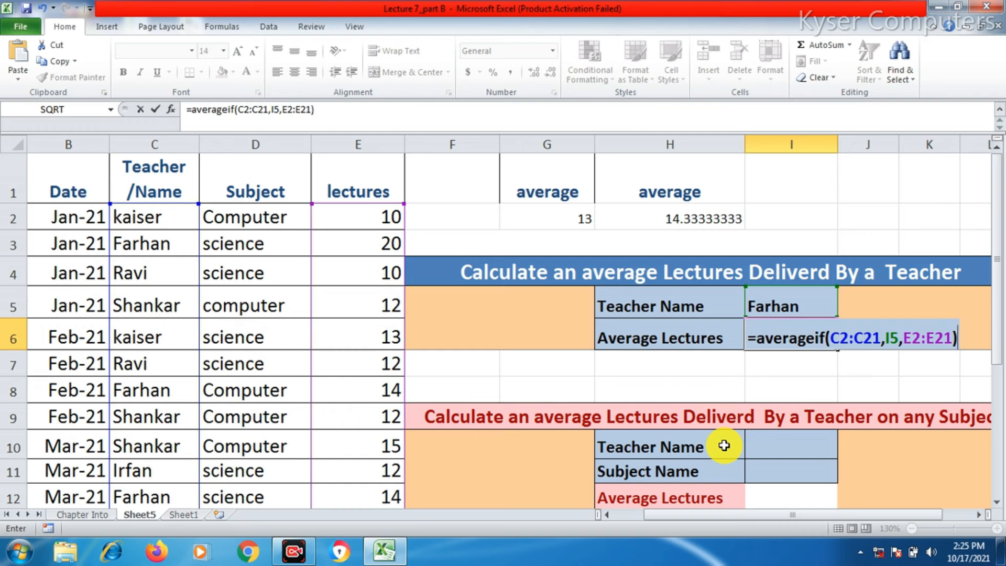
key(Return)
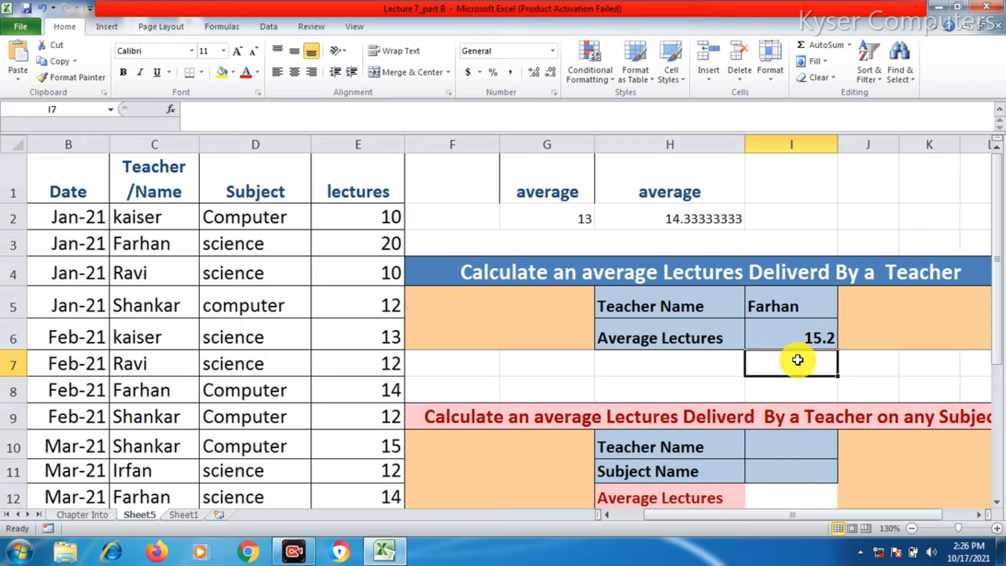
Step: Test the AVERAGEIF formula by replacing the name in I5 with the teacher listed in C4
click(793, 310)
text(ravi)
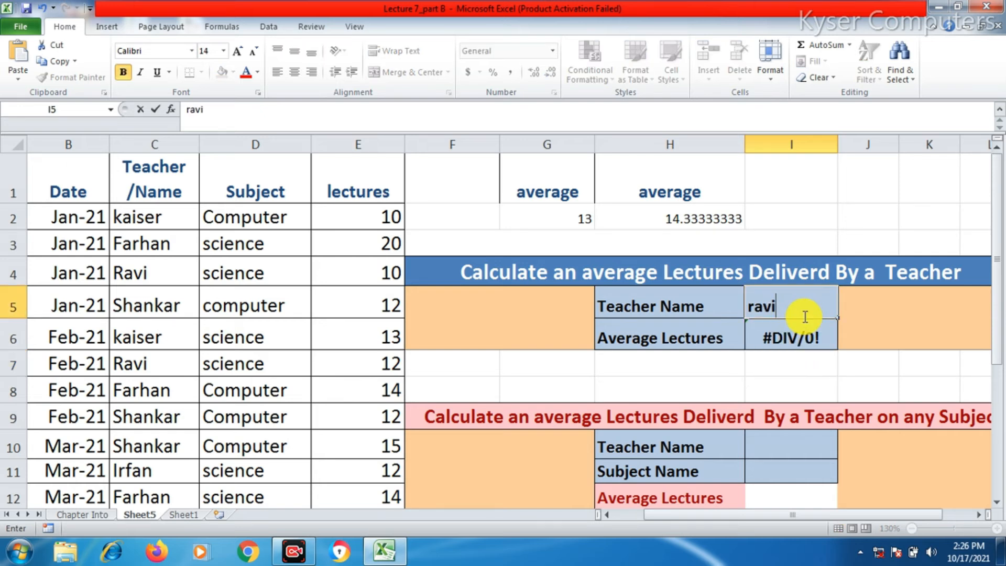
key(Return)
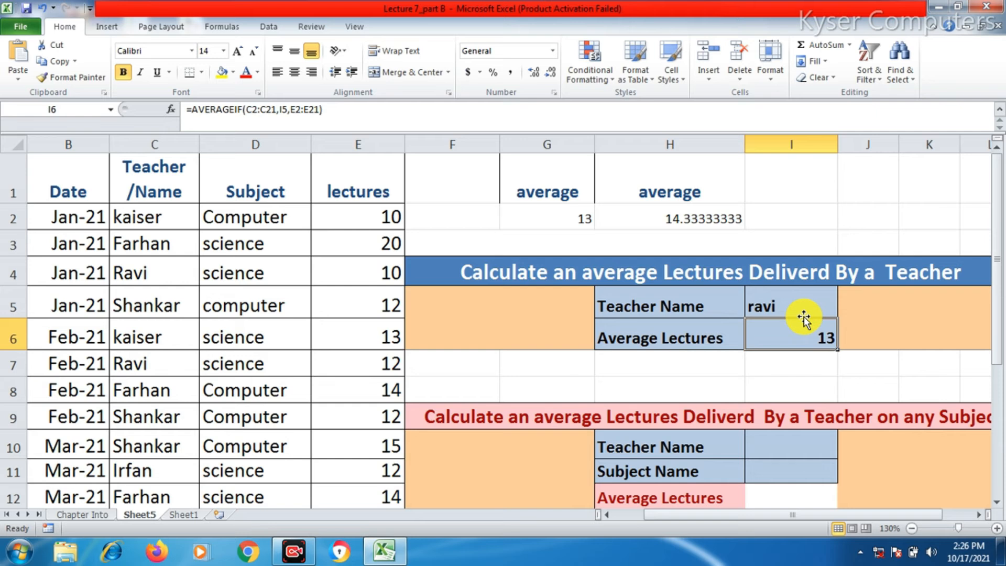
click(806, 314)
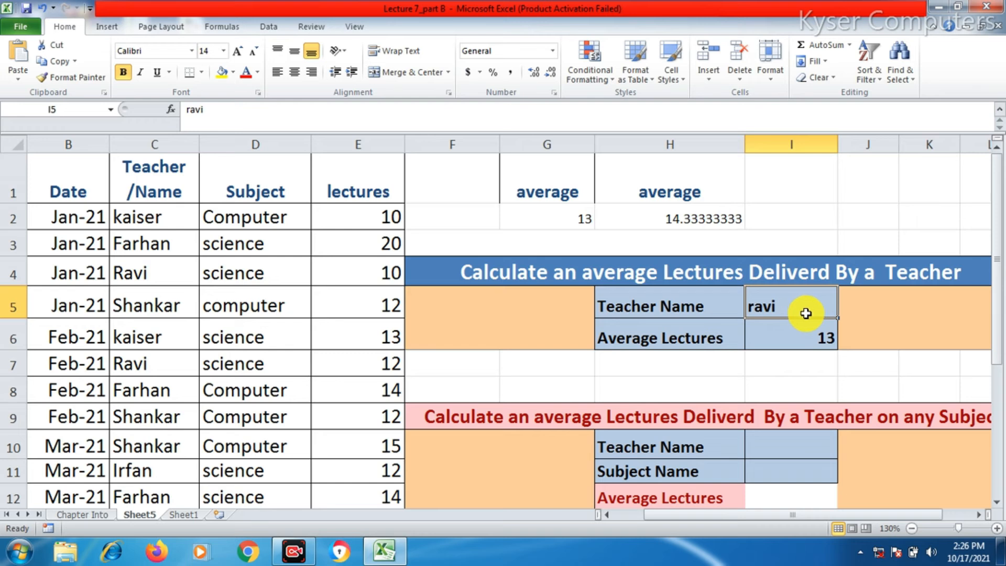
click(786, 273)
click(785, 313)
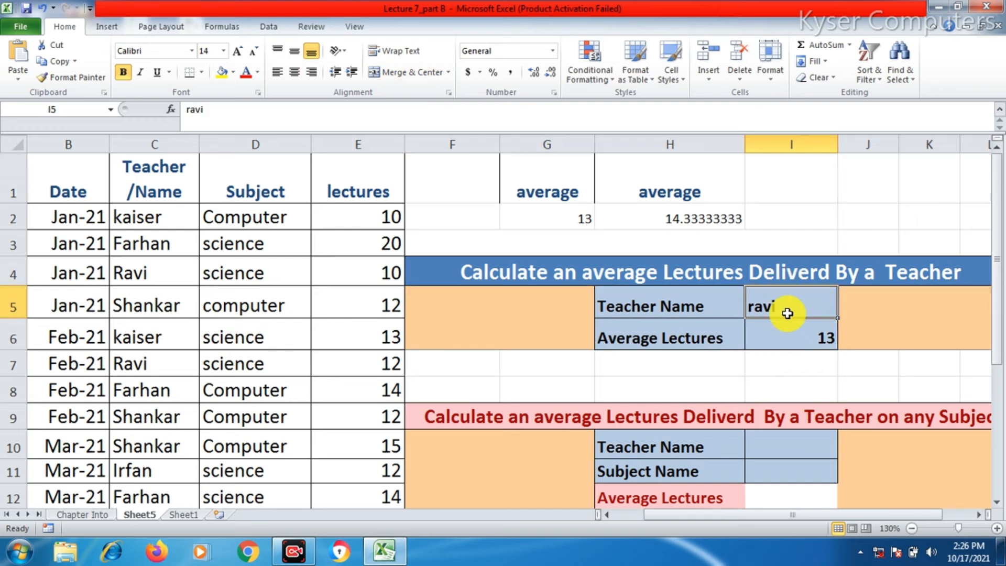
text(r)
key(Return)
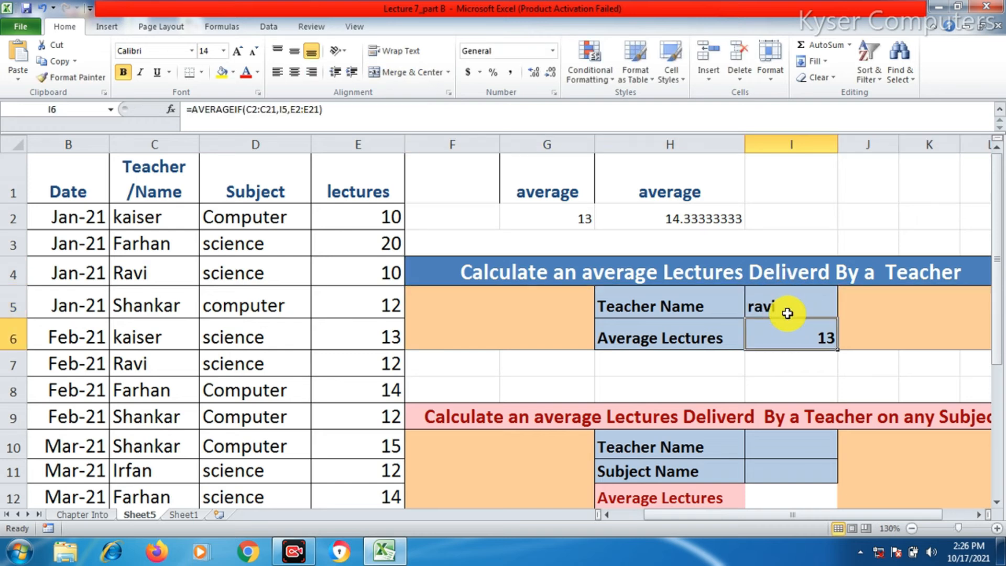
Step: Change the teacher name in I5 back to the teacher listed in C3
click(792, 308)
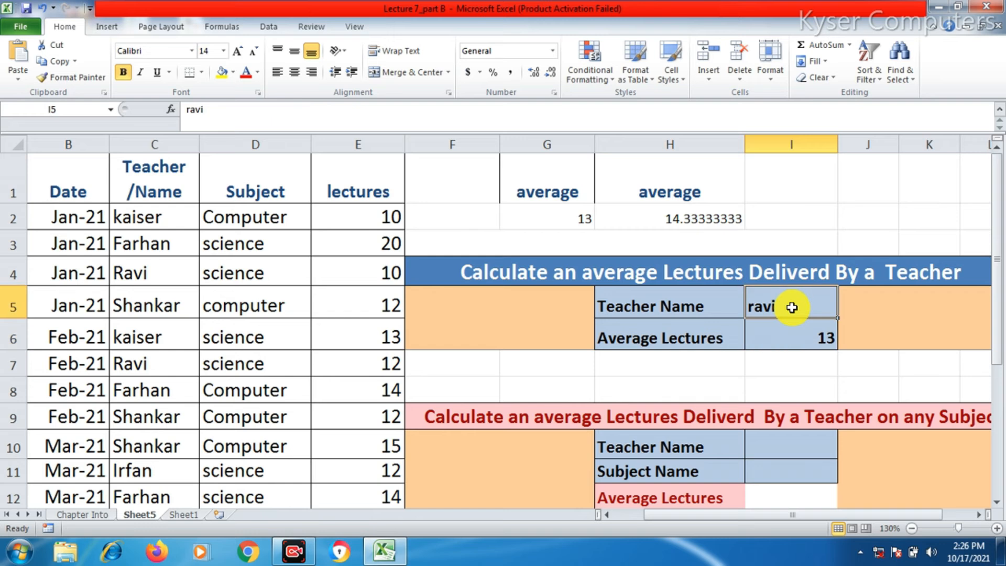
text(farhan)
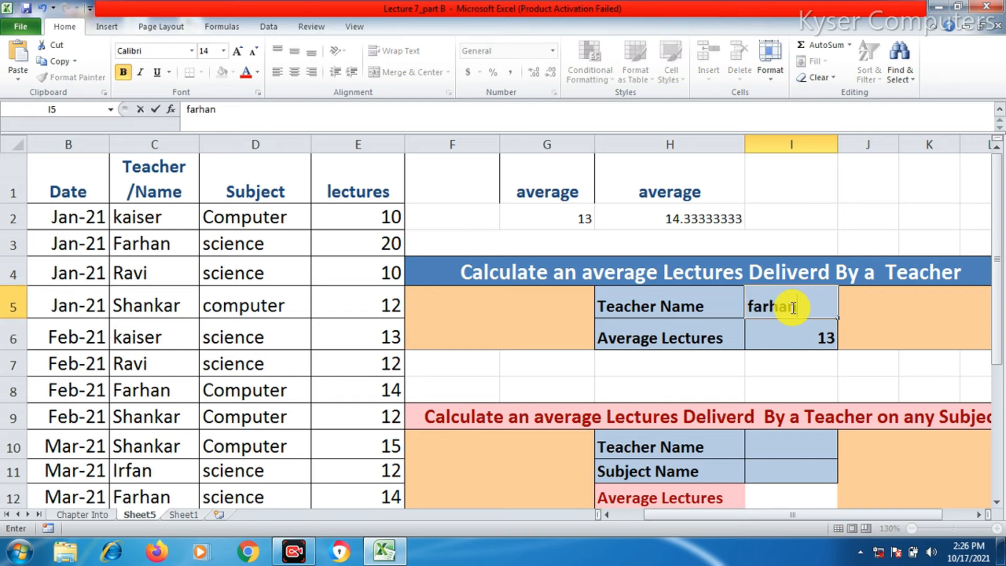
key(Return)
Step: Test the AVERAGEIF formula by replacing the teacher name in I5 with the teacher listed in C5
click(792, 307)
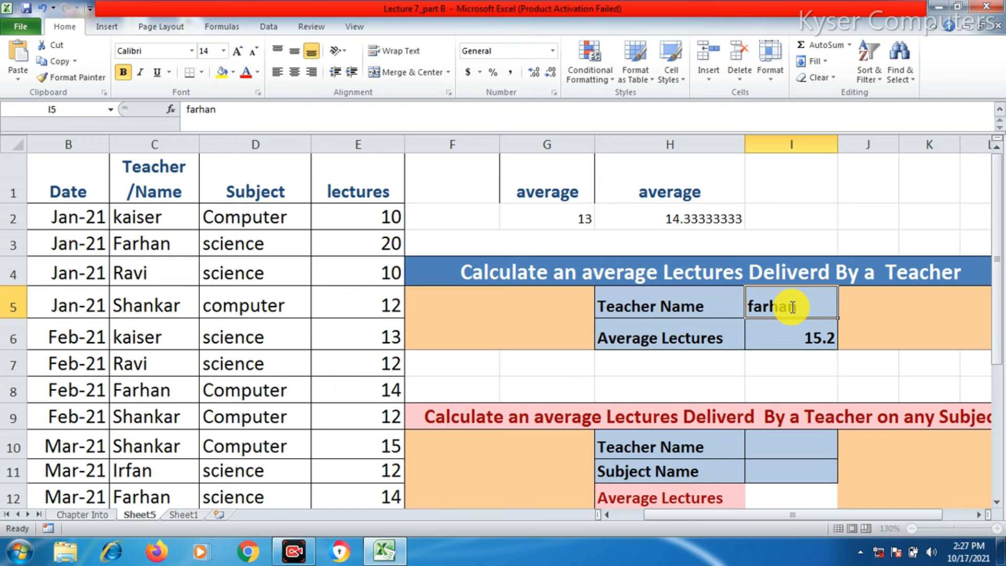
text(Sha)
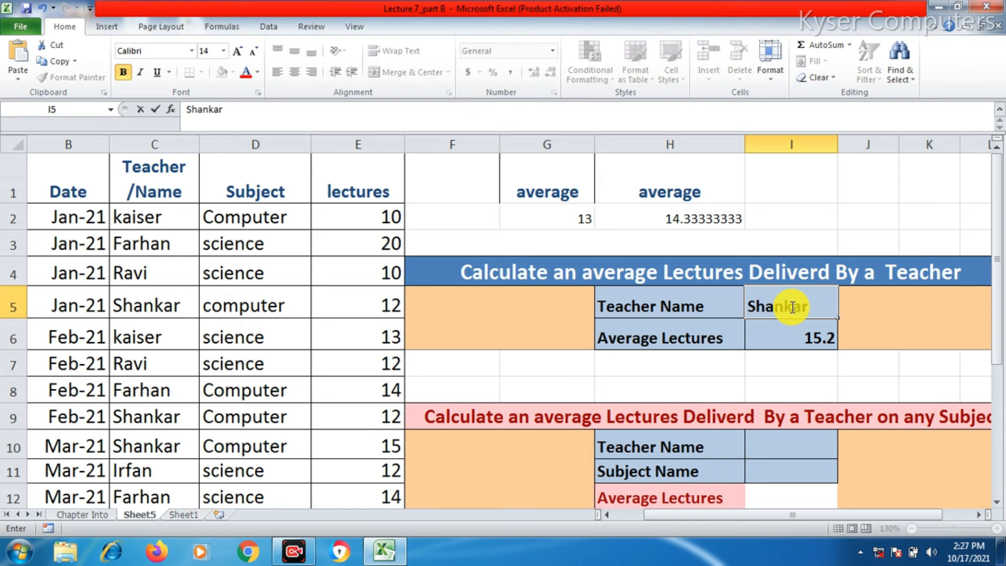
key(Return)
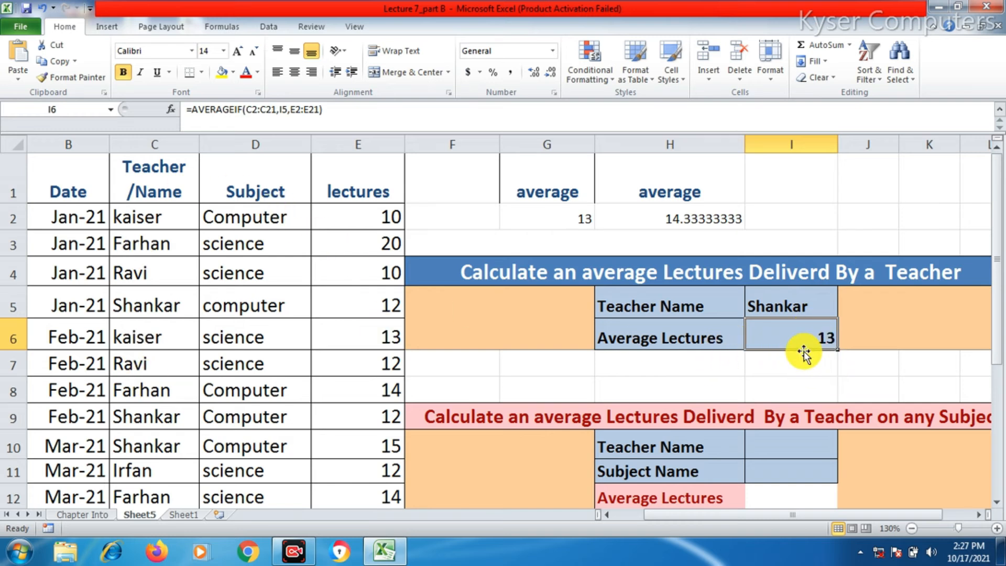
click(798, 304)
click(798, 333)
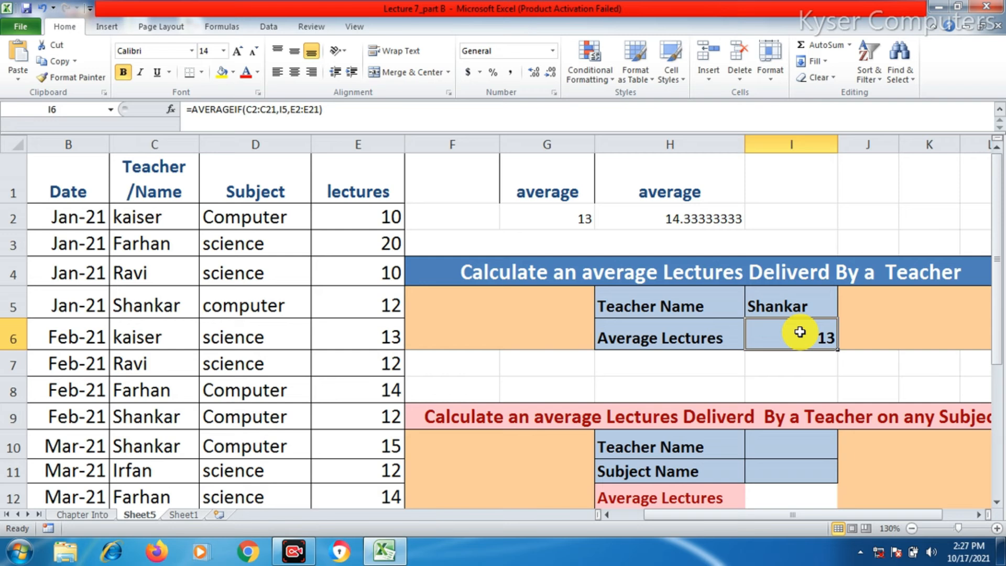
Step: Fill the second lookup block with the teacher listed in C5 as the name in I10 and computer as the subject in I11
scroll(247, 252, down, 2)
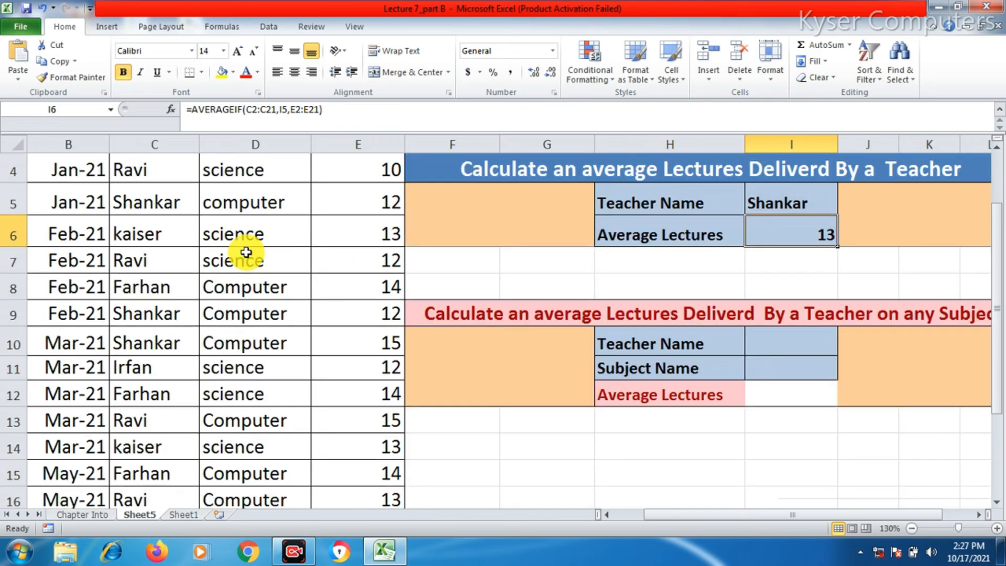
scroll(247, 251, up, 1)
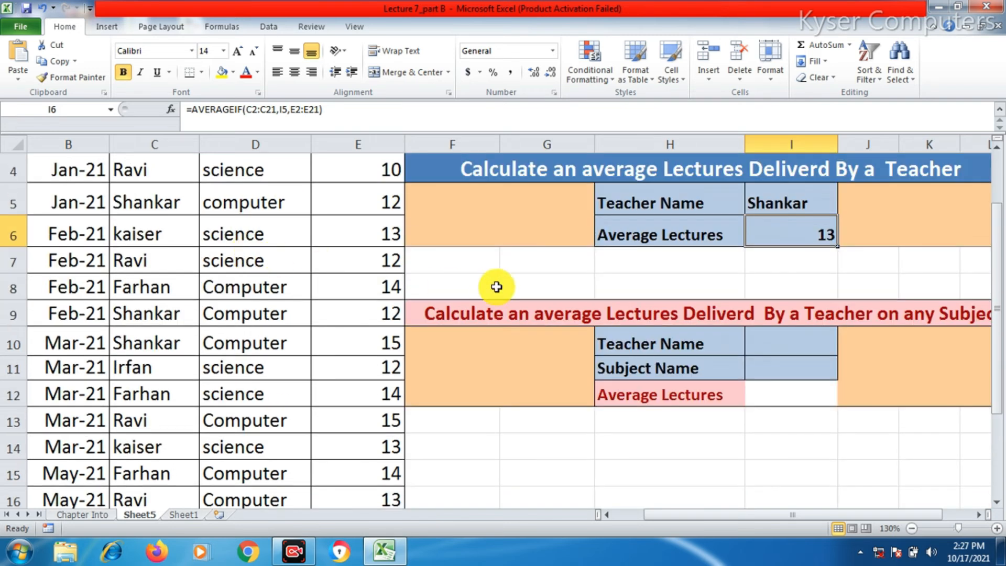
click(791, 338)
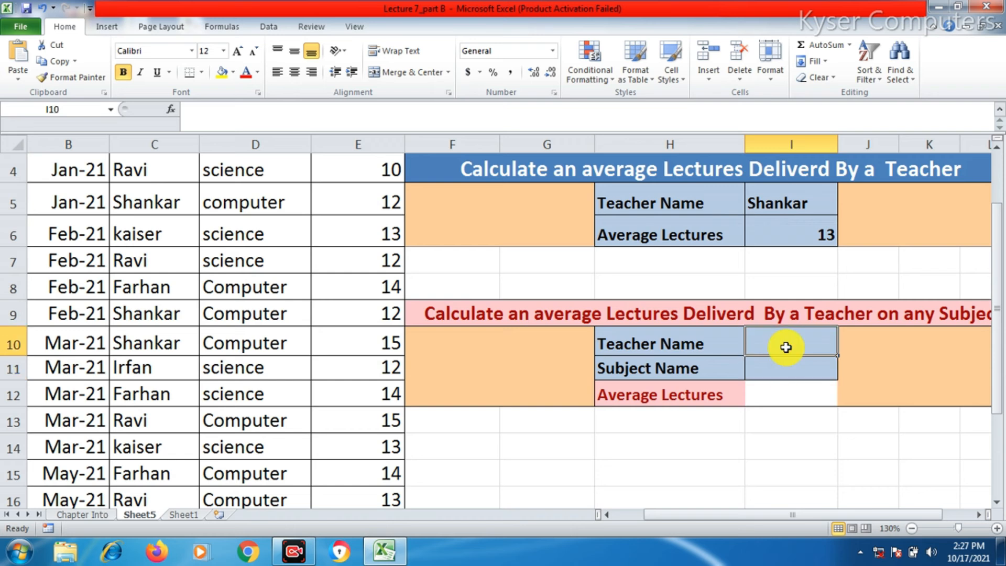
click(786, 373)
click(764, 333)
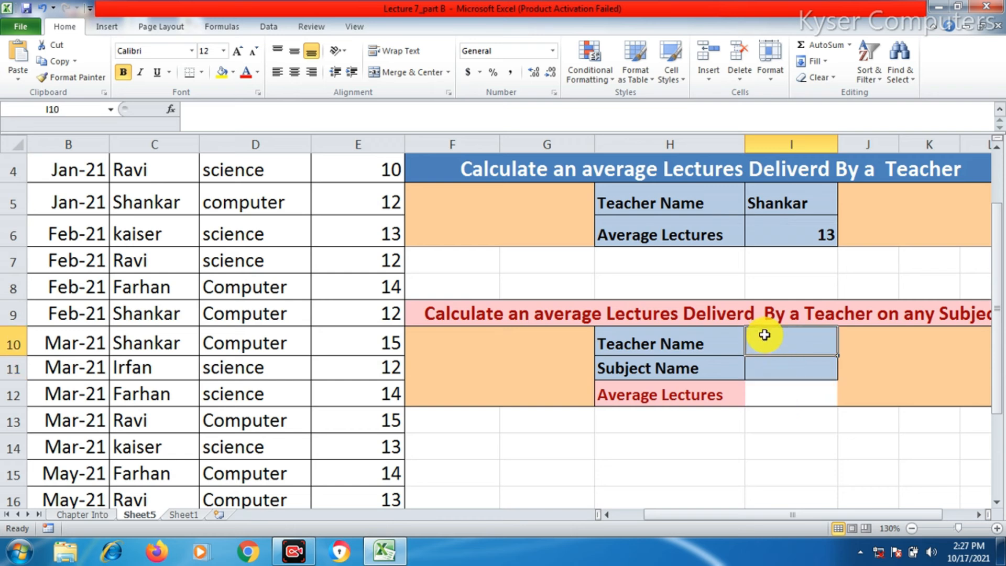
text(Shankar)
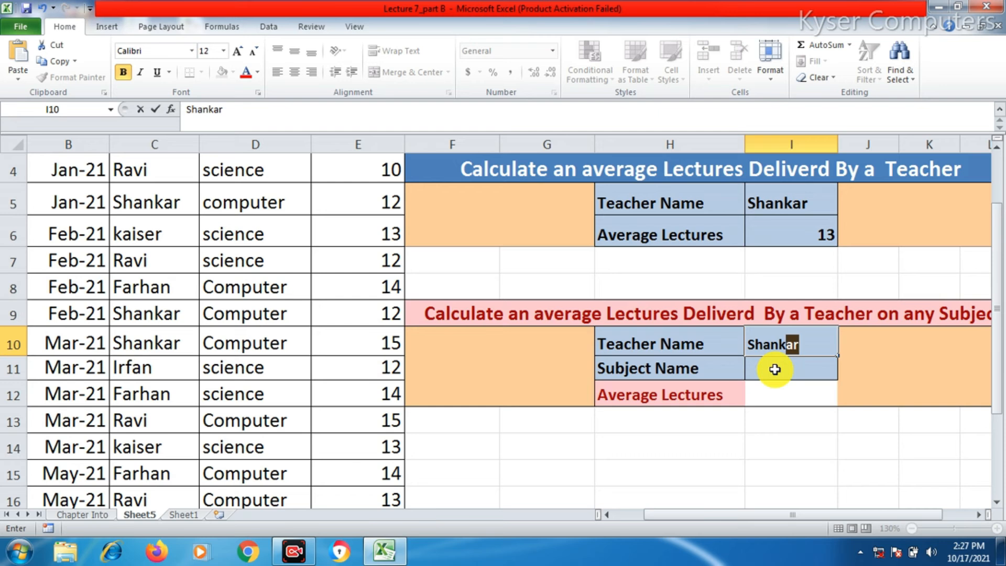
click(776, 368)
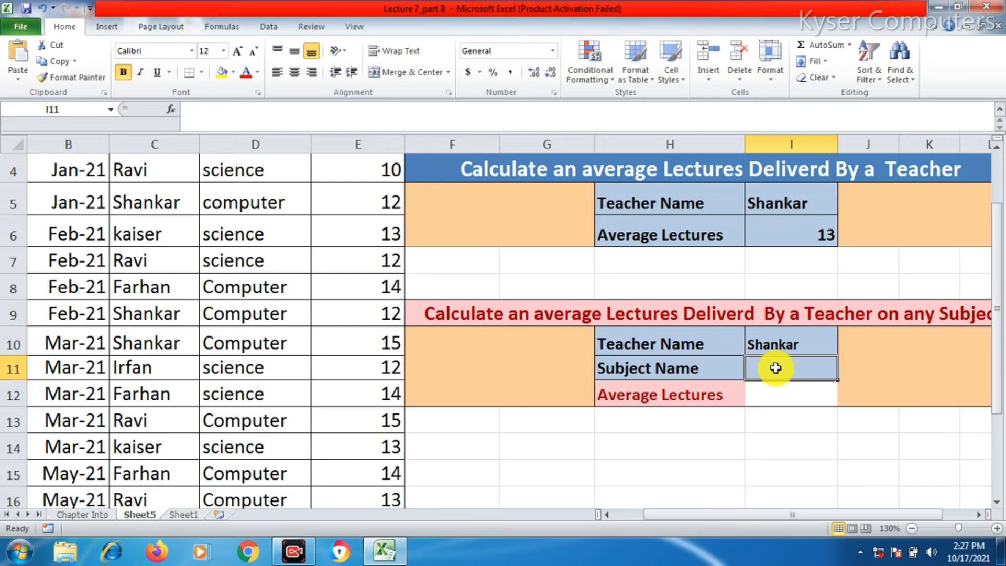
text(computer)
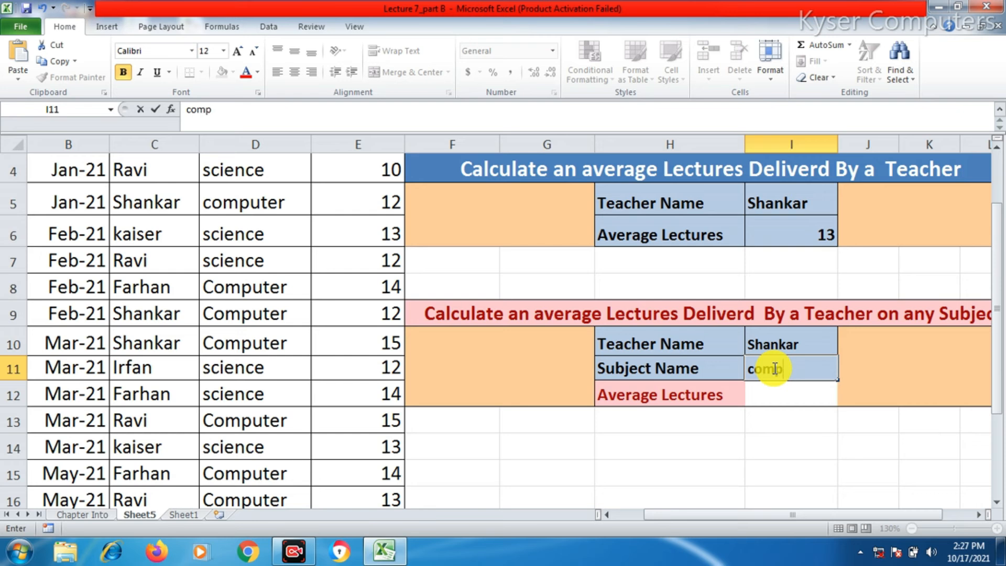
Step: Begin an AVERAGEIFS formula in cell I12 with the lectures in E2:E21 as the average range
click(773, 394)
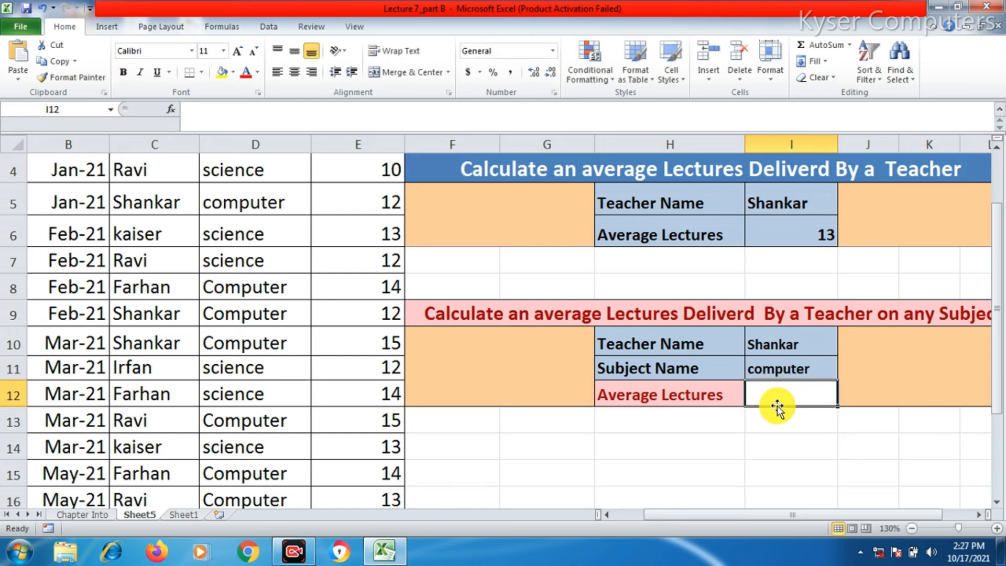
text(=average)
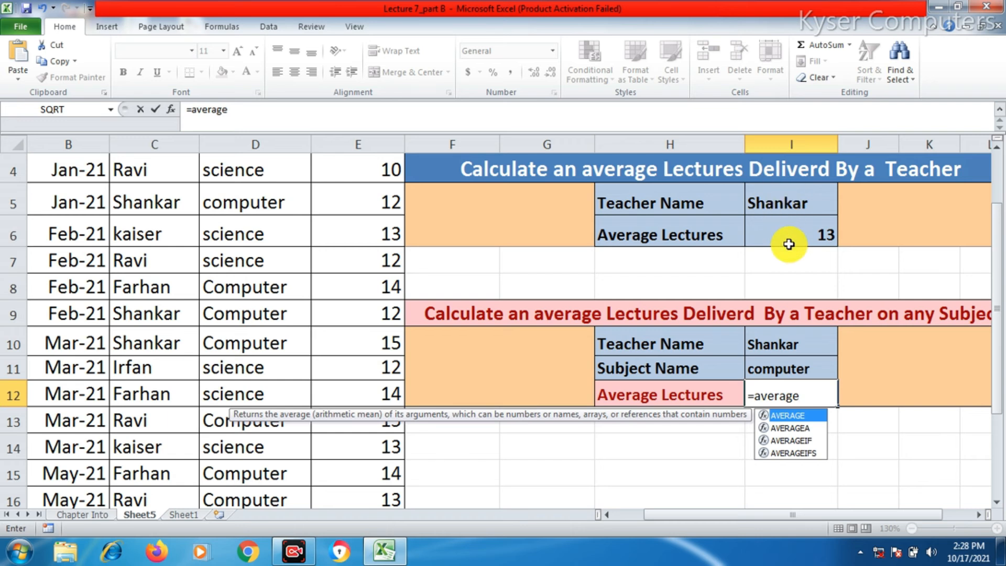
scroll(789, 243, up, 1)
scroll(792, 278, down, 1)
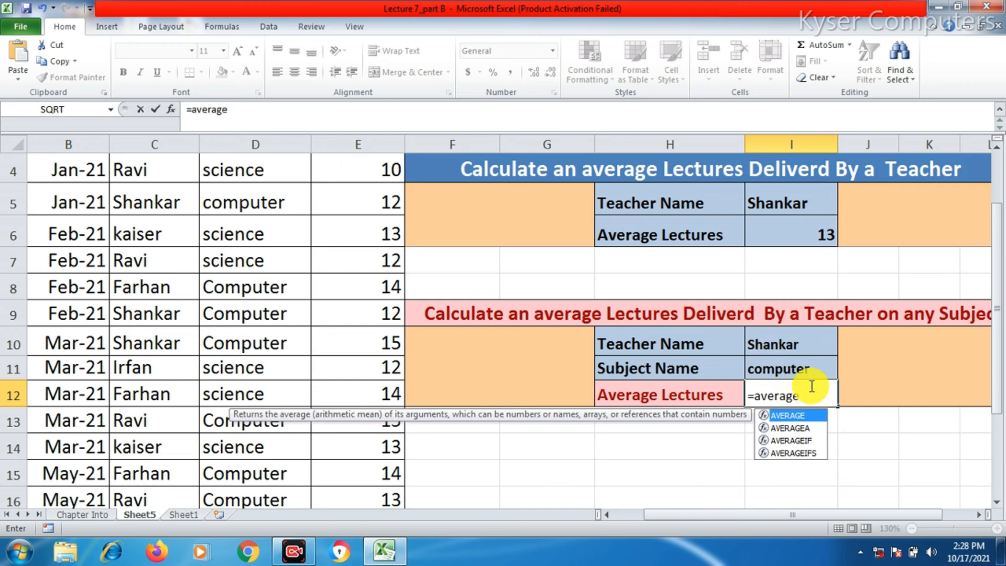
text(ifs)
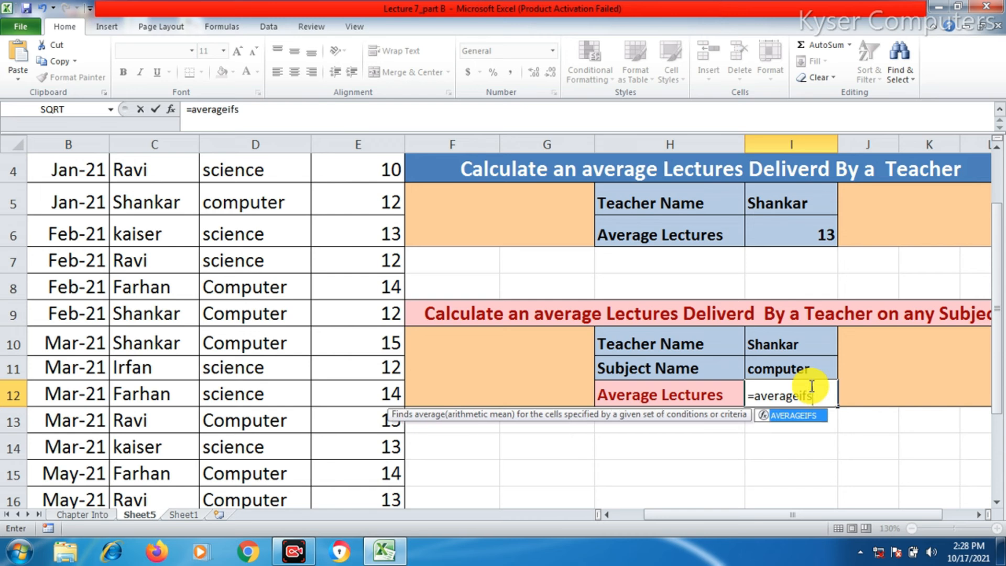
text(()
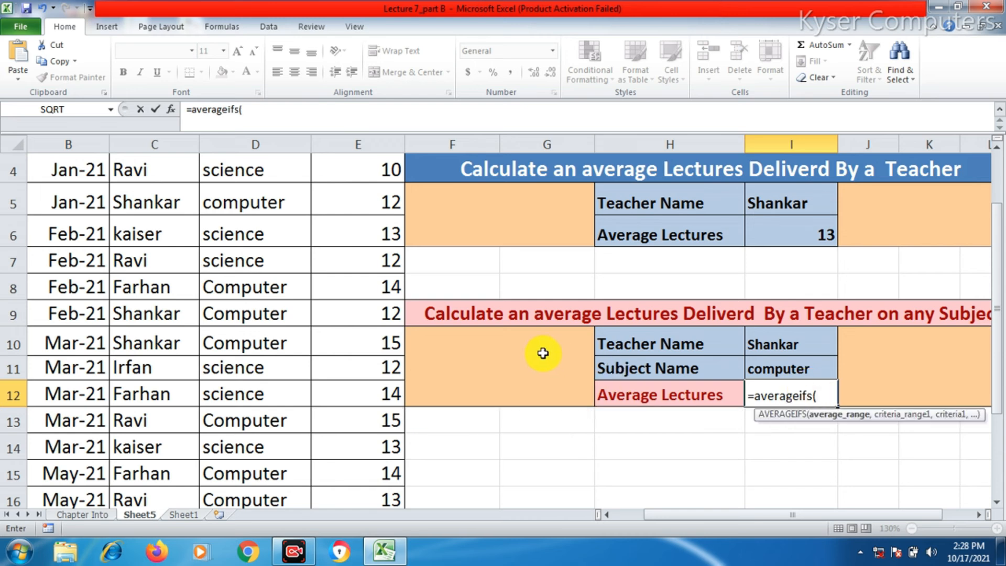
scroll(315, 336, up, 1)
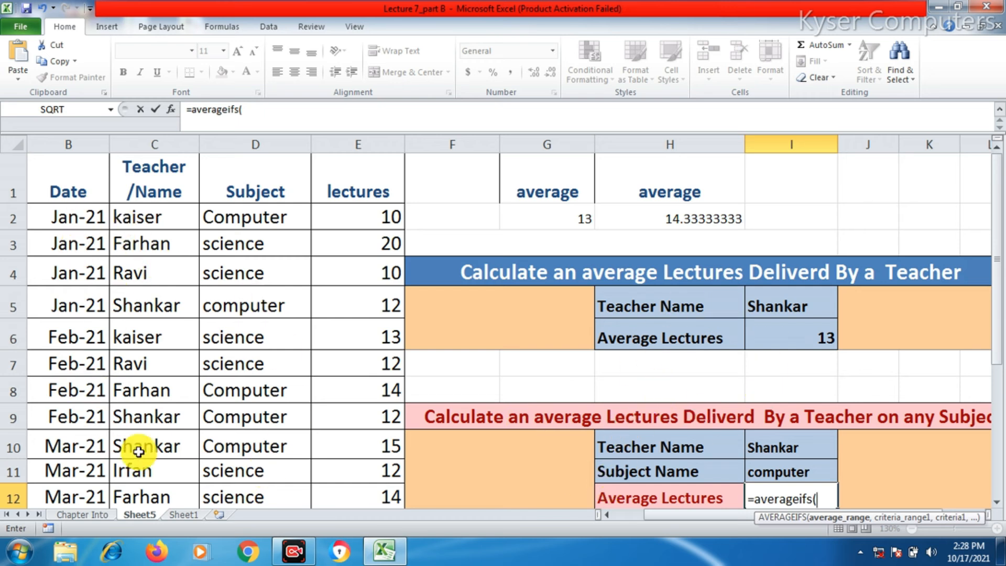
scroll(334, 406, down, 1)
scroll(332, 407, up, 1)
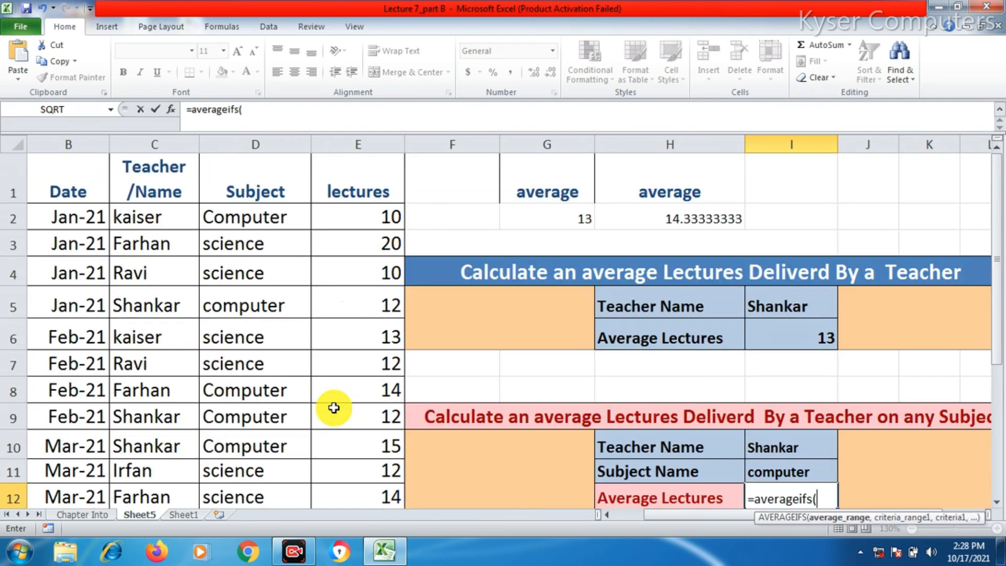
drag(359, 216, 367, 462)
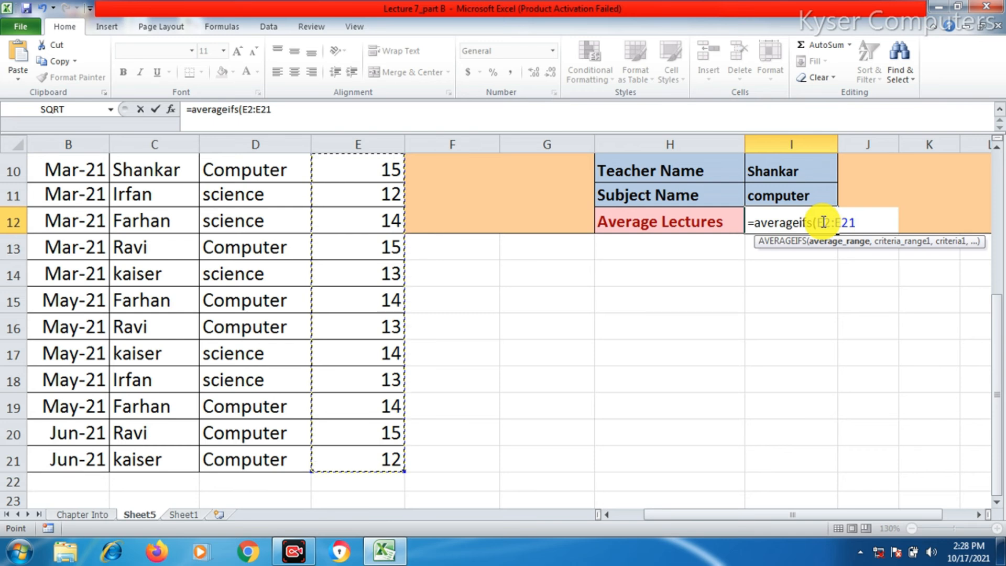
scroll(824, 222, up, 3)
scroll(823, 243, down, 2)
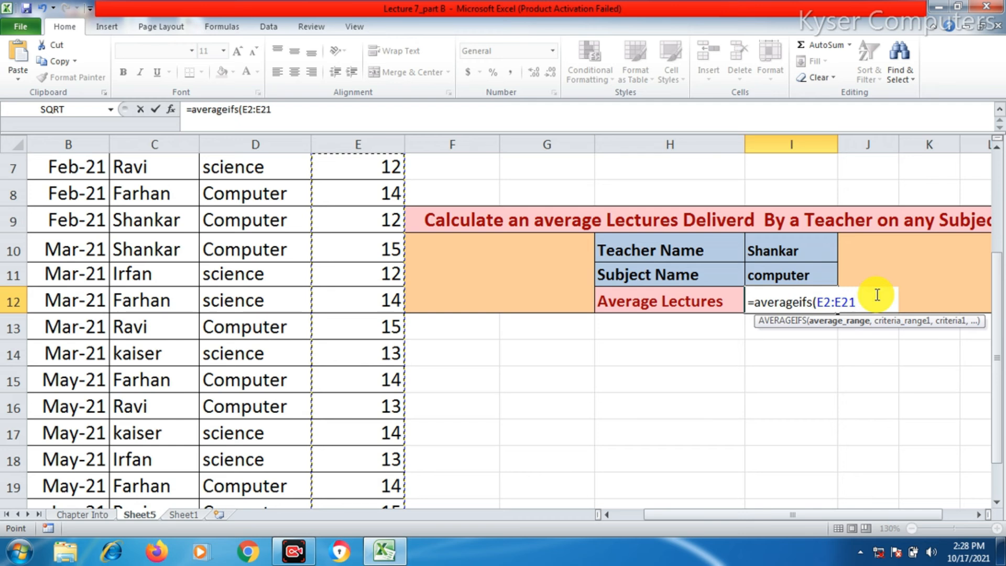
Step: Add the teacher names in C2:C21 as the first criteria range, with cell I10 as its criterion
text(,)
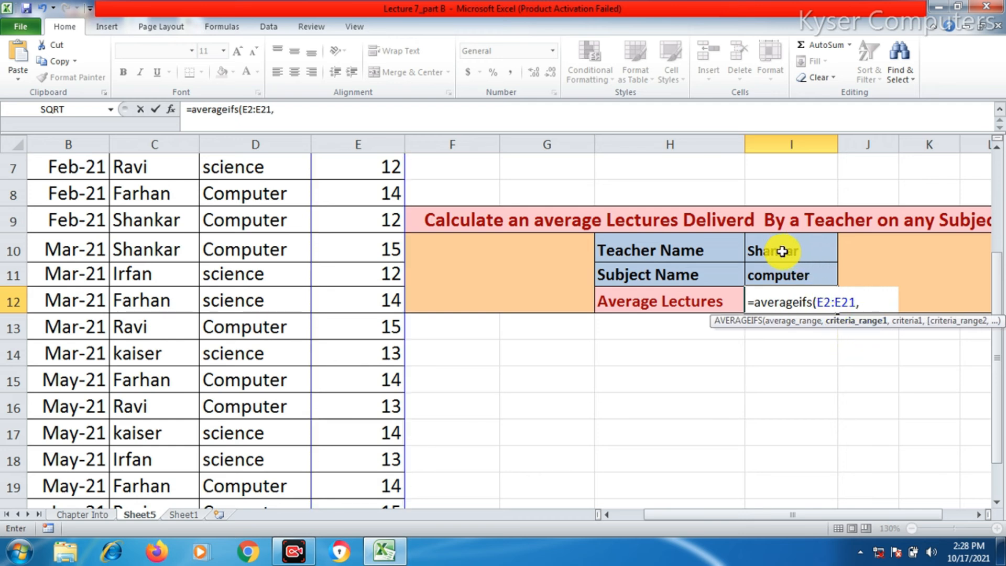
scroll(253, 299, up, 2)
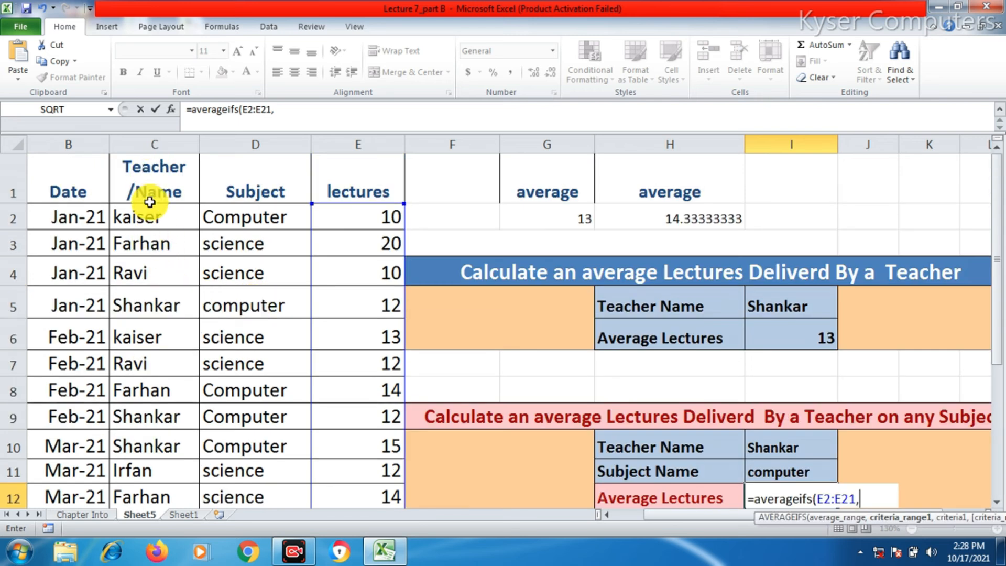
drag(150, 218, 173, 458)
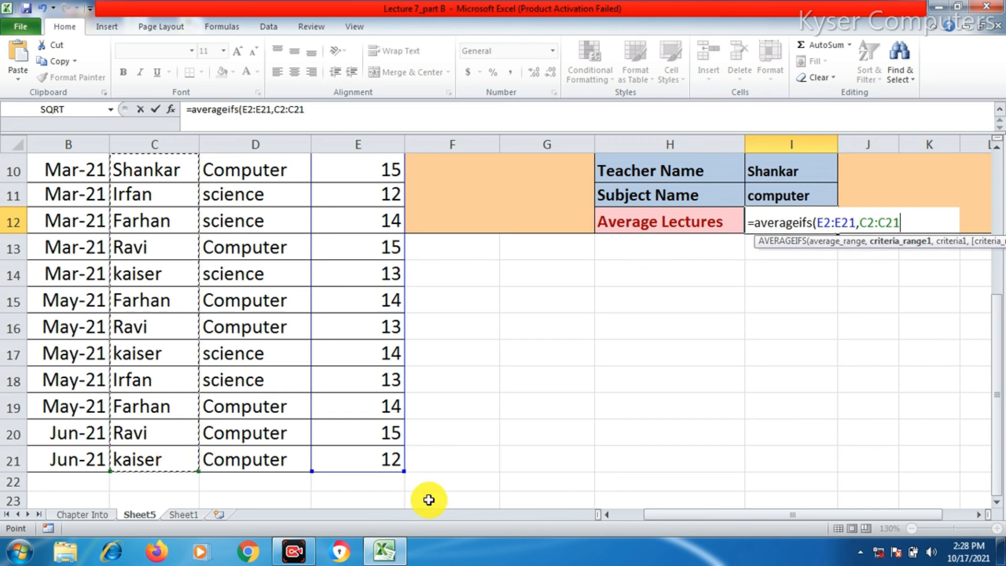
text(,)
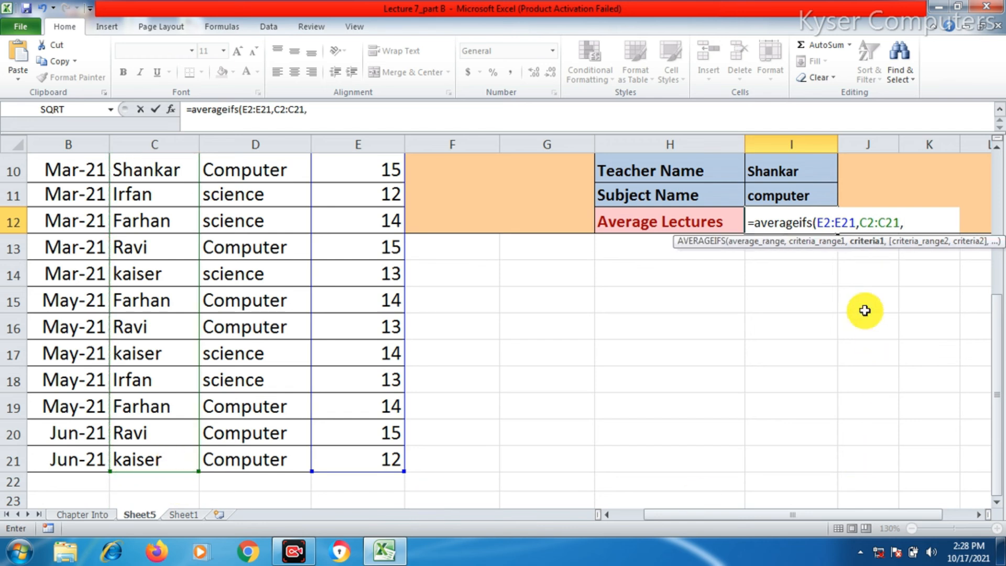
click(780, 174)
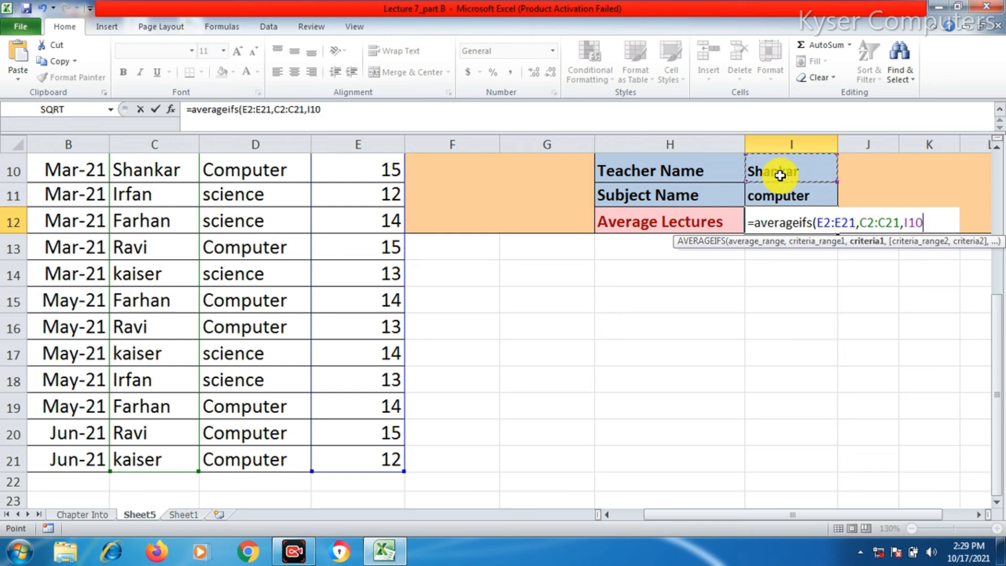
text(,)
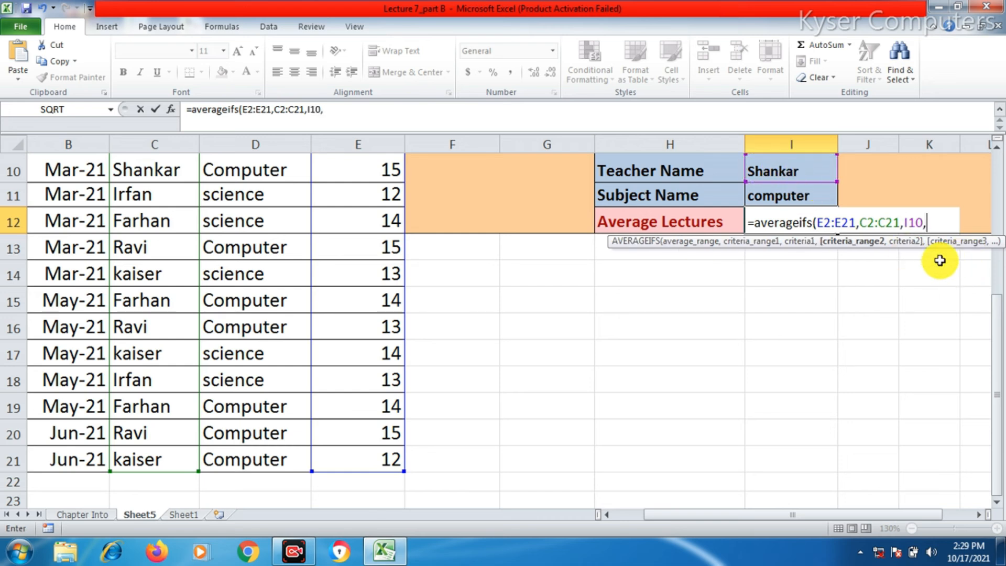
Step: Add the subjects in D2:D21 as the second criteria range, with cell I11 as its criterion, and close the AVERAGEIFS formula
scroll(935, 260, up, 2)
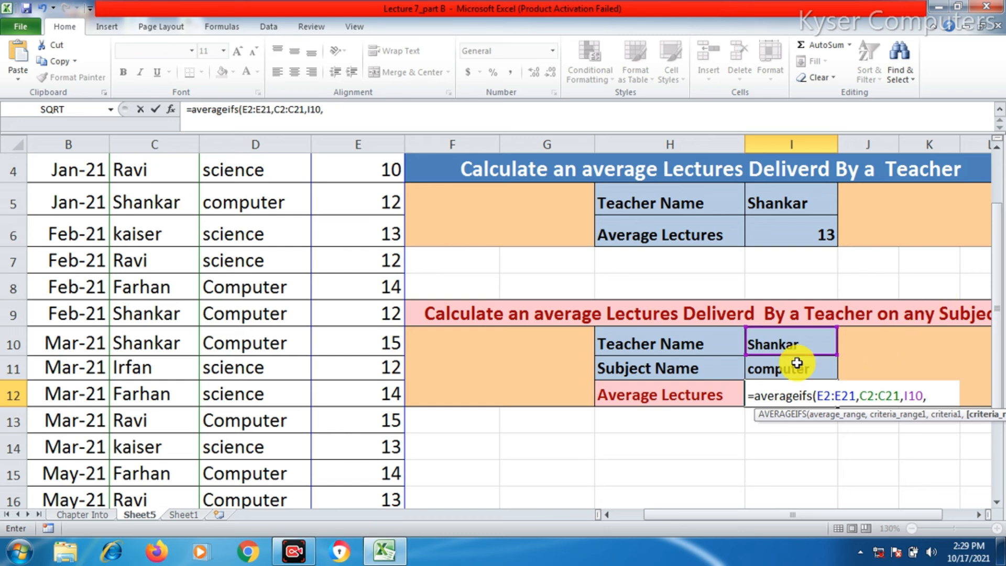
scroll(326, 325, up, 1)
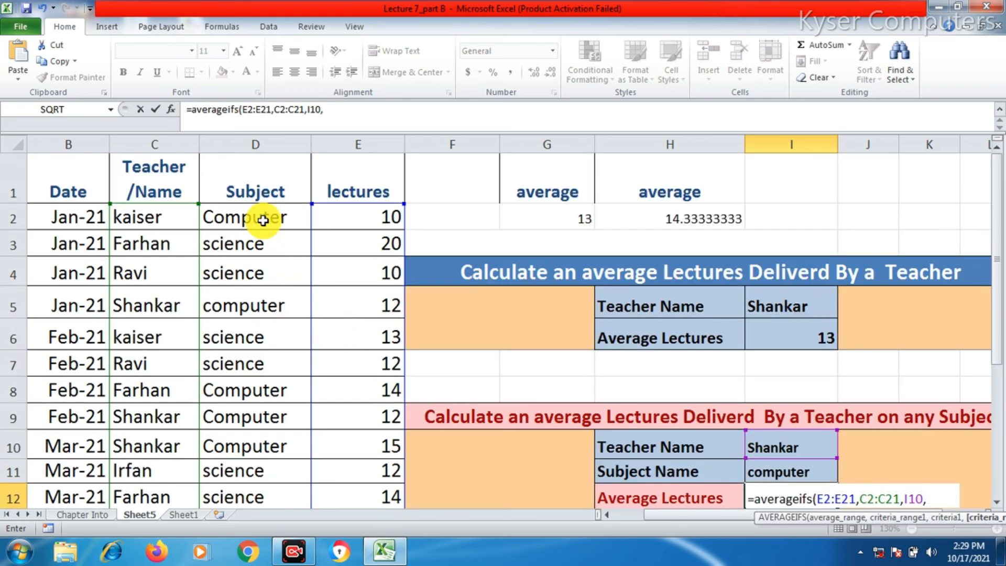
drag(259, 216, 258, 449)
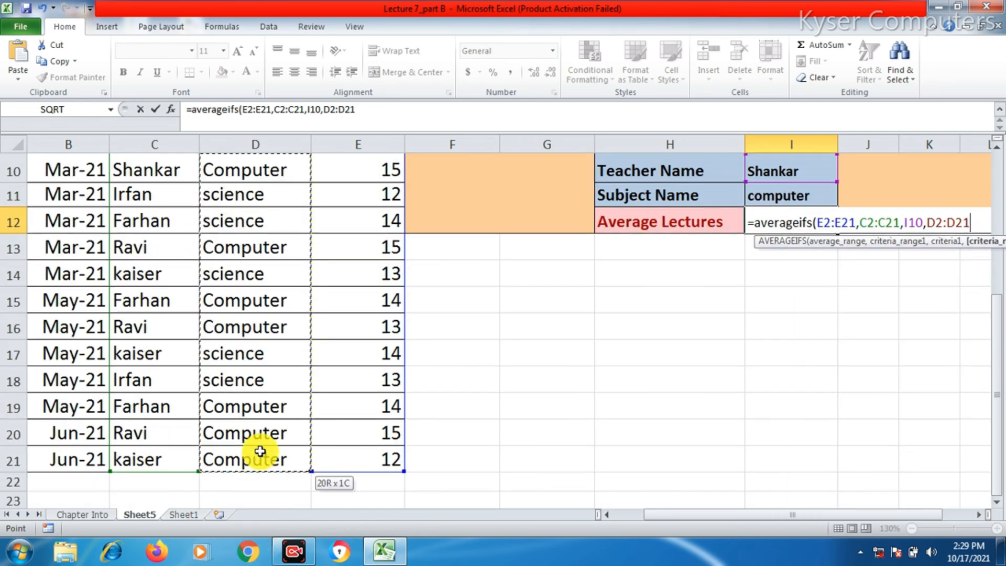
scroll(261, 451, up, 3)
scroll(261, 450, down, 1)
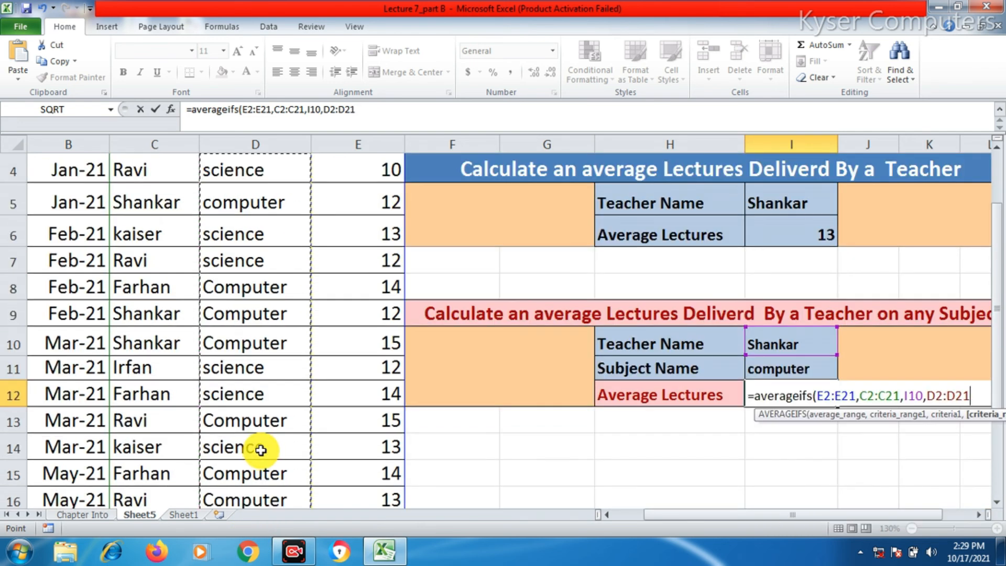
text(,)
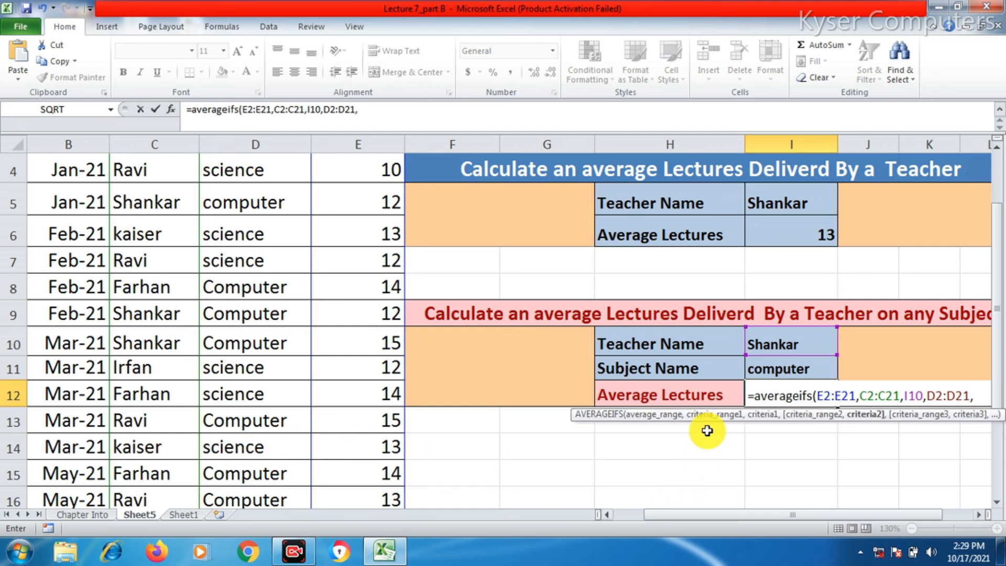
click(796, 370)
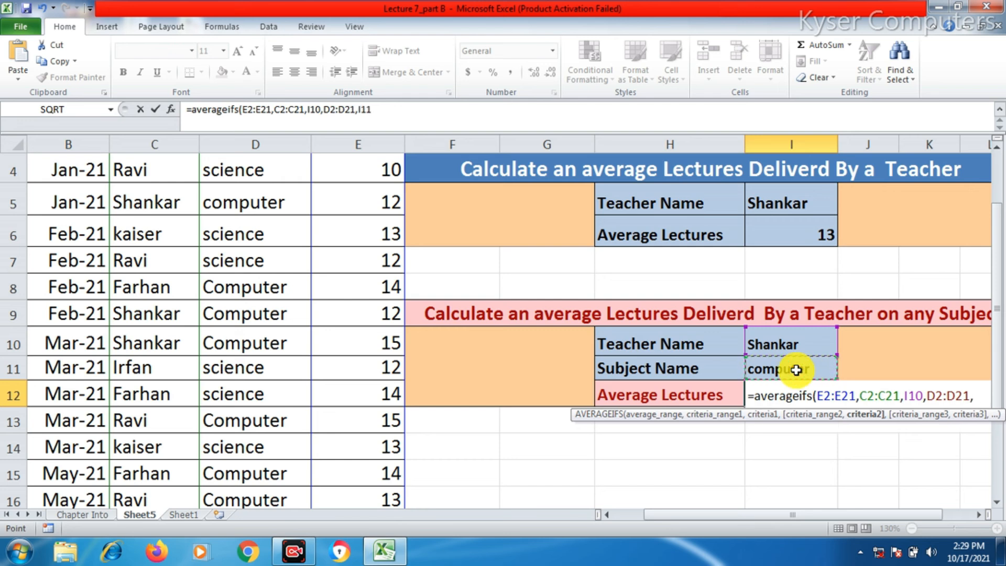
text())
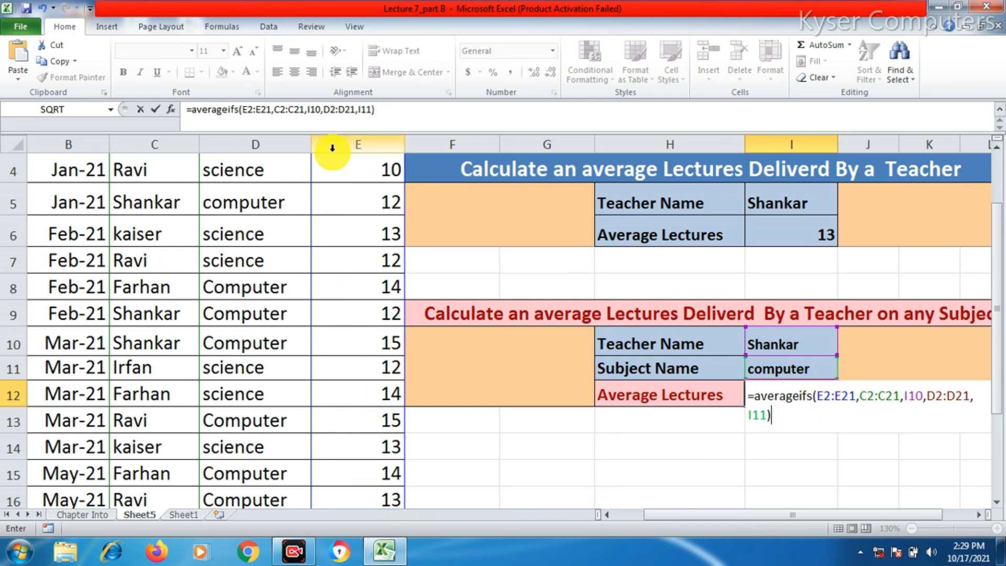
Step: Review the lecture, teacher and subject ranges referenced by the AVERAGEIFS formula against the columns of the data table
scroll(359, 315, up, 1)
scroll(367, 262, down, 3)
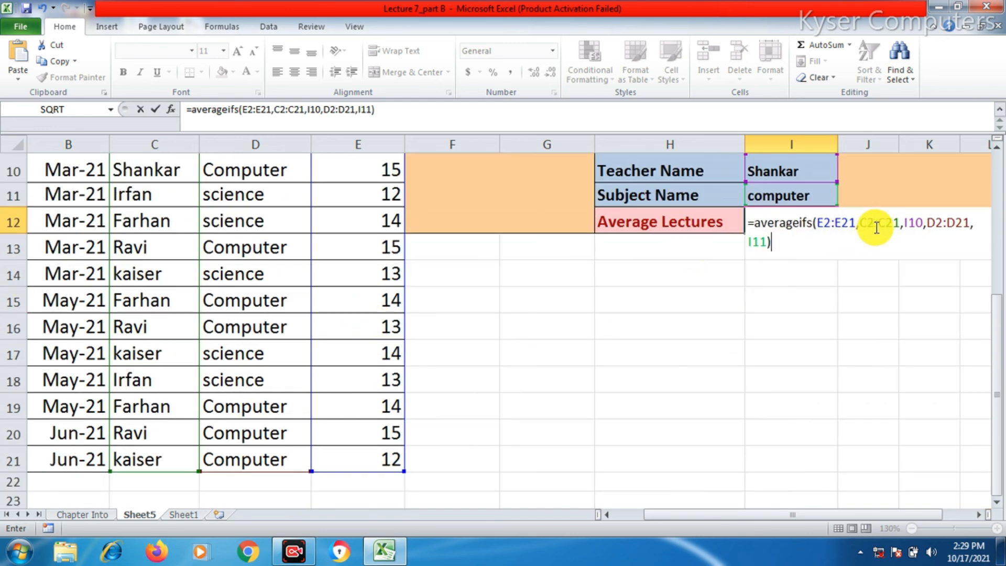
scroll(891, 226, up, 1)
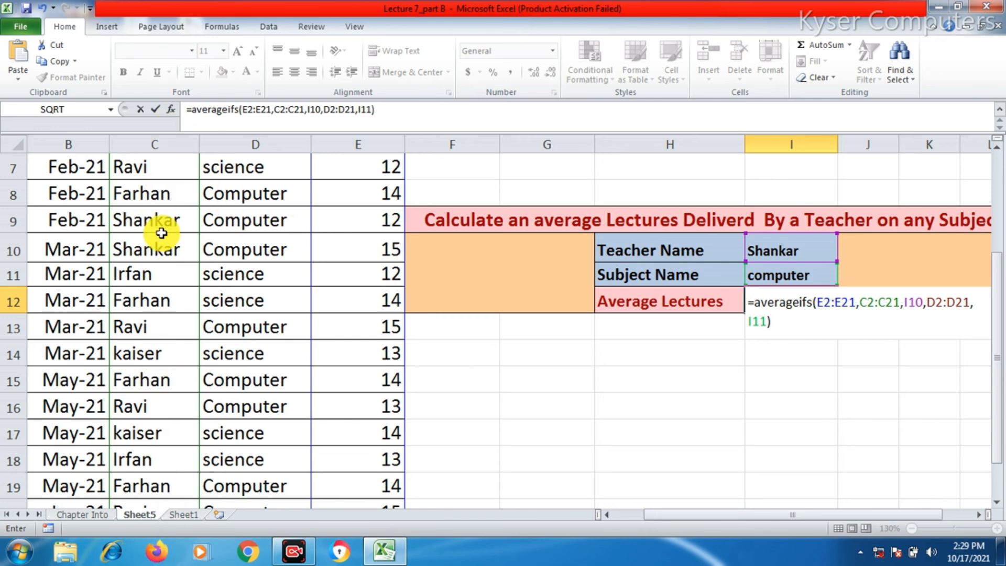
scroll(154, 272, up, 2)
scroll(159, 314, down, 1)
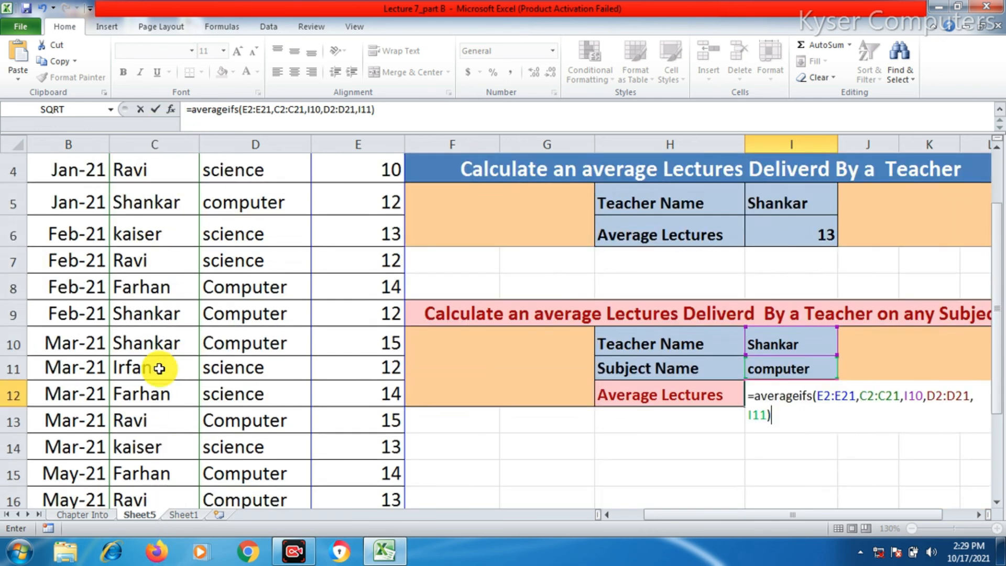
scroll(159, 368, down, 1)
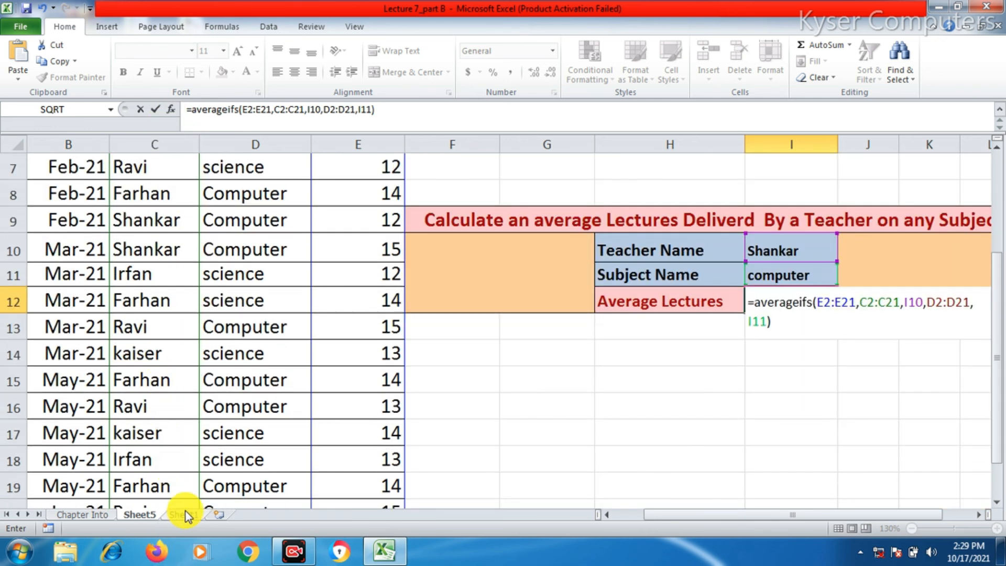
scroll(190, 499, up, 2)
scroll(197, 499, down, 1)
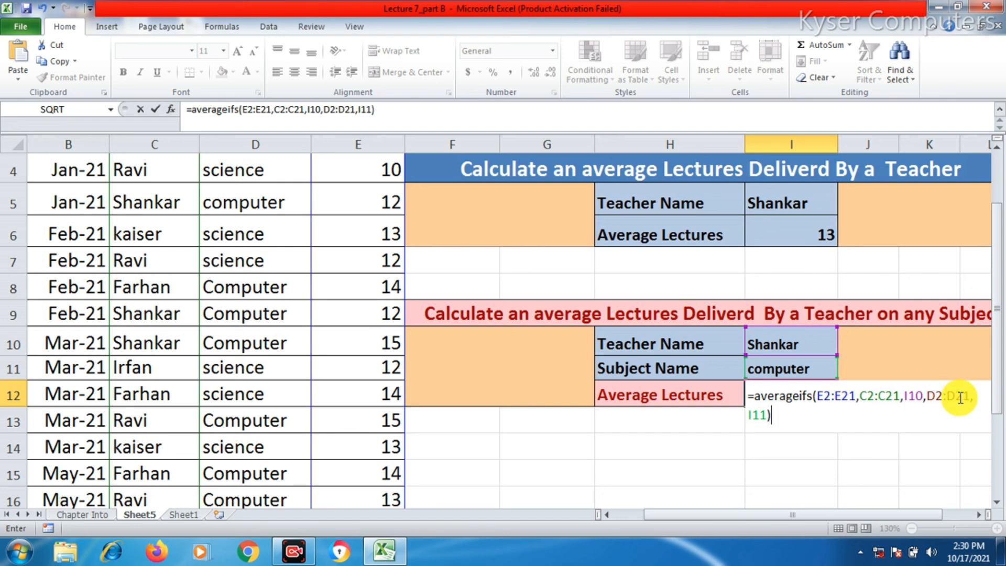
scroll(282, 206, up, 1)
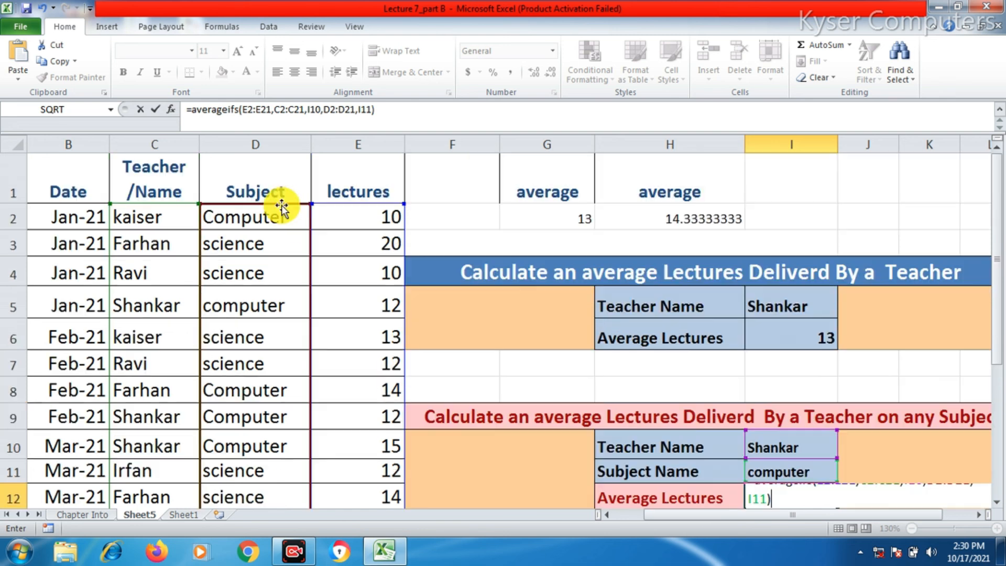
scroll(282, 206, down, 1)
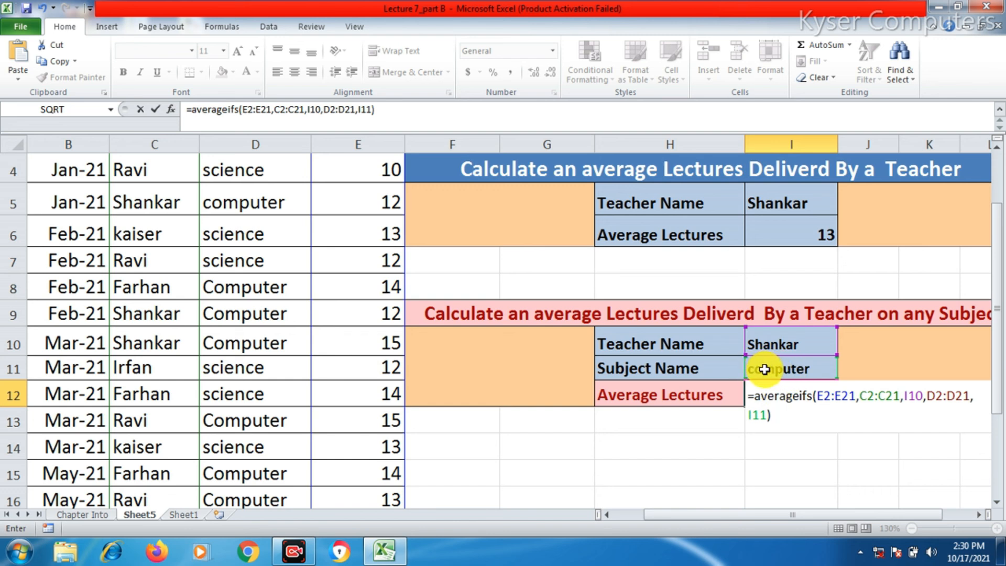
Step: Enter the completed AVERAGEIFS formula in I12 and check its result against the criteria in I10 and I11
key(Return)
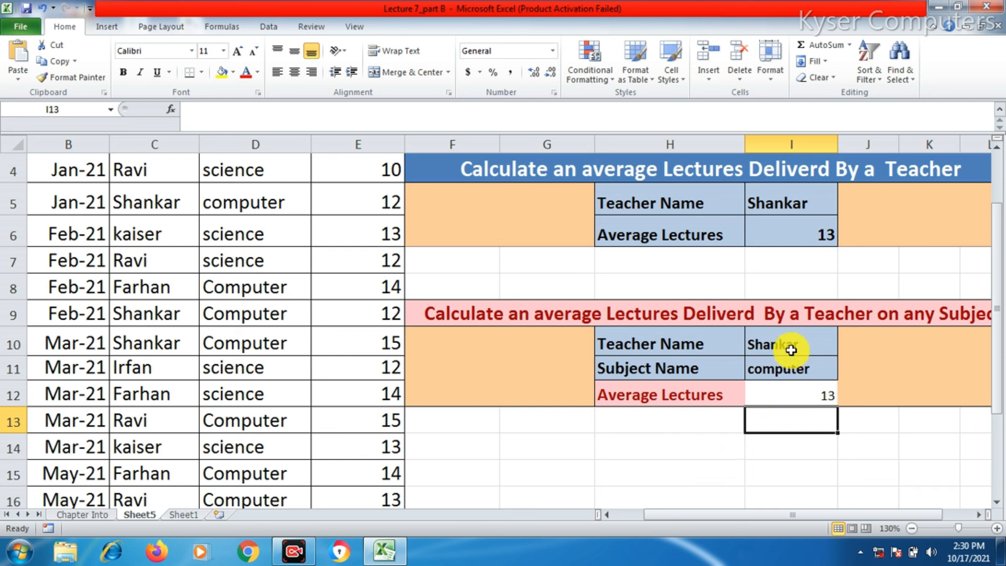
click(793, 331)
click(791, 370)
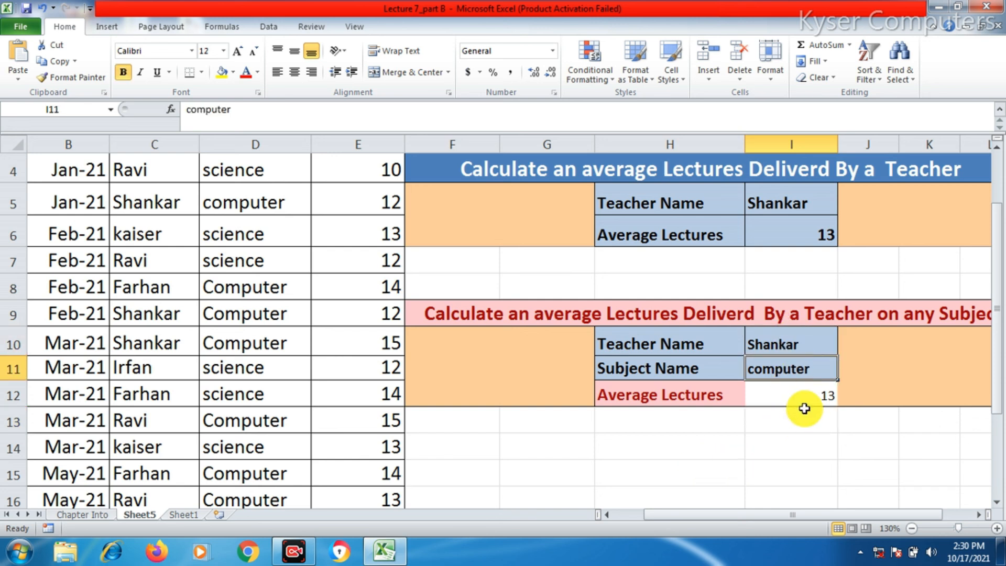
click(803, 398)
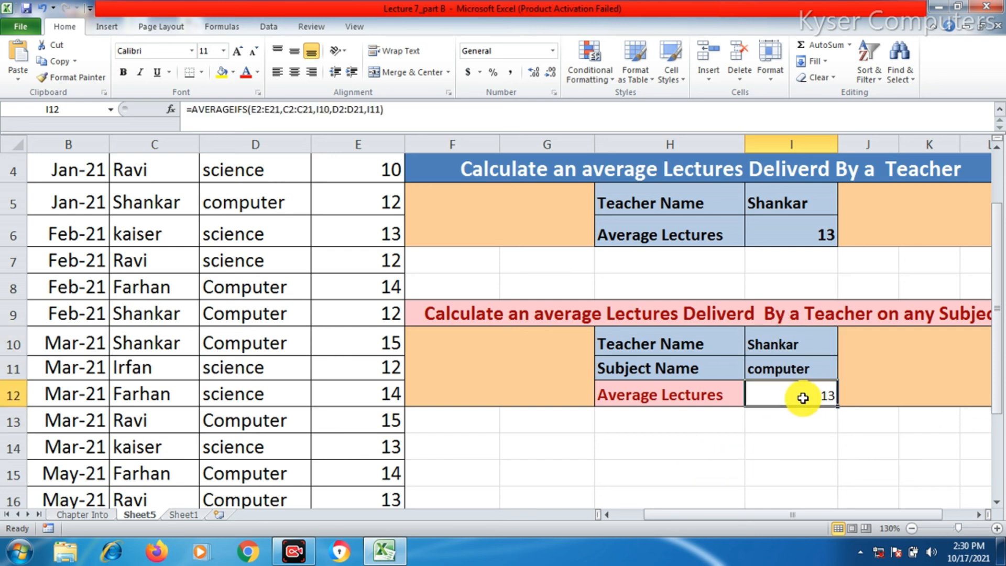
Step: Test the AVERAGEIFS formula by replacing the teacher name in I10 with the teacher listed in C3
click(801, 197)
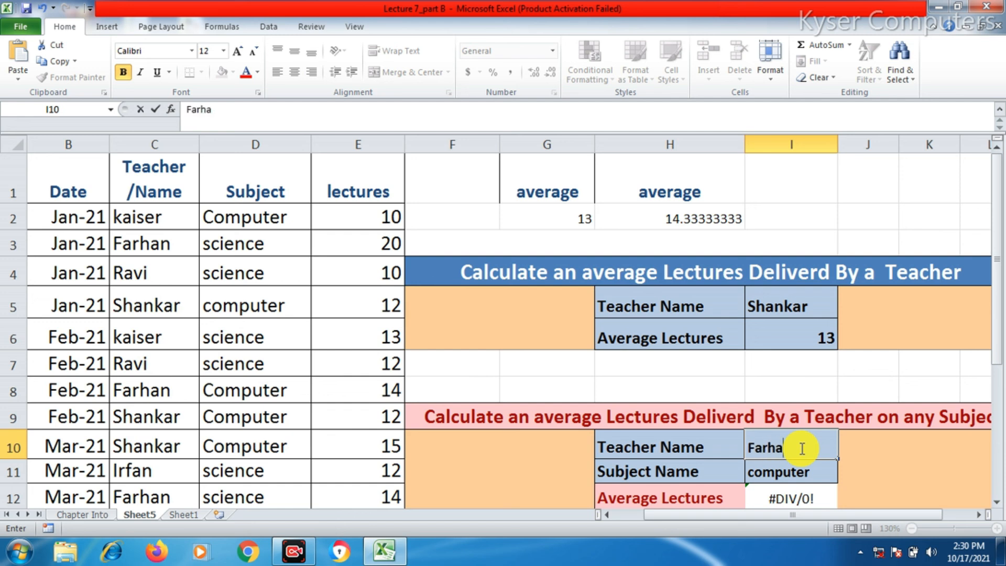
scroll(787, 449, down, 1)
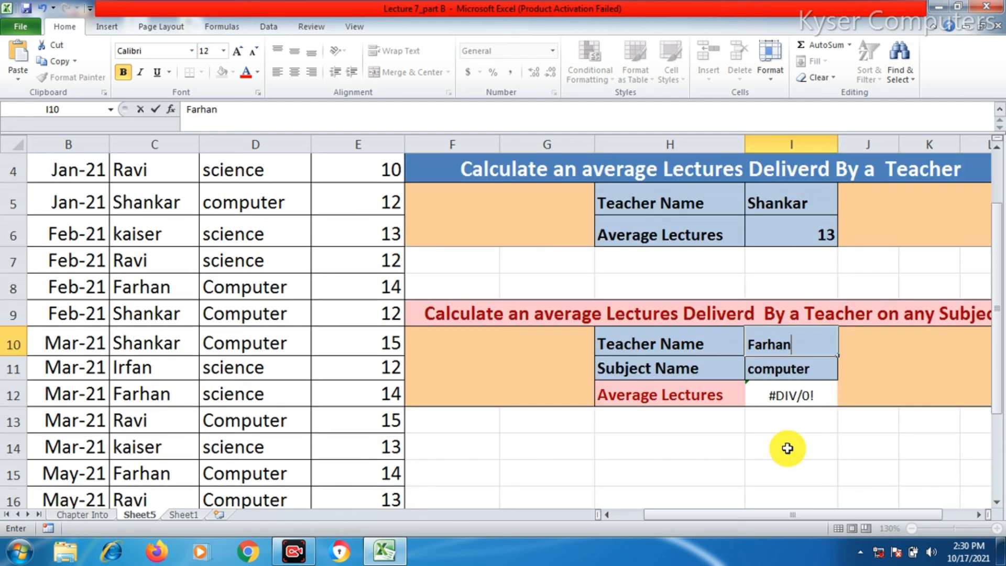
key(Return)
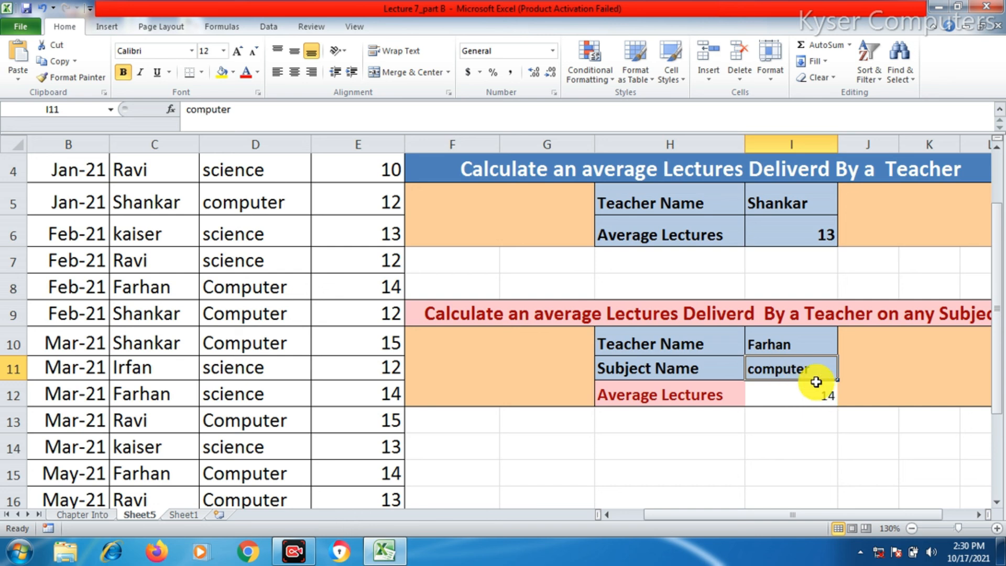
Step: Set the subject in I11 to science and review the average in I12 against the teacher and subject criteria
drag(750, 378, 743, 383)
click(781, 376)
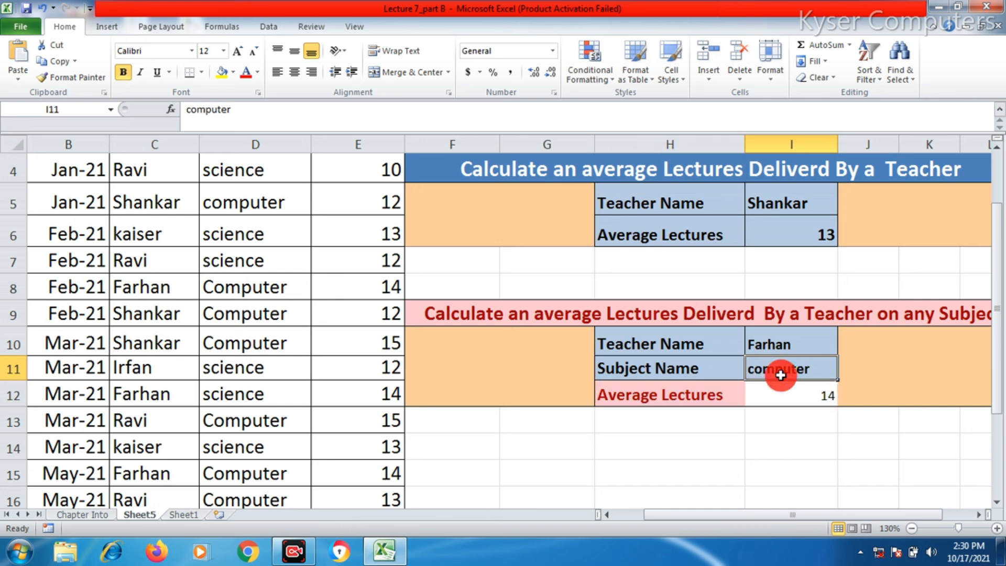
text(sci)
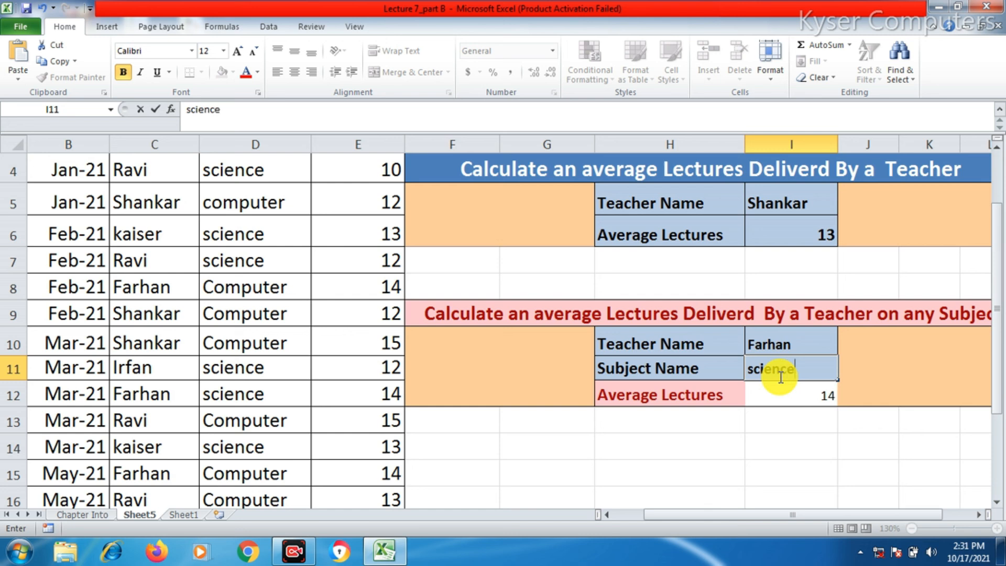
key(Return)
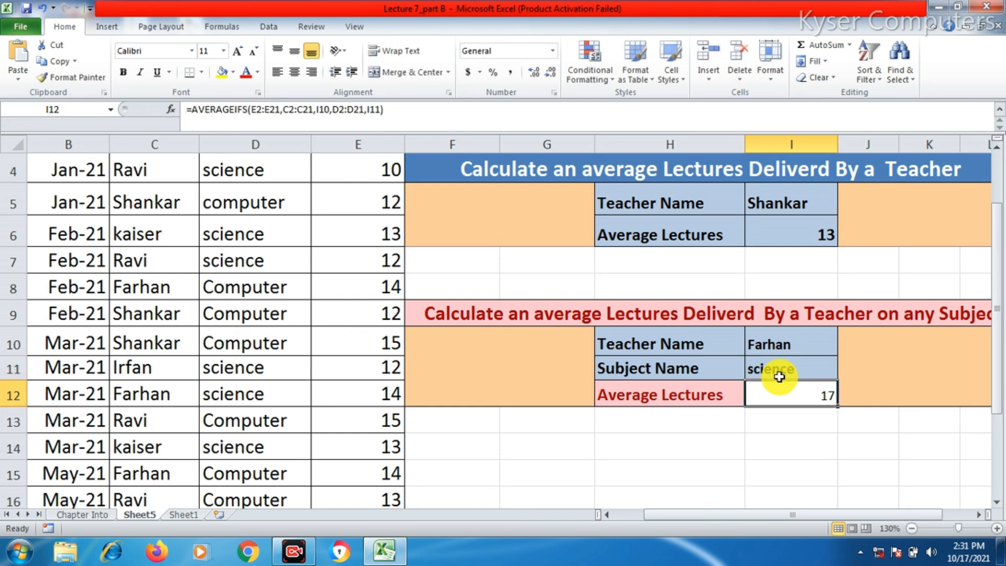
click(771, 345)
click(779, 373)
click(765, 344)
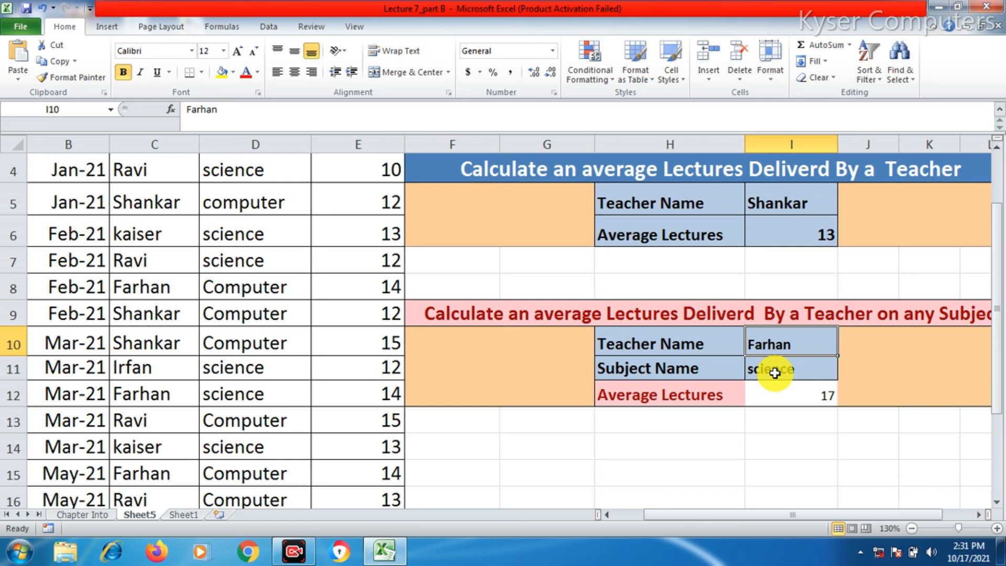
click(776, 372)
click(756, 346)
click(768, 375)
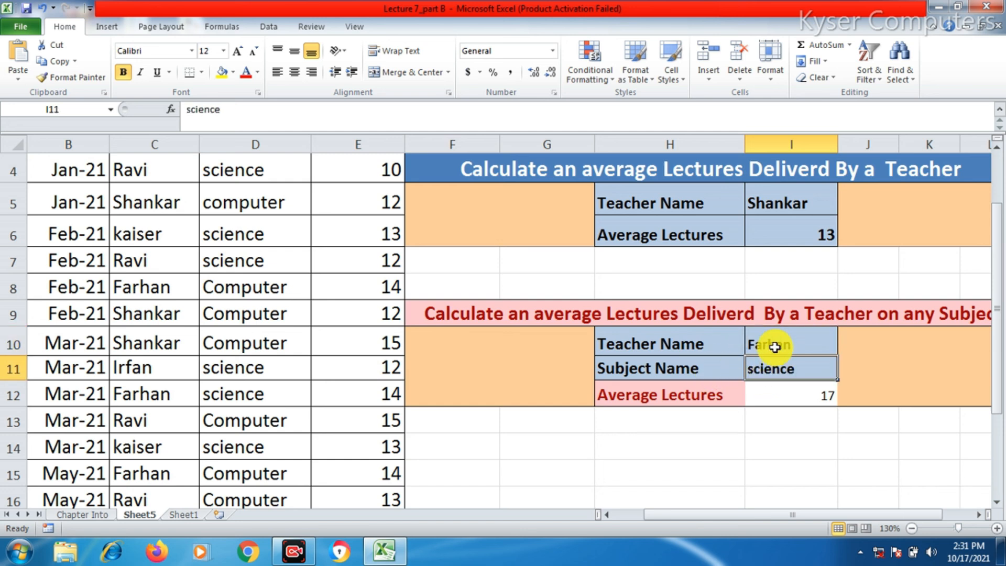
click(812, 400)
Step: Set the subject in I11 back to computer to recalculate the average for the teacher in I10
click(798, 368)
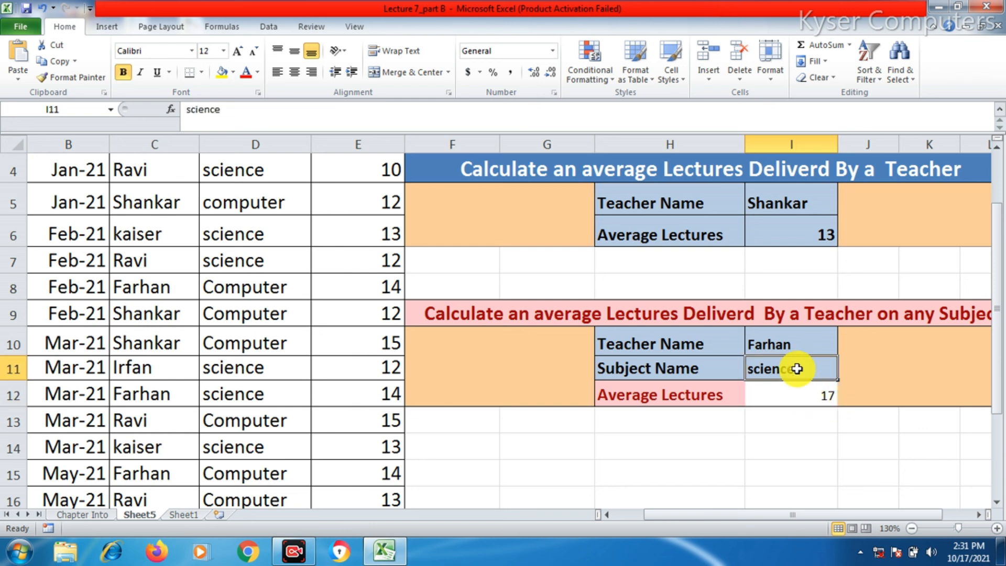
text(comp)
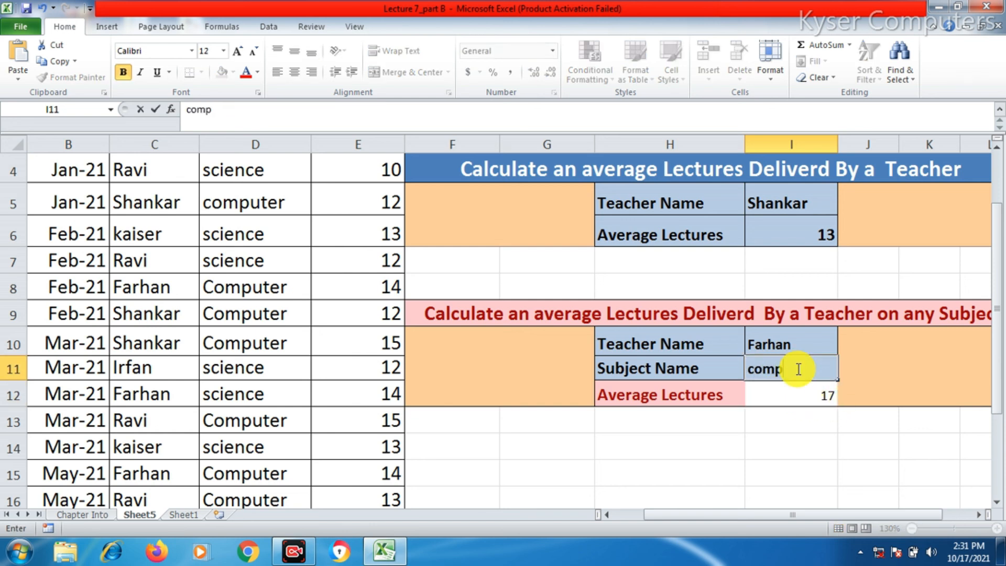
text(uter)
key(Return)
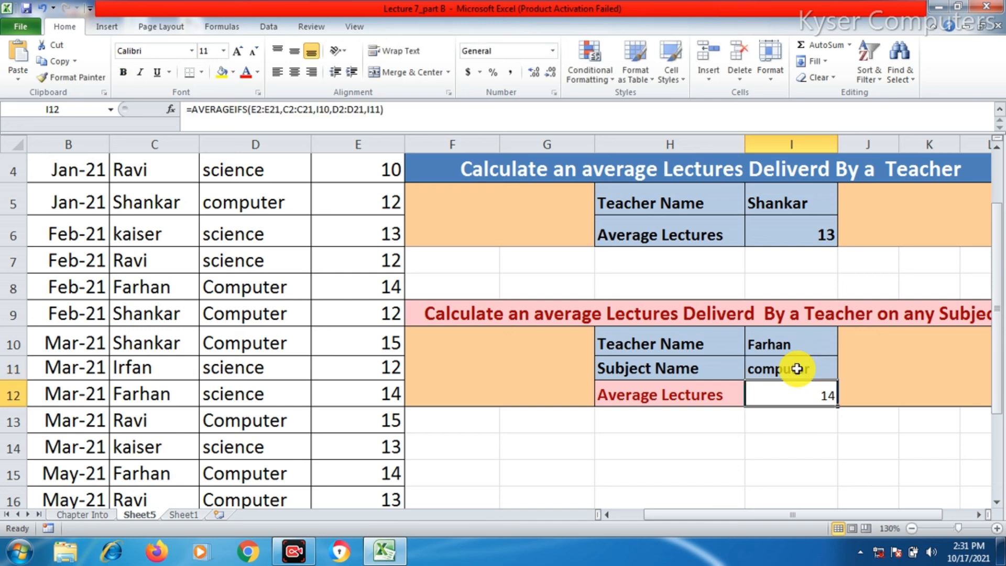
click(797, 369)
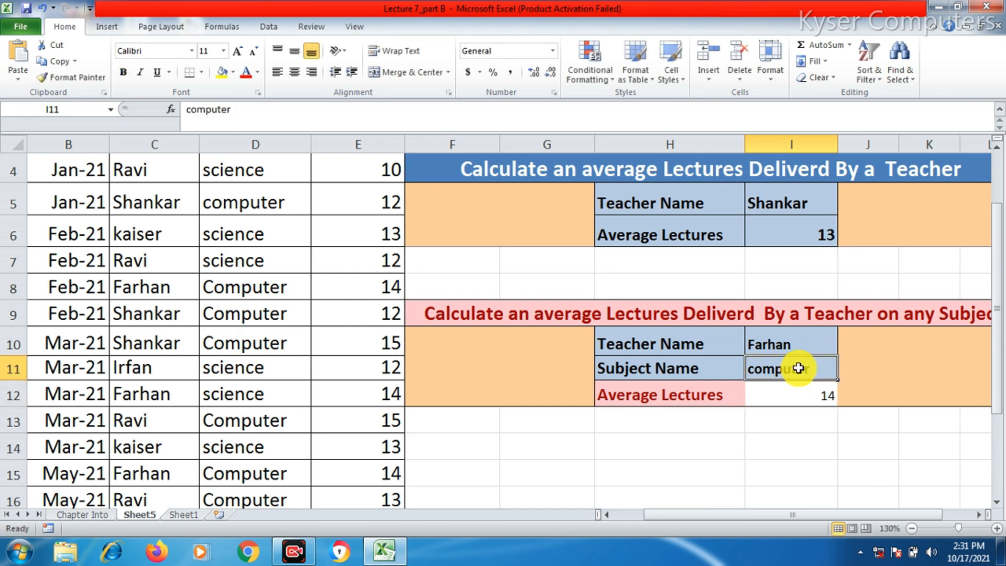
Step: Replace the teacher name in I10 with the teacher listed in C4
click(799, 341)
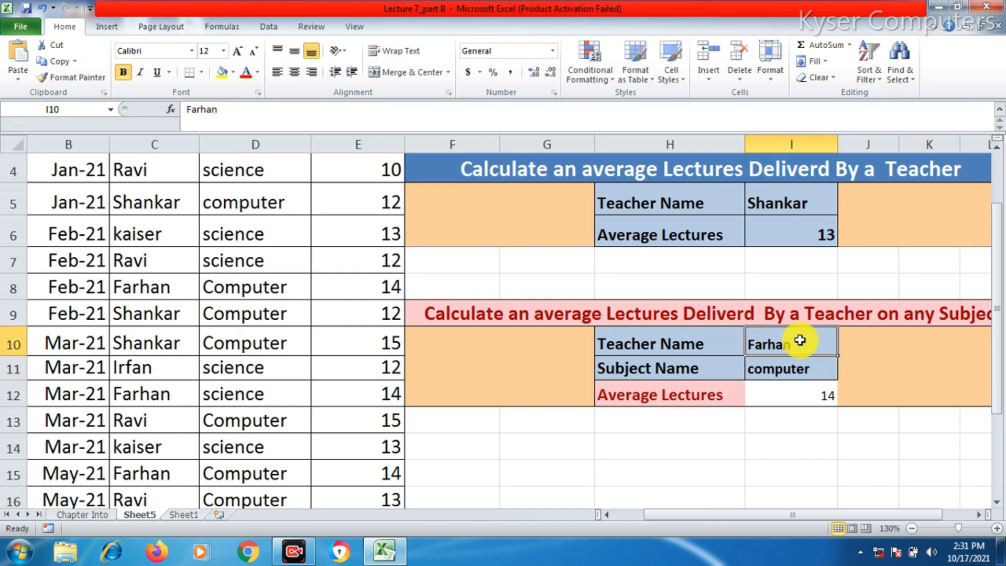
scroll(801, 341, up, 1)
scroll(801, 342, down, 1)
text(ravi)
key(Return)
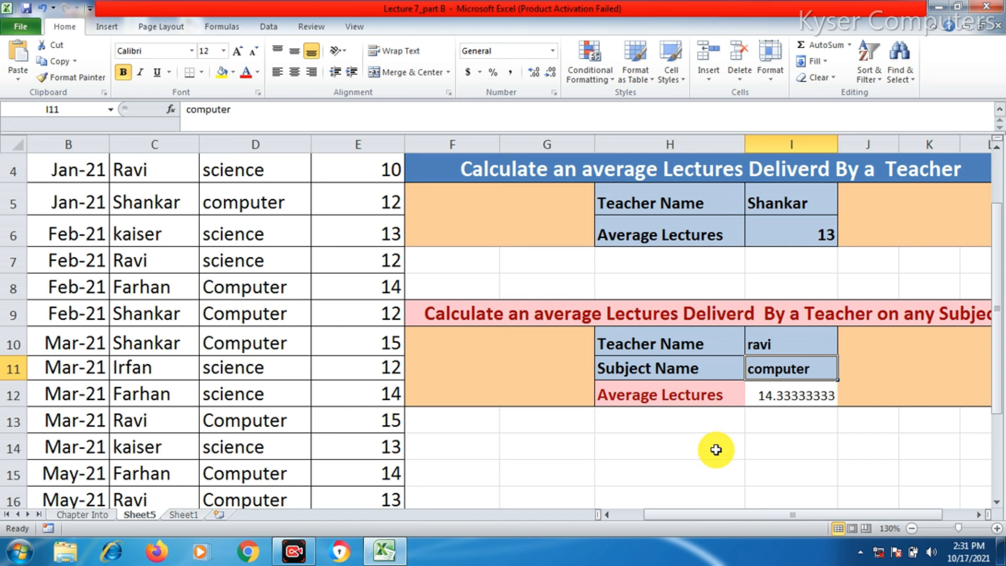
Step: Enter the teacher listed in C4 as the name in I5 to compare that teacher's overall average
click(767, 207)
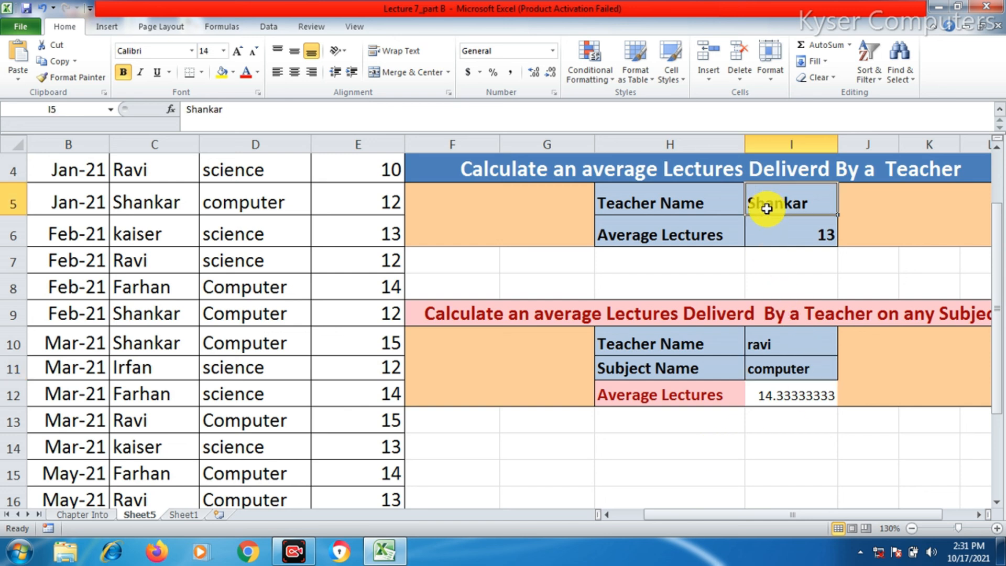
text(ravi)
key(Return)
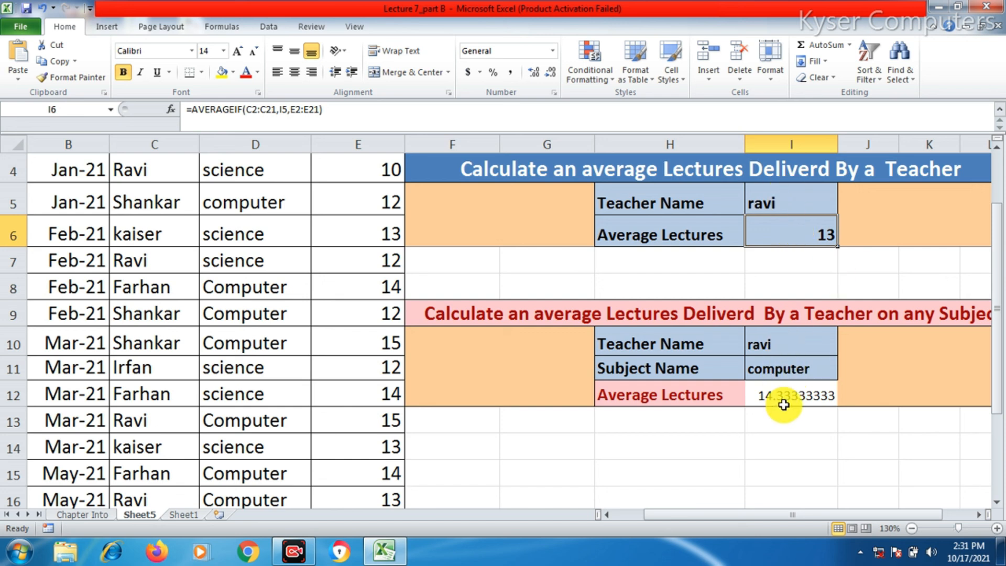
Step: Change the subject in I11 to science to get the average for the teacher in I10 on that subject
click(792, 369)
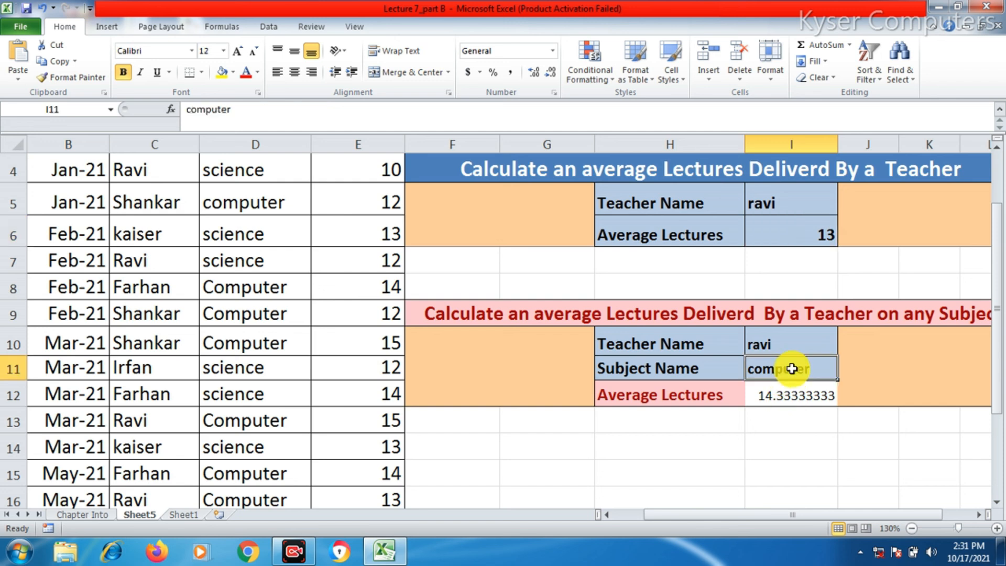
text(science)
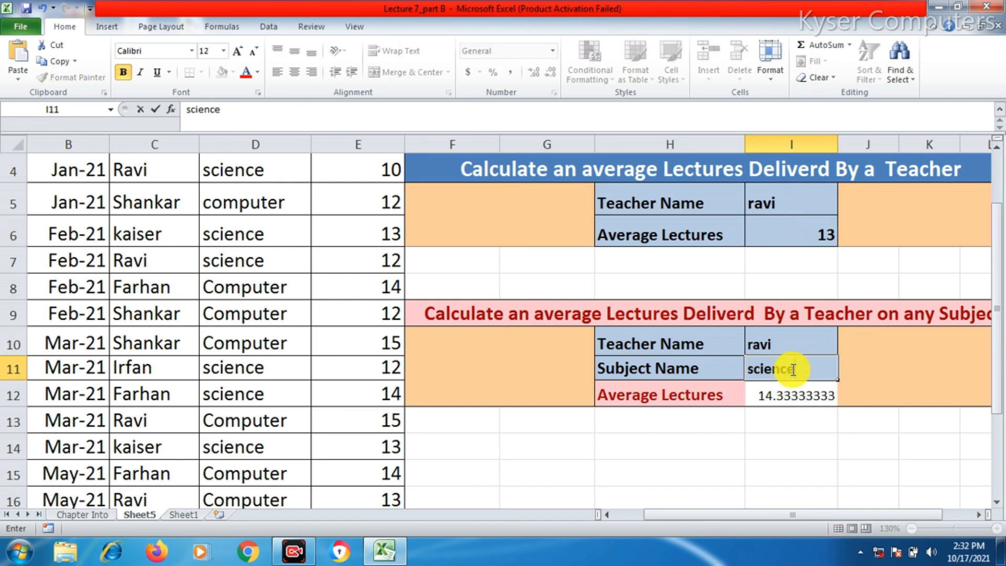
key(Return)
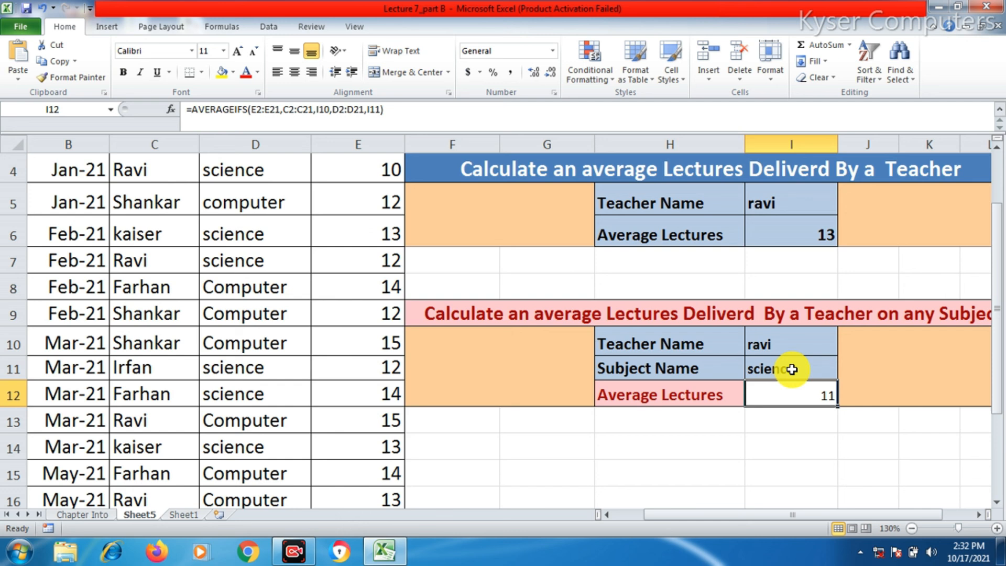
key(Return)
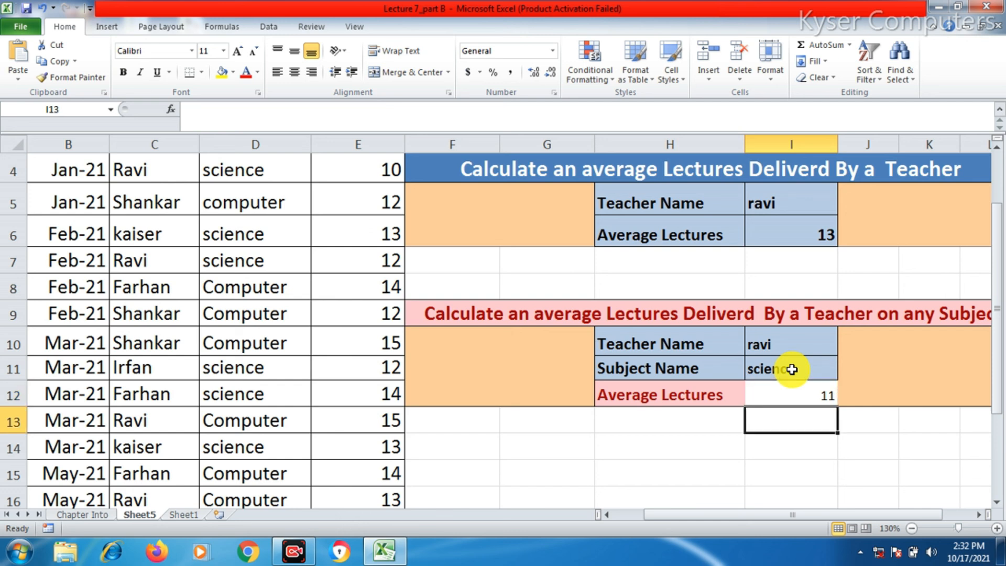